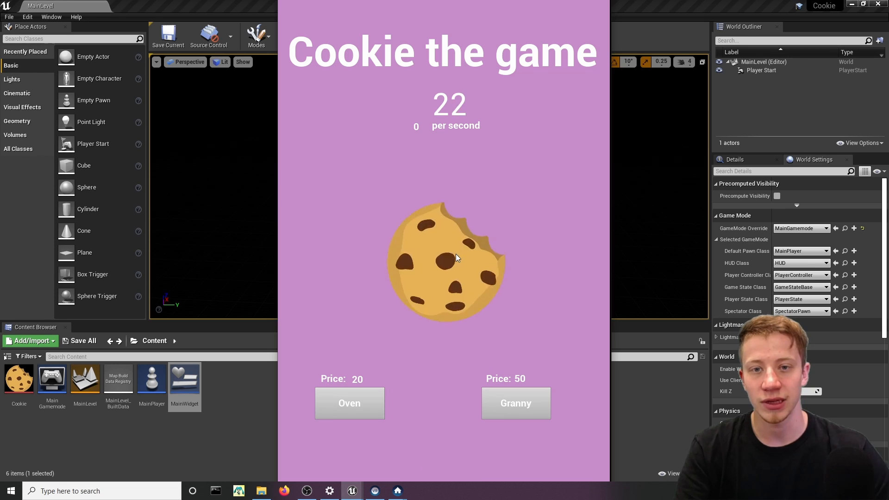
Play the finished cookie game preview by repeatedly hitting the cookie to collect cookies.
{"action": "left_click", "coordinate": [447, 250]}
{"action": "left_click", "coordinate": [446, 250]}
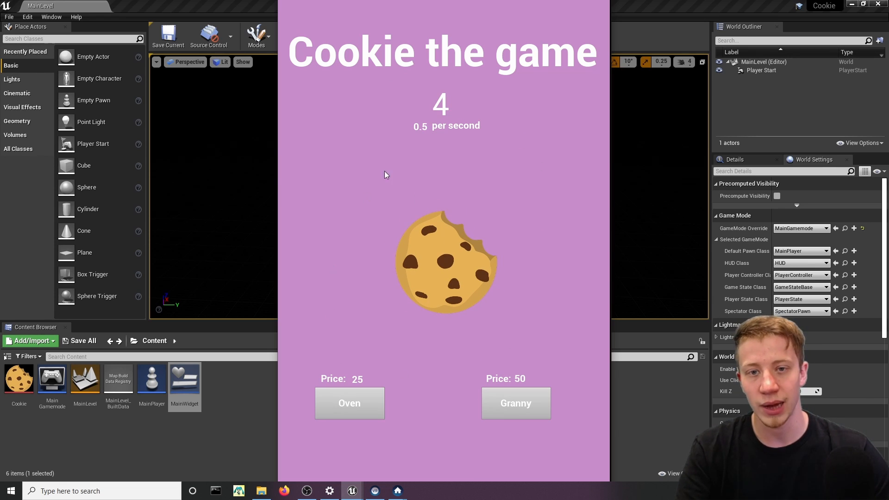
{"action": "left_click", "coordinate": [439, 271]}
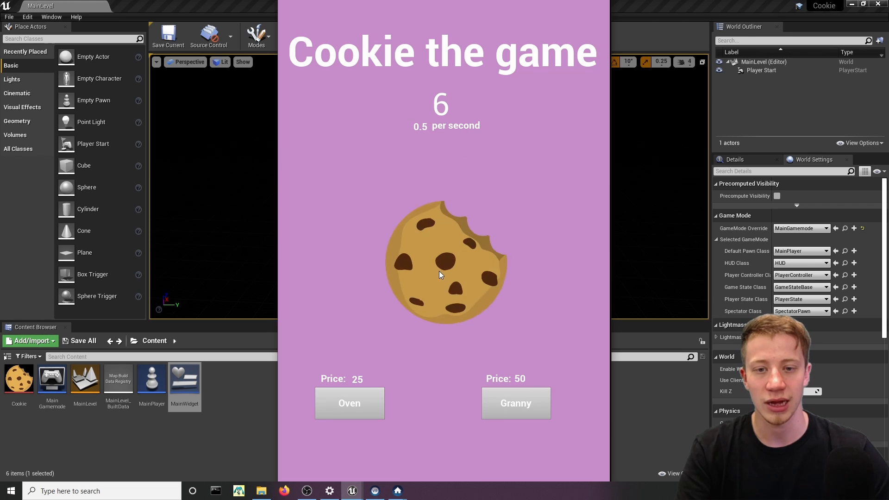
{"action": "left_click", "coordinate": [439, 271]}
{"action": "left_click", "coordinate": [439, 270]}
{"action": "left_click", "coordinate": [439, 271]}
{"action": "left_click", "coordinate": [439, 271]}
{"action": "left_click", "coordinate": [439, 271]}
{"action": "left_click", "coordinate": [440, 271]}
{"action": "left_click", "coordinate": [441, 271]}
{"action": "left_click", "coordinate": [440, 271]}
{"action": "left_click", "coordinate": [441, 271]}
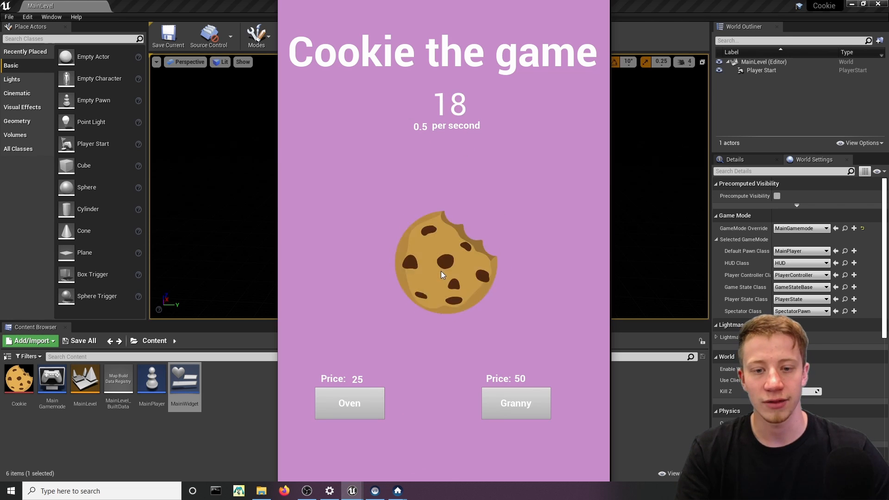
{"action": "left_click", "coordinate": [441, 271]}
{"action": "left_click", "coordinate": [442, 271]}
{"action": "left_click", "coordinate": [443, 271]}
{"action": "left_click", "coordinate": [443, 271]}
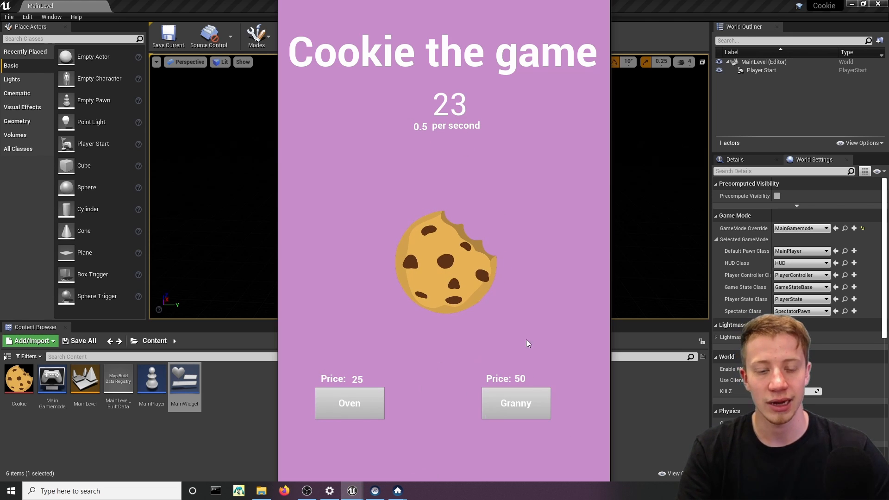
{"action": "left_click", "coordinate": [463, 227]}
{"action": "left_click", "coordinate": [463, 227]}
{"action": "left_click", "coordinate": [463, 227]}
{"action": "left_click", "coordinate": [462, 227]}
{"action": "left_click", "coordinate": [462, 227]}
{"action": "left_click", "coordinate": [463, 227]}
{"action": "left_click", "coordinate": [462, 227]}
{"action": "left_click", "coordinate": [463, 227]}
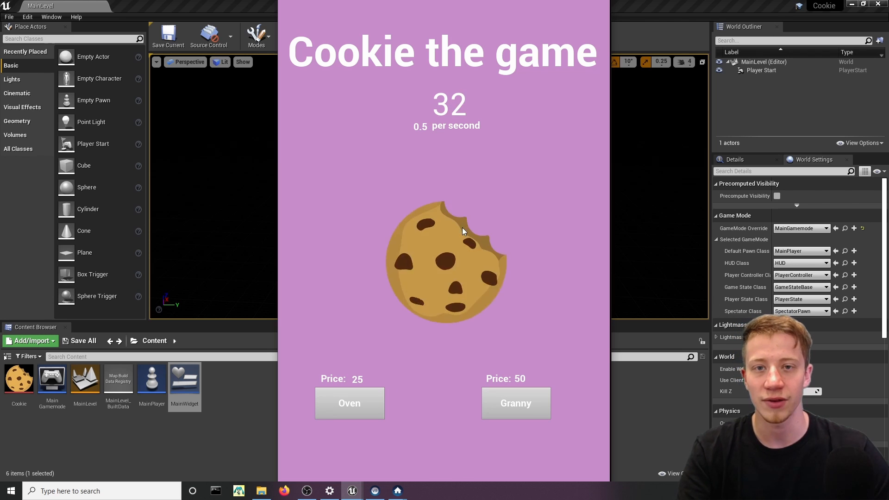
{"action": "left_click", "coordinate": [462, 228]}
{"action": "left_click", "coordinate": [463, 228]}
{"action": "left_click", "coordinate": [463, 229]}
{"action": "left_click", "coordinate": [462, 229]}
{"action": "left_click", "coordinate": [462, 229]}
{"action": "left_click", "coordinate": [462, 229]}
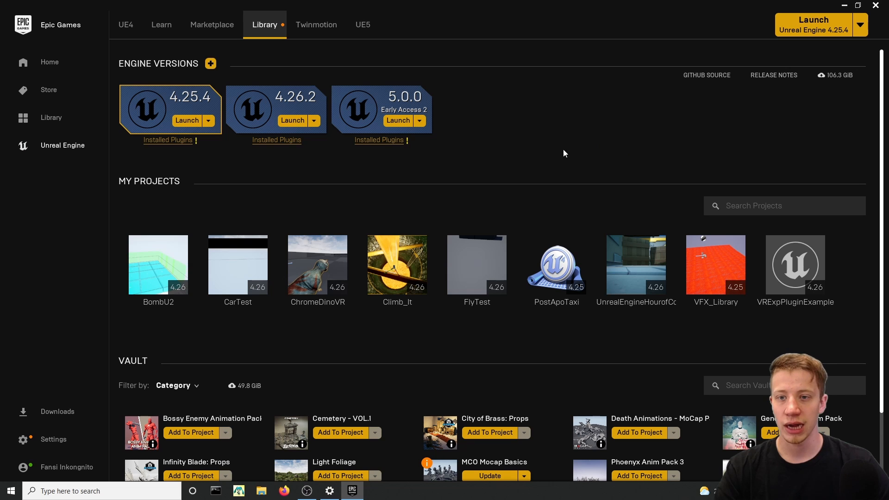
Launch Unreal Engine 4.26.2 and set up a new Games project from the Blank template, named Cookie.
{"action": "left_click", "coordinate": [292, 124]}
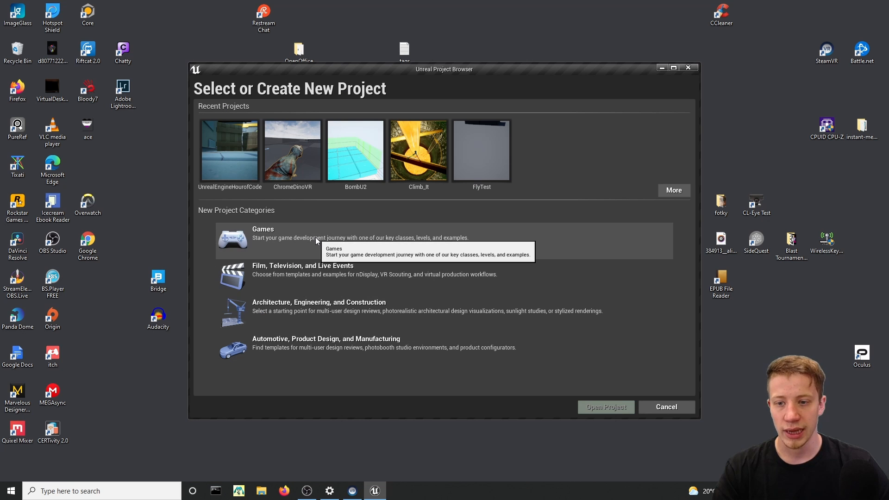
{"action": "double_click", "coordinate": [316, 237]}
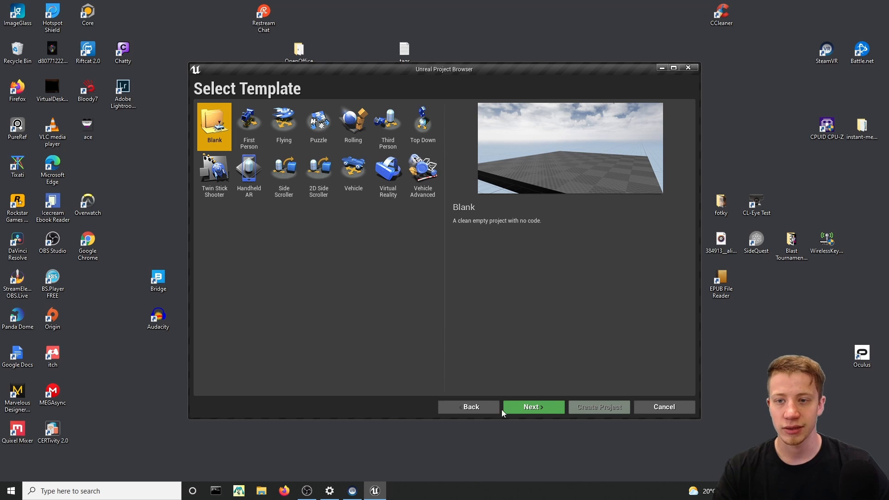
{"action": "left_click", "coordinate": [554, 409]}
{"action": "type", "text": "Cookie"}
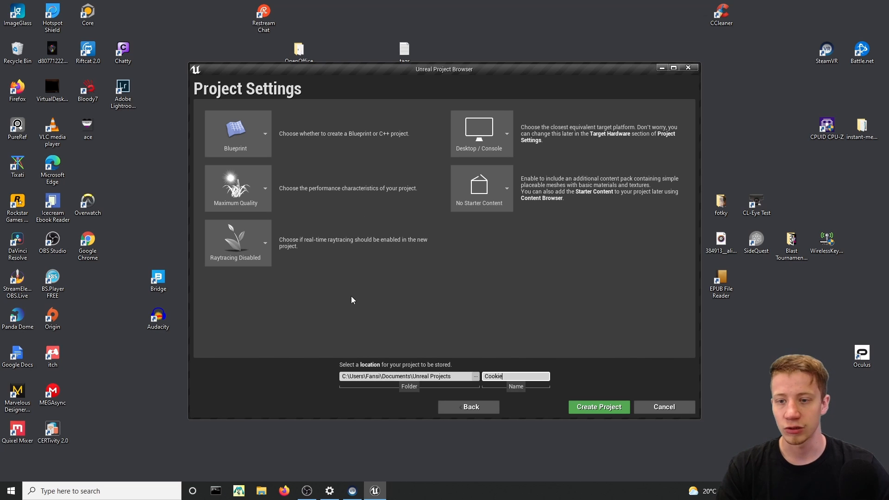
Set the project to Scalable 3D or 2D with Mobile / Tablet as target hardware, and create it.
{"action": "left_click", "coordinate": [235, 137]}
{"action": "left_click", "coordinate": [235, 190]}
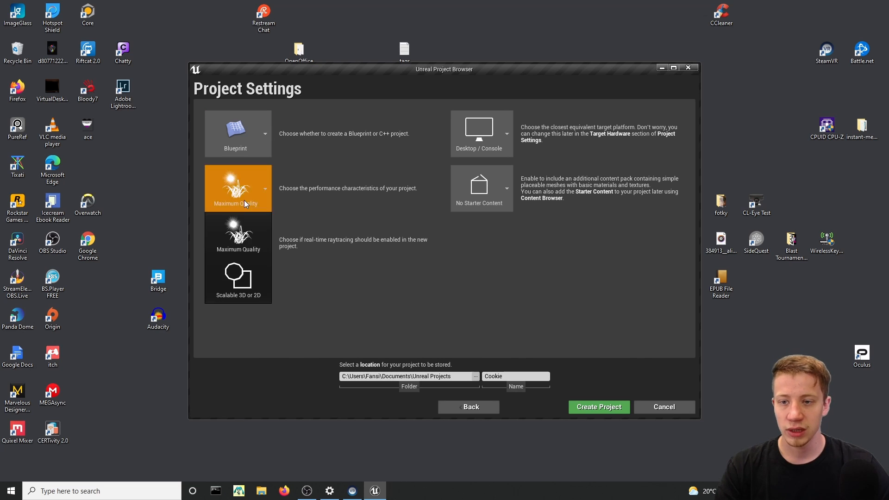
{"action": "left_click", "coordinate": [237, 280]}
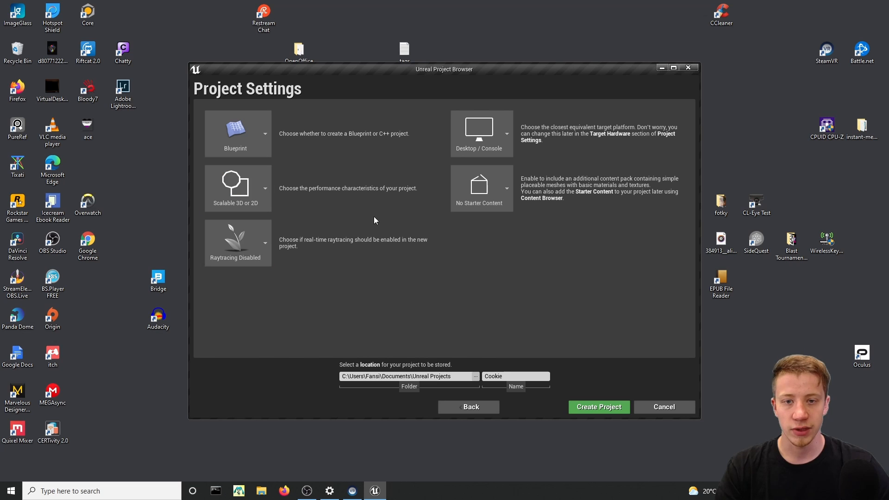
{"action": "left_click", "coordinate": [489, 133]}
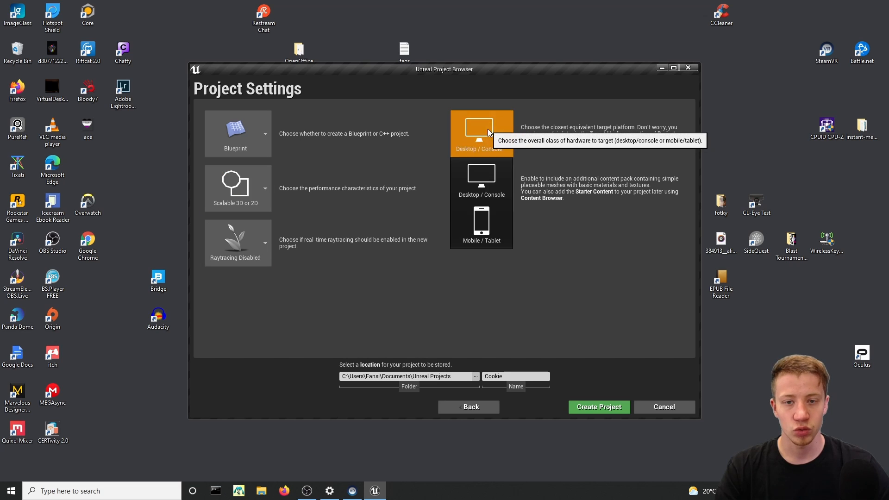
{"action": "left_click", "coordinate": [482, 225]}
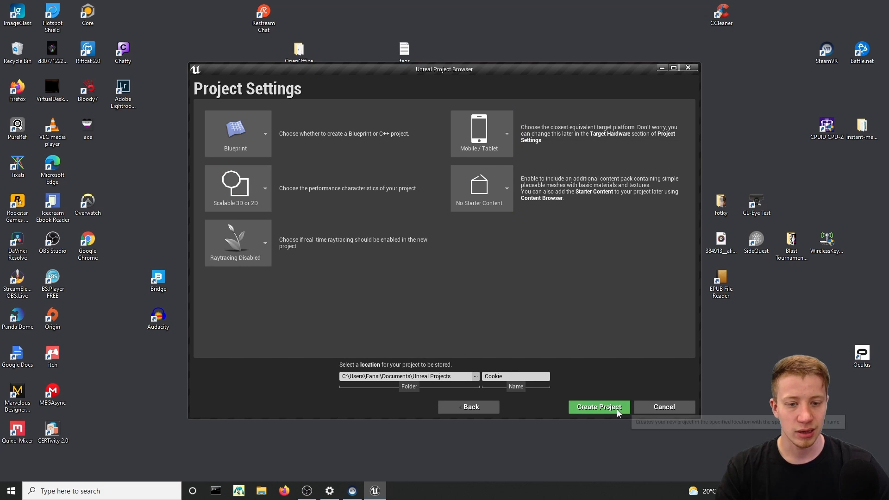
{"action": "left_click", "coordinate": [600, 407]}
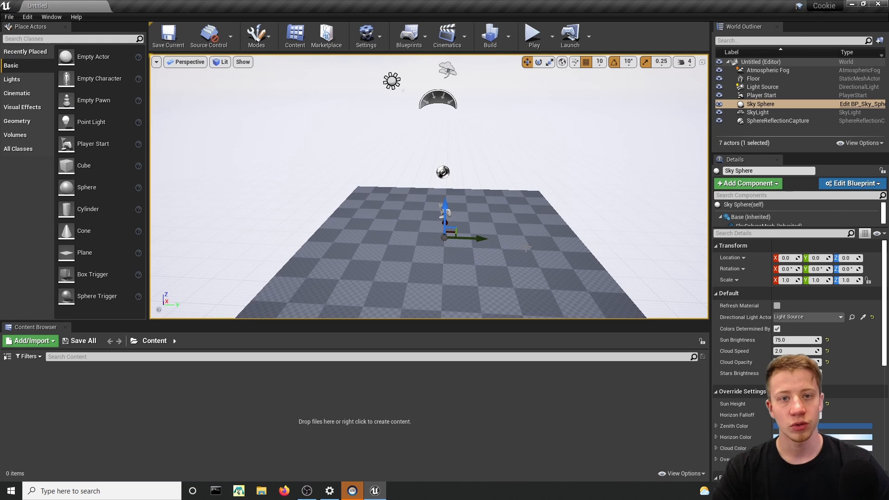
Test-play the default level in the editor viewport and stop the session.
{"action": "left_click", "coordinate": [546, 37]}
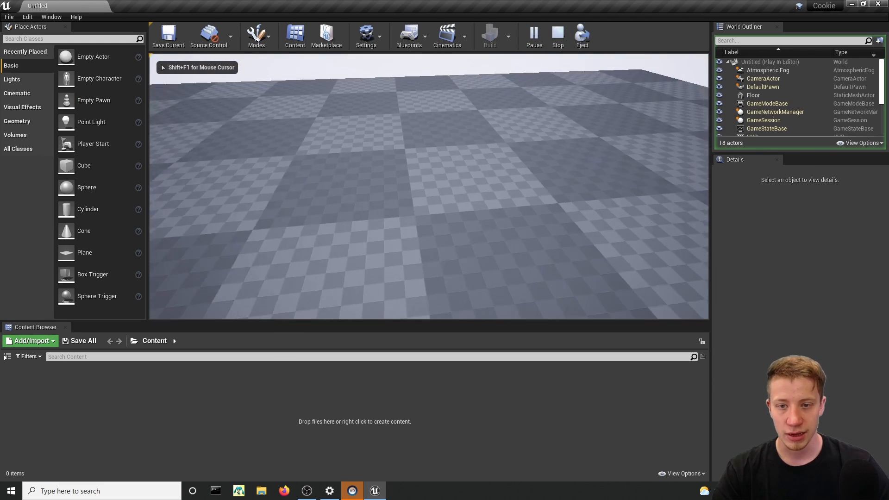
{"action": "key", "text": "Escape"}
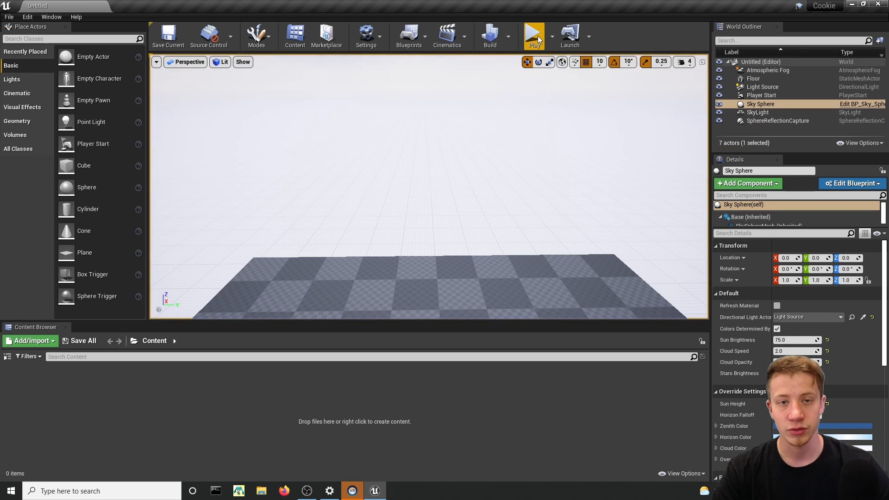
Start a Mobile Preview ES3.1 of the level, saving the level as MainLevel in the Content folder.
{"action": "left_click", "coordinate": [552, 37]}
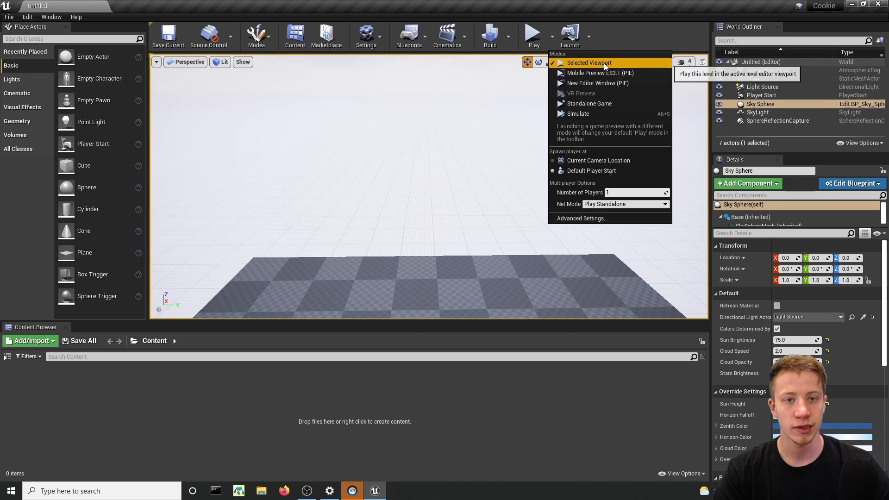
{"action": "left_click", "coordinate": [615, 72]}
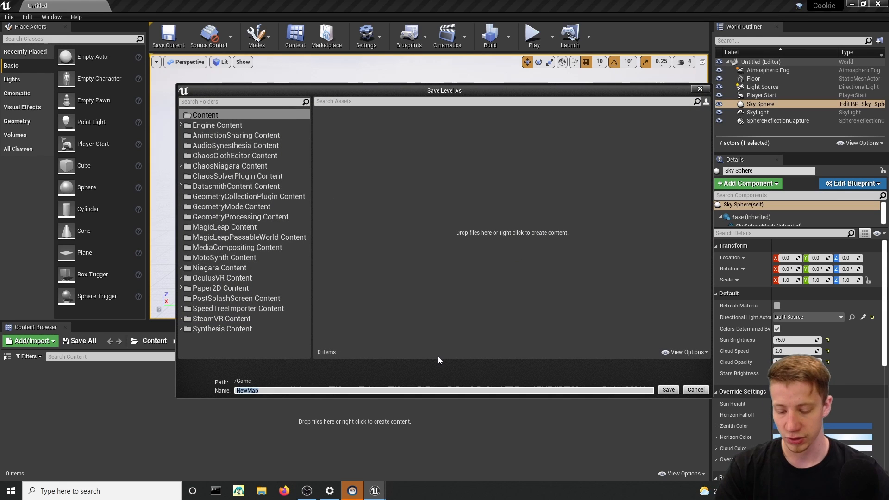
{"action": "type", "text": "Main"}
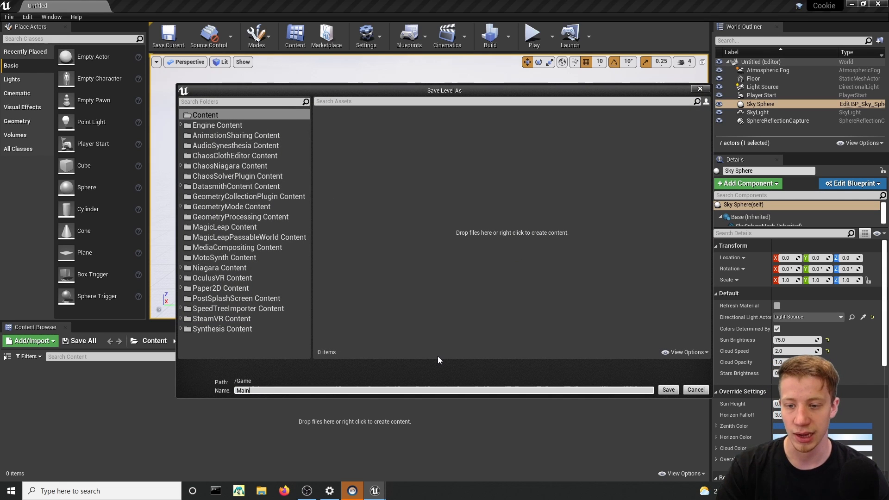
{"action": "type", "text": "Level"}
{"action": "key", "text": "Return"}
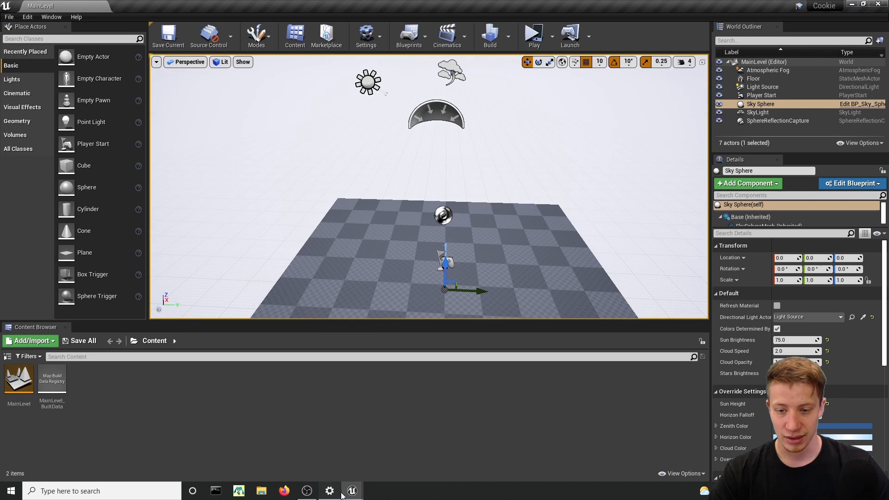
Try both virtual joysticks in the mobile preview window, and close the preview.
{"action": "mouse_move", "coordinate": [352, 491]}
{"action": "left_click", "coordinate": [394, 465]}
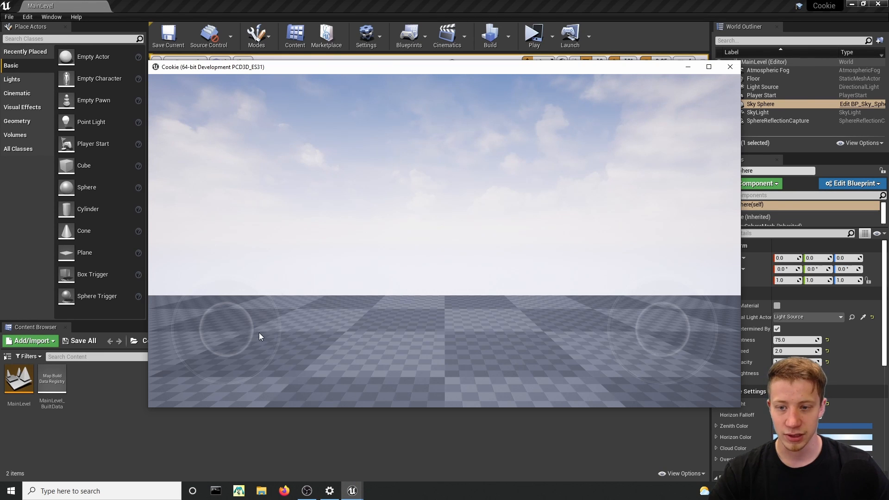
{"action": "left_click_drag", "start_coordinate": [260, 333], "coordinate": [352, 371]}
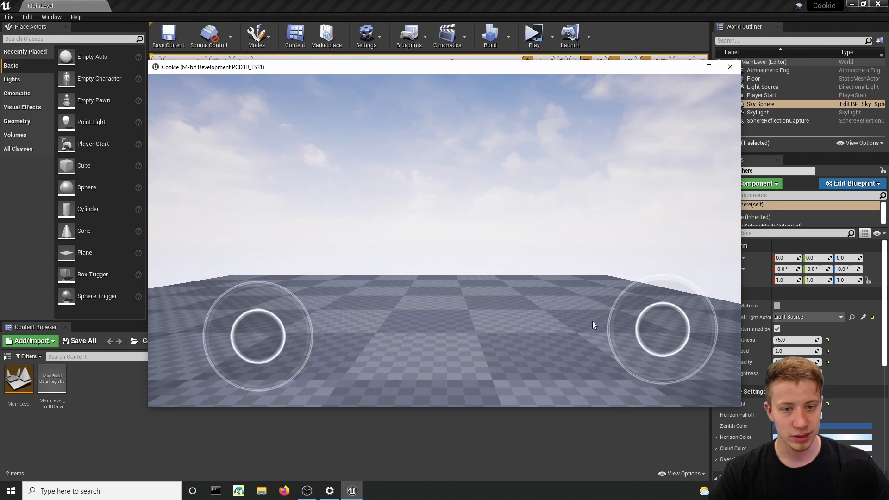
{"action": "left_click_drag", "start_coordinate": [593, 325], "coordinate": [723, 352]}
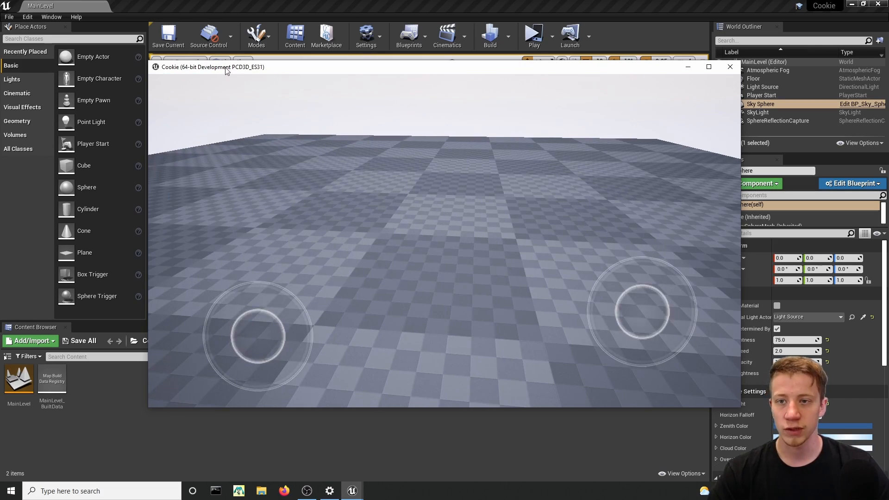
{"action": "left_click_drag", "start_coordinate": [227, 69], "coordinate": [230, 61]}
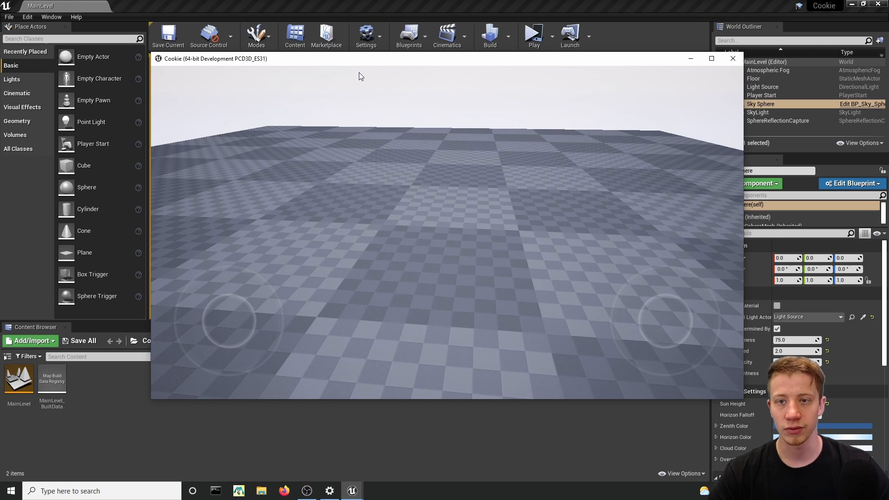
{"action": "left_click_drag", "start_coordinate": [380, 60], "coordinate": [304, 90]}
{"action": "left_click", "coordinate": [666, 85]}
Switch the new viewport resolution to portrait, 720 x 1280, in the Level Editor Play preferences.
{"action": "left_click", "coordinate": [27, 17]}
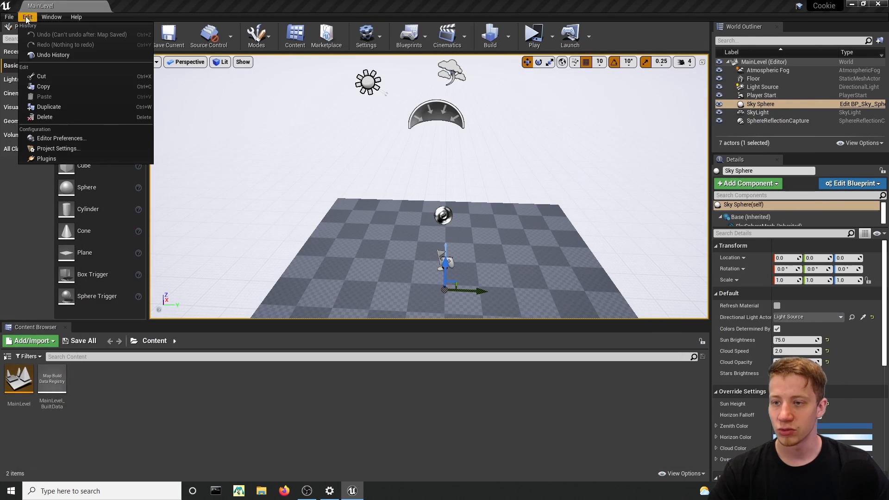
{"action": "left_click", "coordinate": [62, 138]}
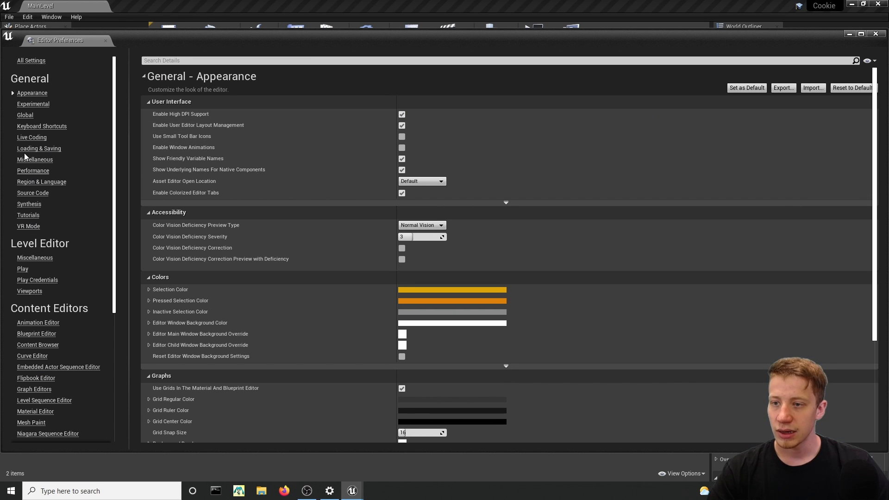
{"action": "left_click", "coordinate": [23, 270]}
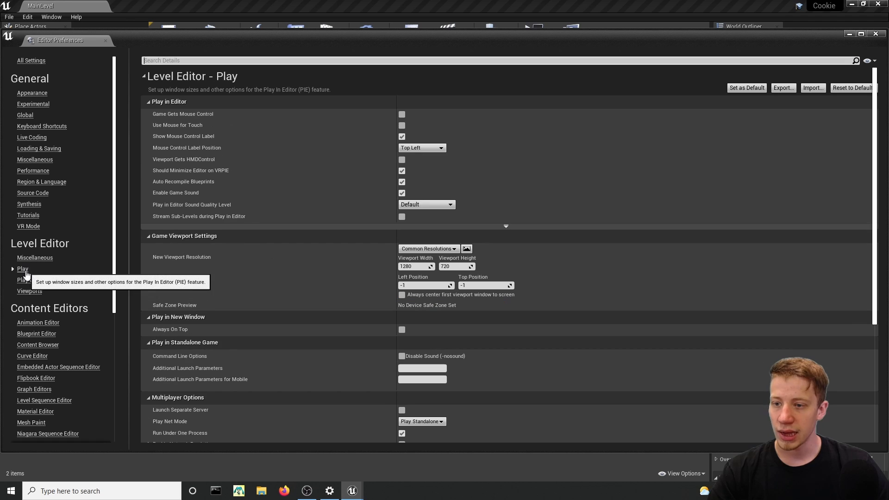
{"action": "left_click", "coordinate": [469, 252]}
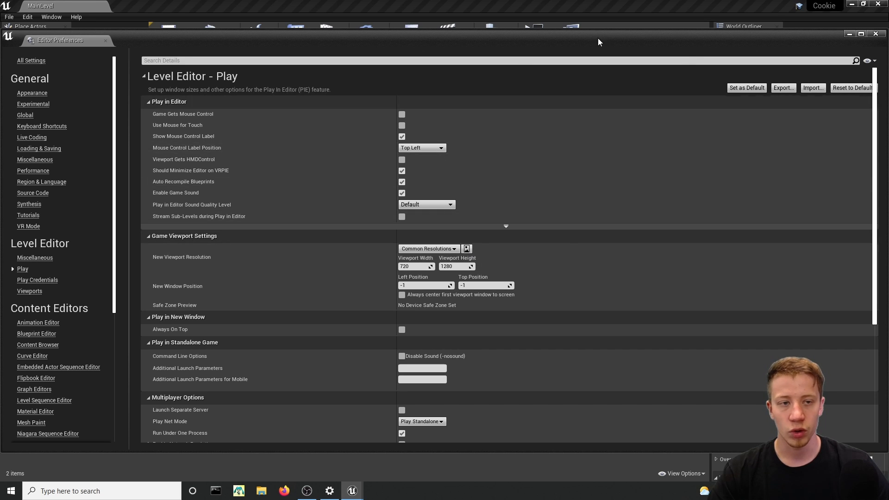
Check the level in the portrait mobile preview and close the preview window.
{"action": "double_click", "coordinate": [767, 45]}
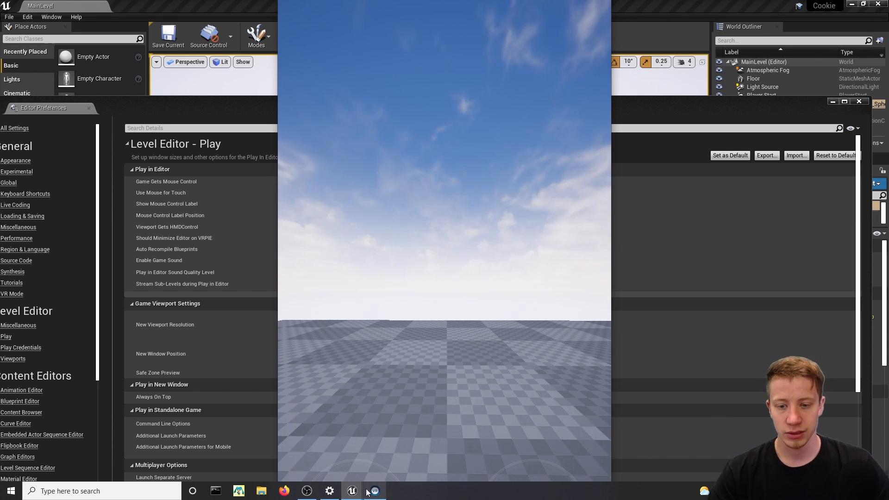
{"action": "mouse_move", "coordinate": [347, 495]}
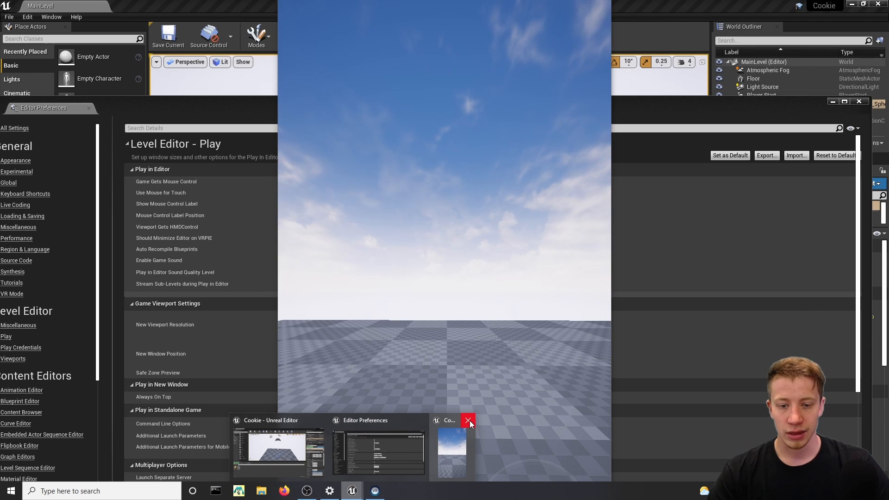
{"action": "left_click_drag", "start_coordinate": [544, 464], "coordinate": [421, 466]}
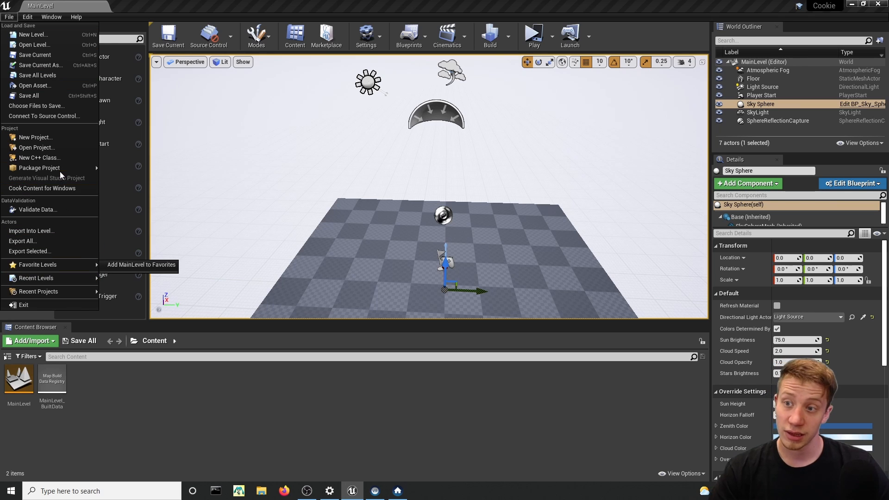
Clear the Default Touch Interface in the project's Input settings so no virtual joysticks are used, and close the settings.
{"action": "left_click", "coordinate": [21, 19]}
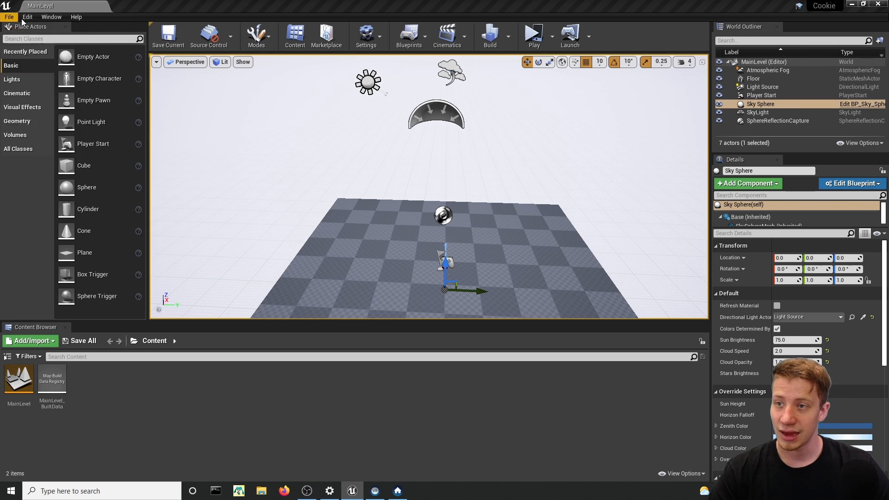
{"action": "left_click", "coordinate": [25, 20]}
{"action": "left_click", "coordinate": [45, 147]}
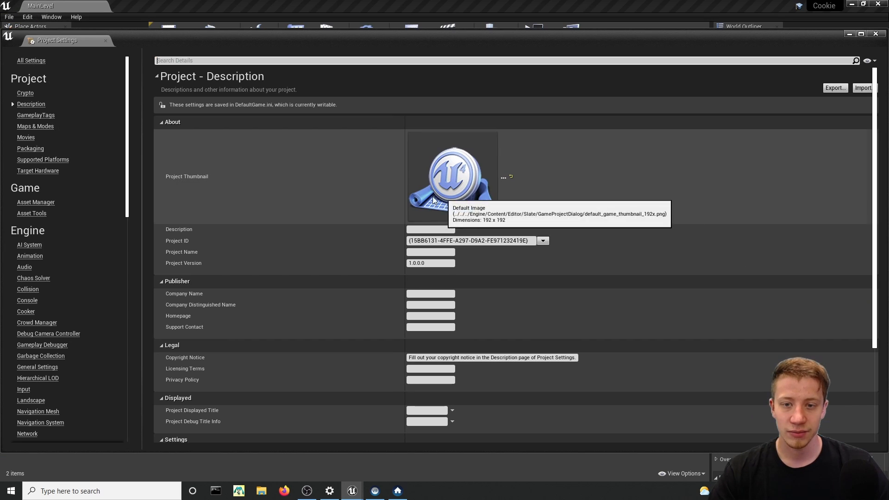
{"action": "left_click", "coordinate": [24, 390]}
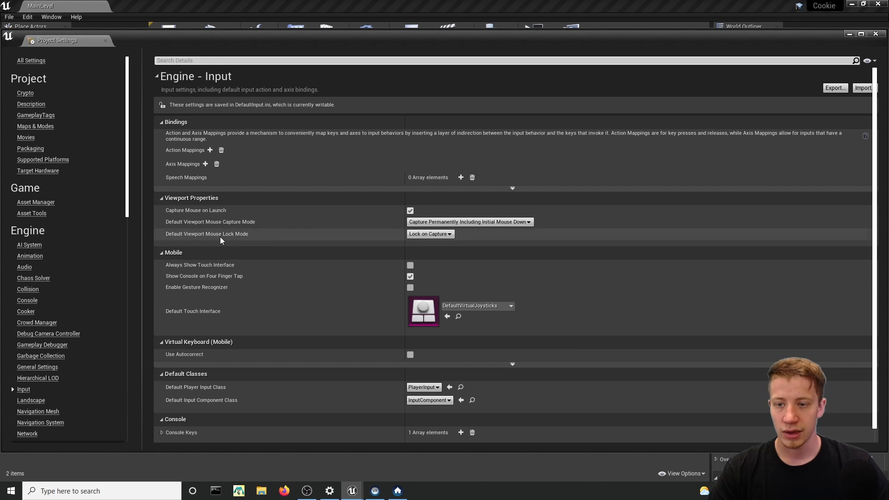
{"action": "left_click", "coordinate": [471, 306]}
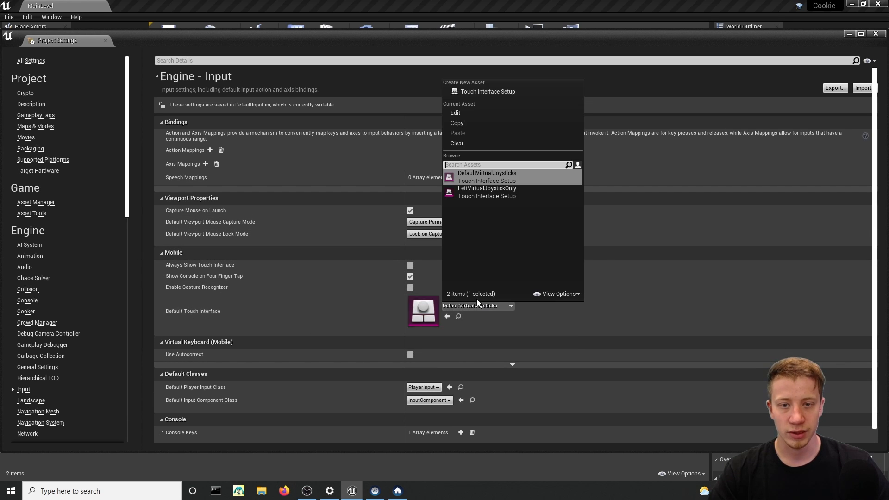
{"action": "left_click", "coordinate": [468, 144]}
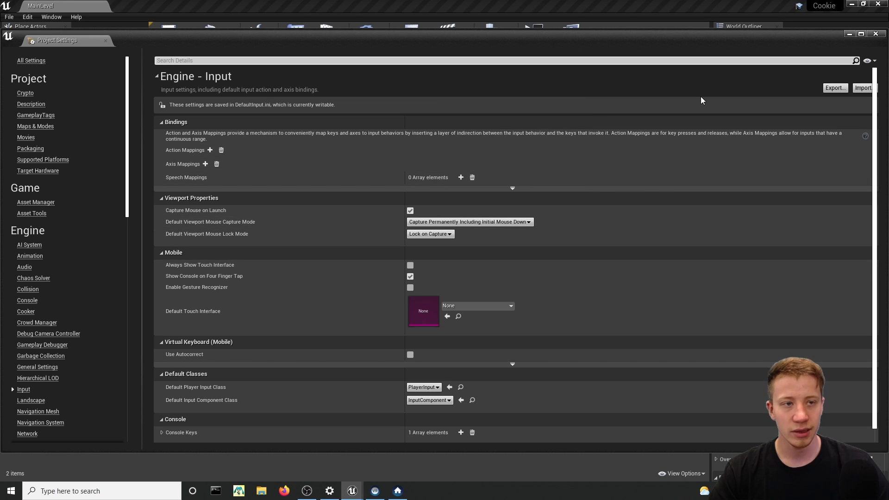
{"action": "left_click", "coordinate": [875, 35]}
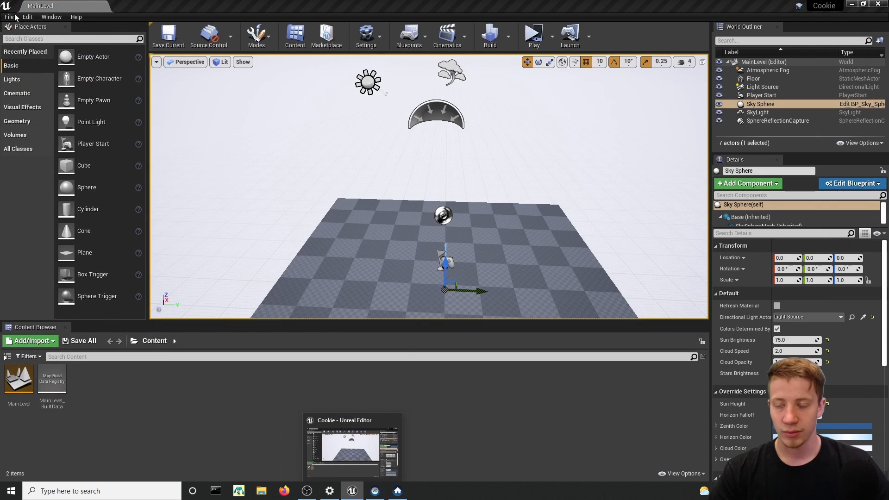
Find the touch options in the project settings, enable Use Mouse for Touch, and close the settings.
{"action": "left_click", "coordinate": [28, 16]}
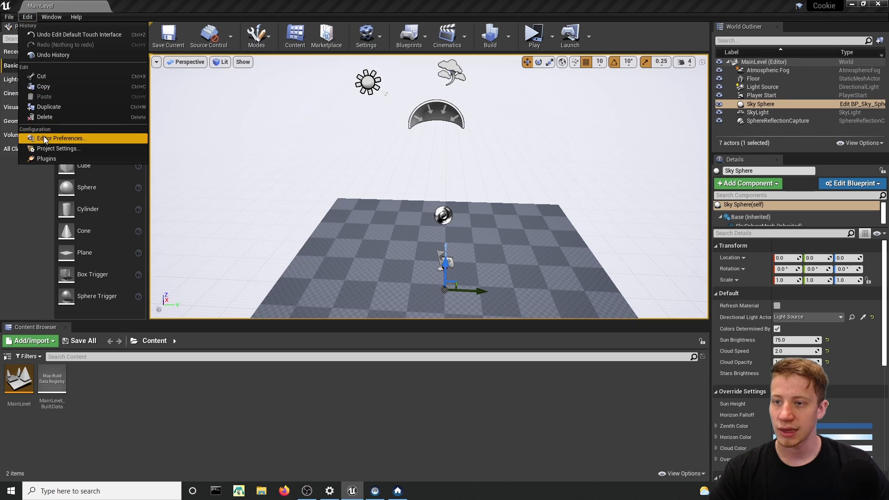
{"action": "left_click", "coordinate": [88, 148]}
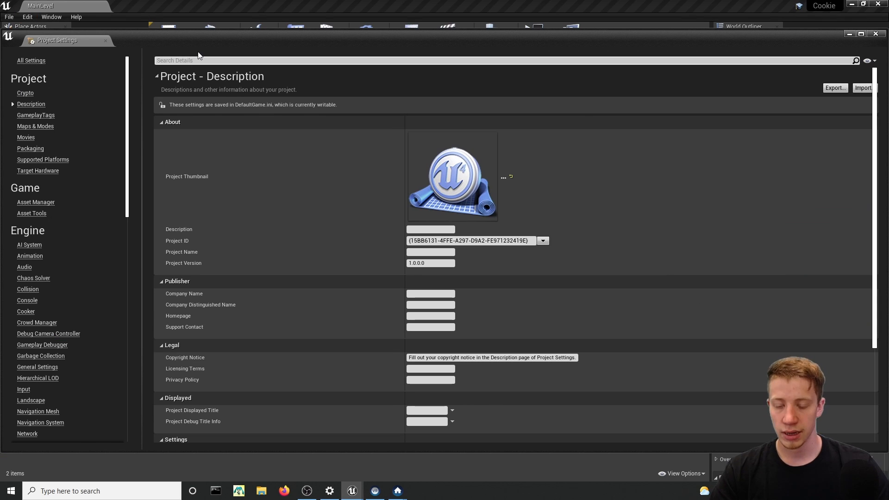
{"action": "left_click", "coordinate": [199, 57]}
{"action": "type", "text": "touch"}
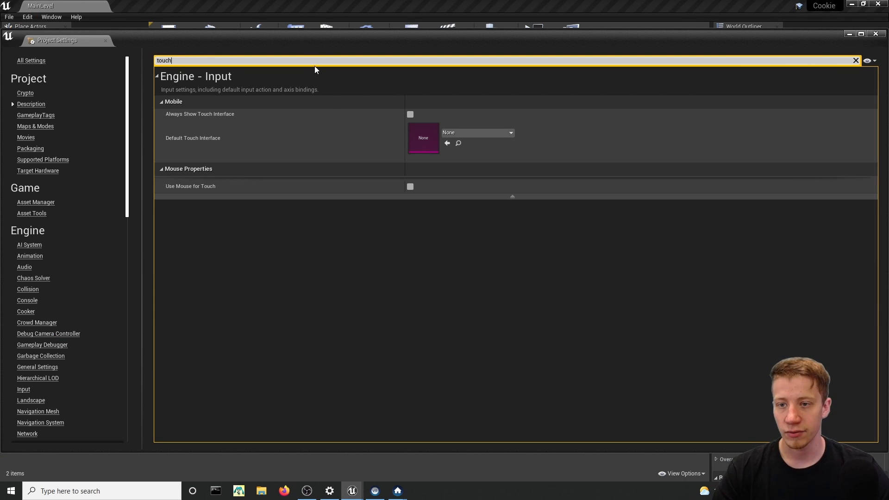
{"action": "left_click", "coordinate": [411, 187]}
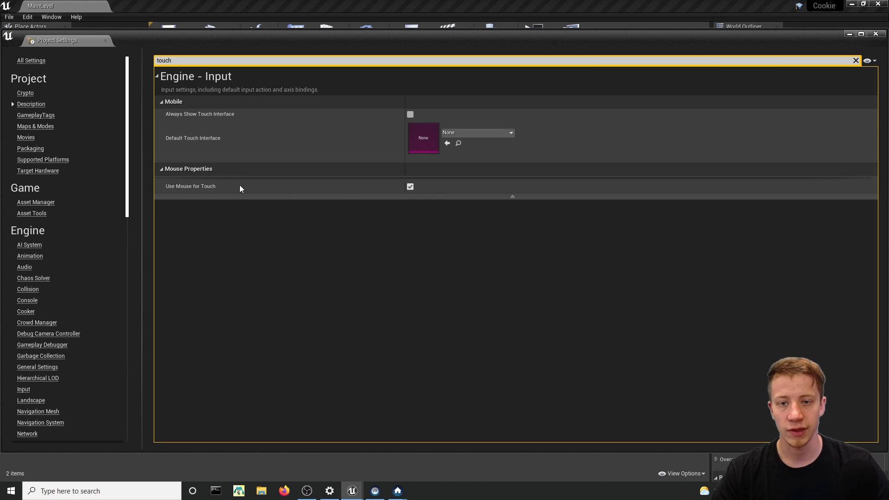
{"action": "left_click", "coordinate": [877, 35]}
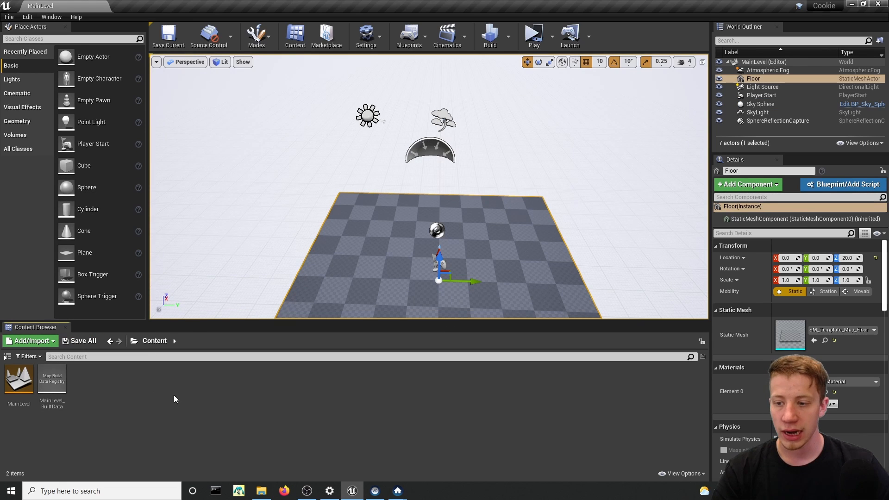
Show the World Settings of MainLevel.
{"action": "right_click", "coordinate": [174, 395]}
{"action": "left_click", "coordinate": [543, 411]}
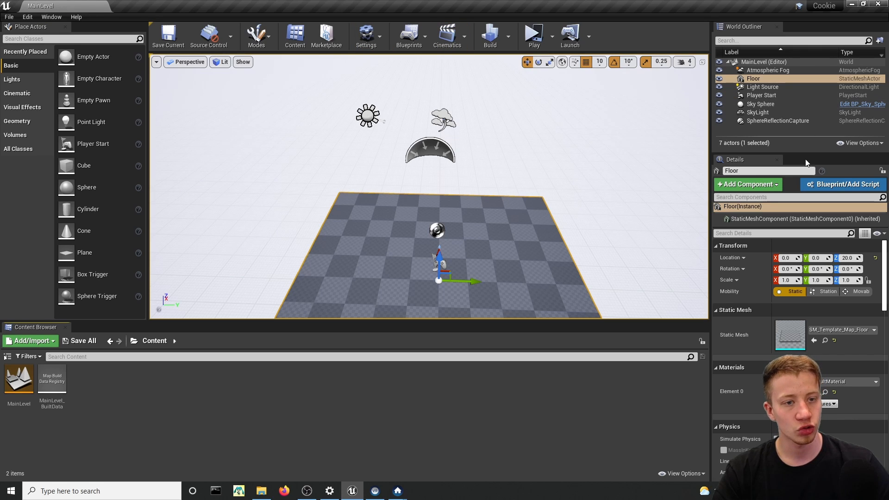
{"action": "left_click", "coordinate": [51, 17]}
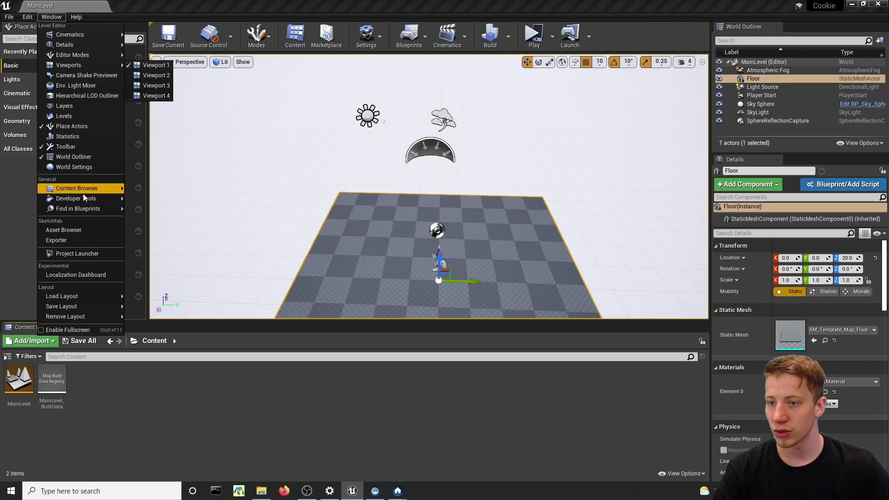
{"action": "left_click", "coordinate": [93, 168]}
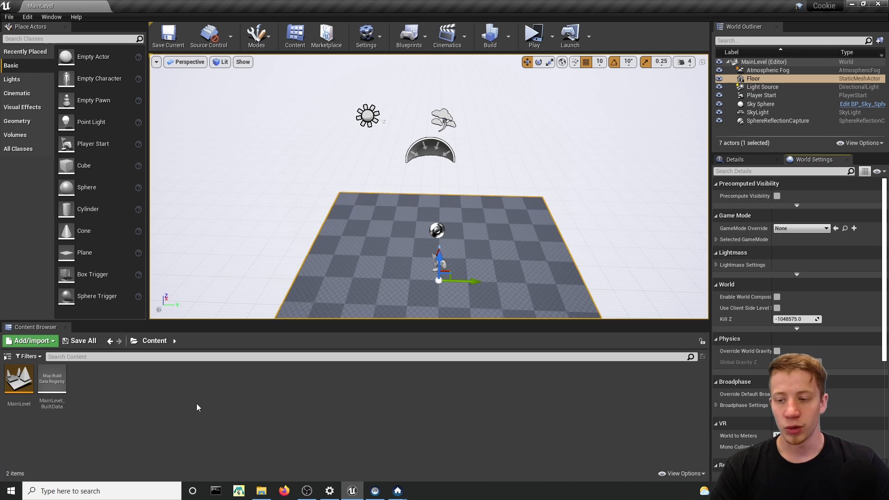
Create a Game Mode Base blueprint named MainGamemode, assign it as the level's GameMode Override, and expand the selected game mode.
{"action": "right_click", "coordinate": [140, 377]}
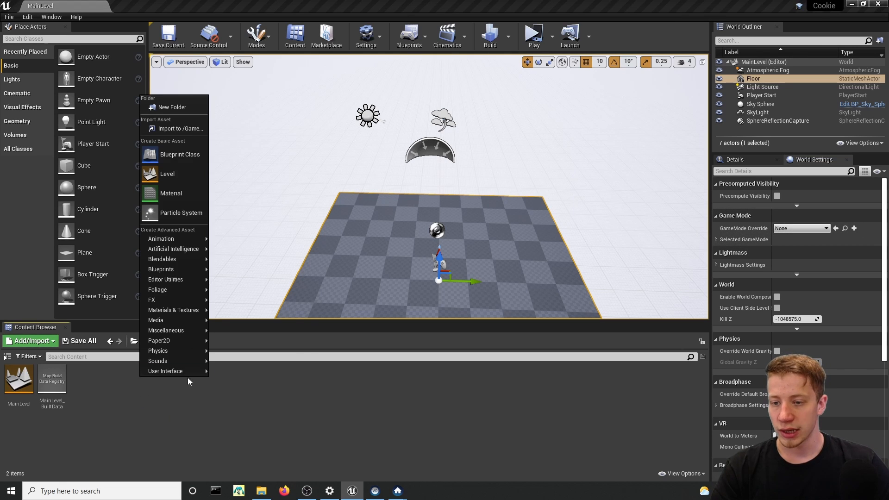
{"action": "left_click", "coordinate": [191, 153]}
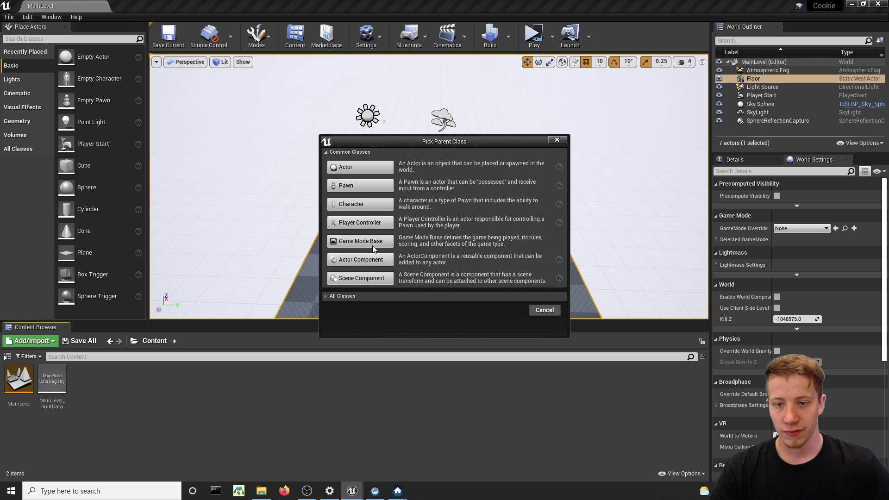
{"action": "left_click", "coordinate": [373, 249]}
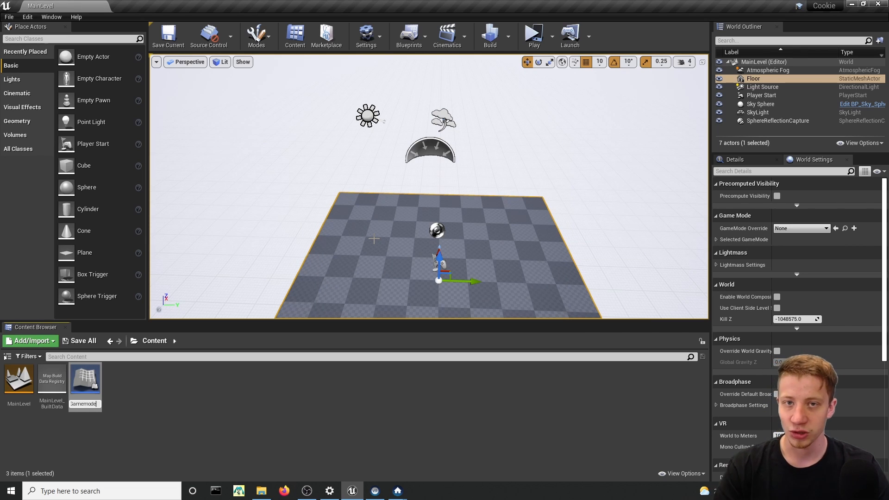
{"action": "type", "text": "MainGamemode"}
{"action": "key", "text": "Return"}
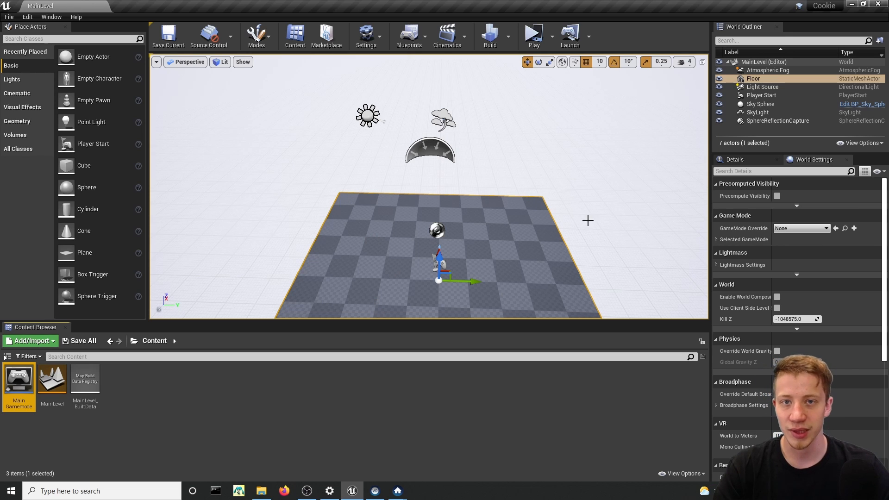
{"action": "left_click_drag", "start_coordinate": [18, 381], "coordinate": [797, 229]}
{"action": "left_click", "coordinate": [716, 239]}
Create a Pawn blueprint named MainPlayer and assign it as the Default Pawn Class of the game mode.
{"action": "right_click", "coordinate": [166, 377]}
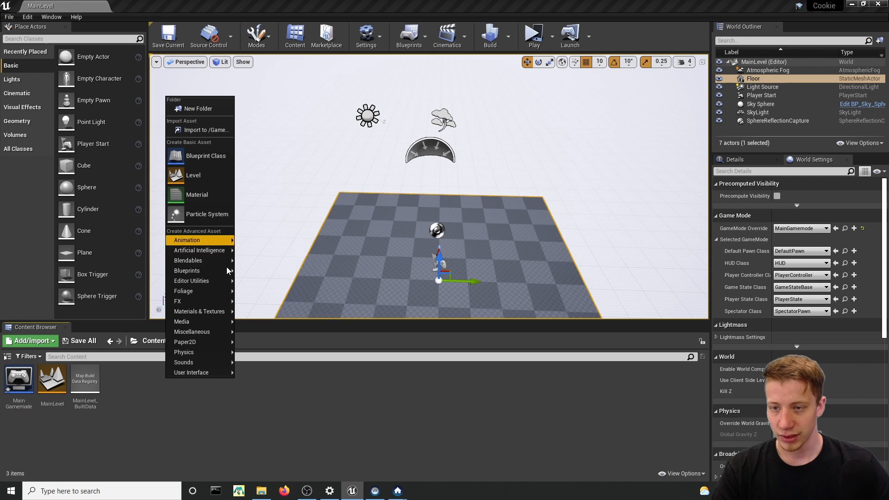
{"action": "left_click", "coordinate": [204, 157]}
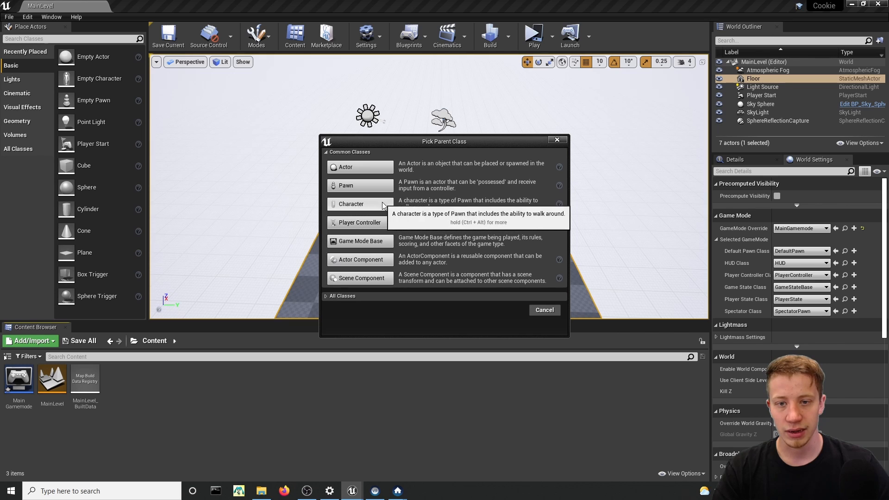
{"action": "left_click", "coordinate": [352, 186]}
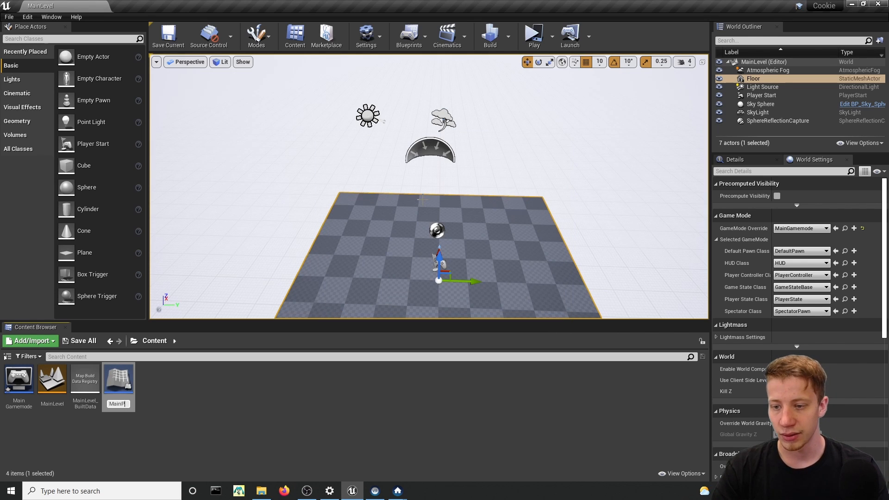
{"action": "type", "text": "MainPlayer"}
{"action": "key", "text": "Return"}
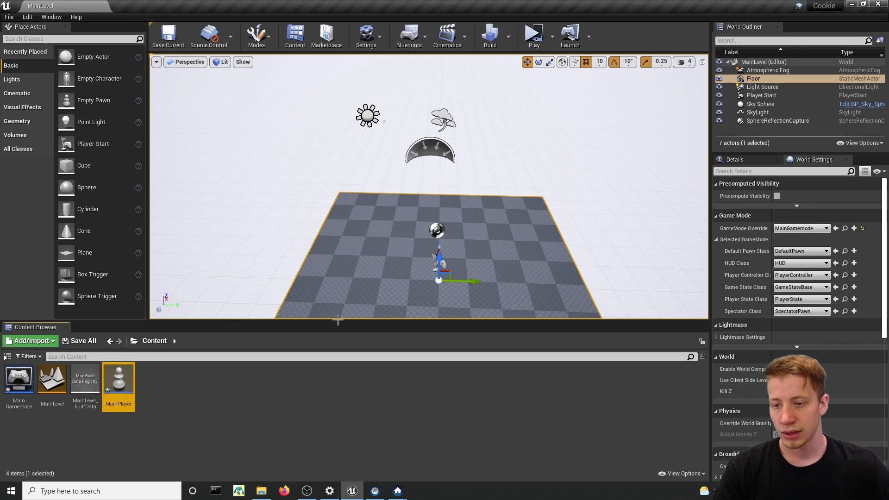
{"action": "left_click_drag", "start_coordinate": [118, 384], "coordinate": [814, 251]}
{"action": "scroll", "coordinate": [380, 214], "scroll_direction": "up", "scroll_amount": 2}
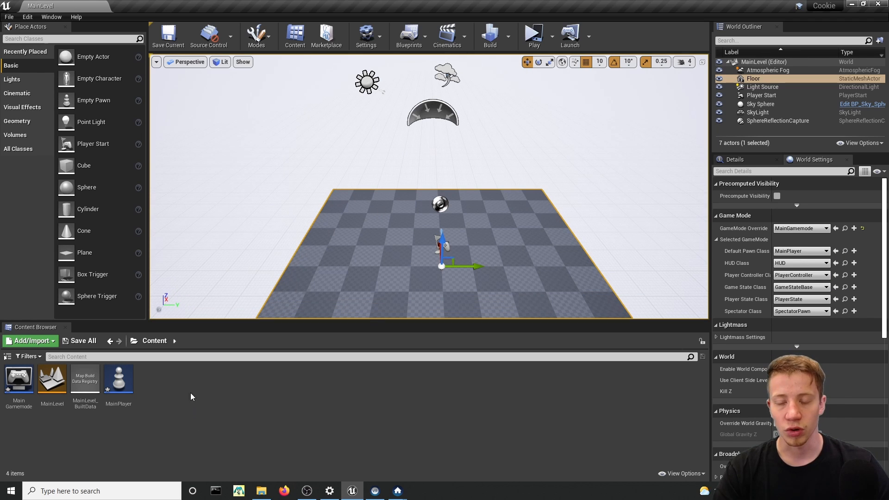
Create a Widget Blueprint named MainWidget in the Content folder.
{"action": "right_click", "coordinate": [170, 399]}
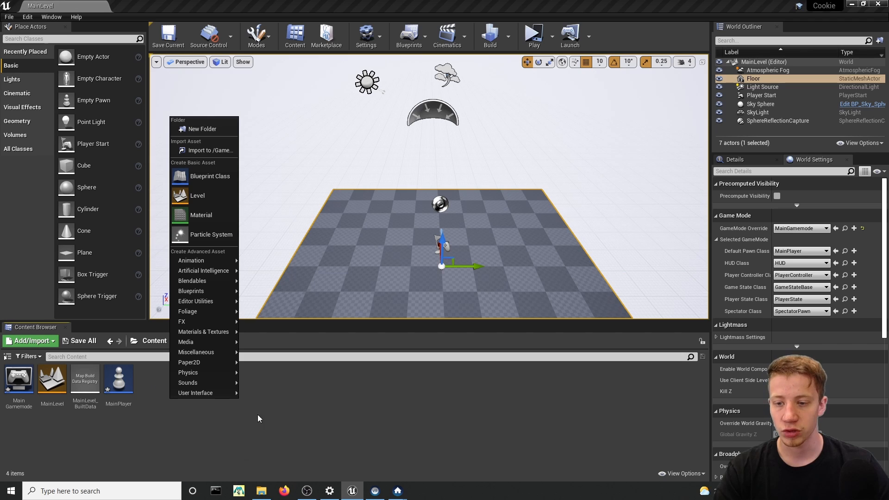
{"action": "mouse_move", "coordinate": [194, 392]}
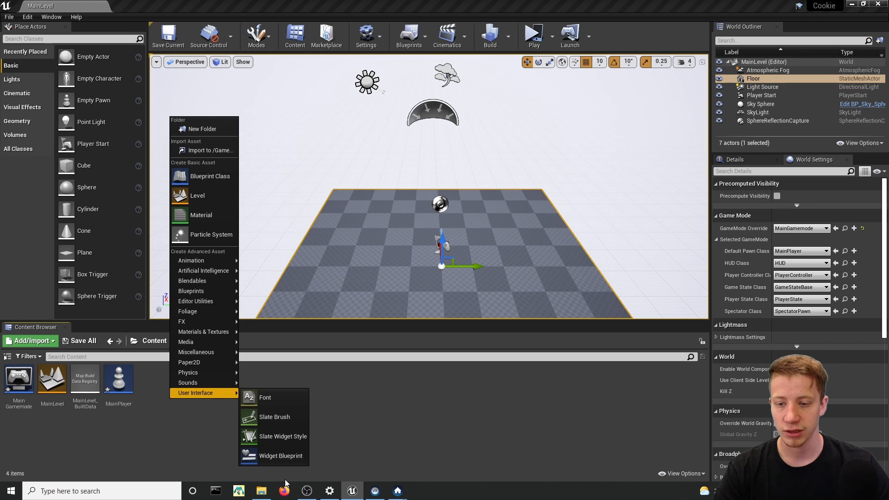
{"action": "left_click", "coordinate": [278, 456]}
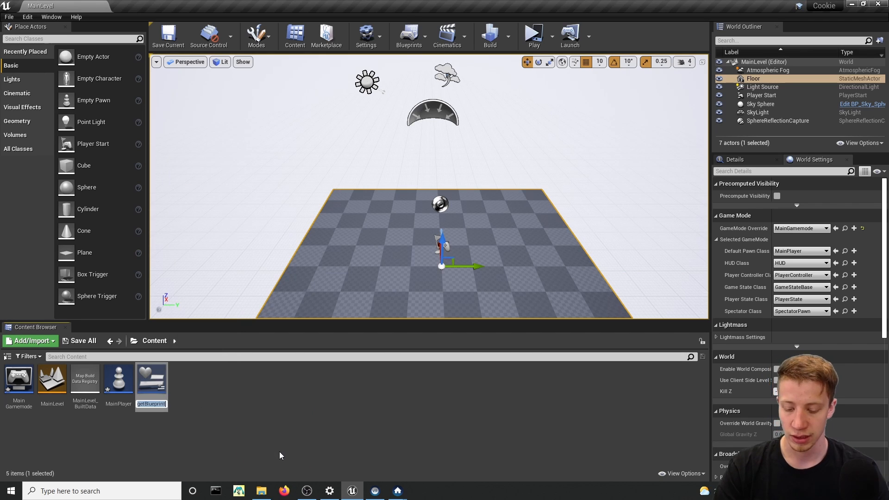
{"action": "type", "text": "MainWid"}
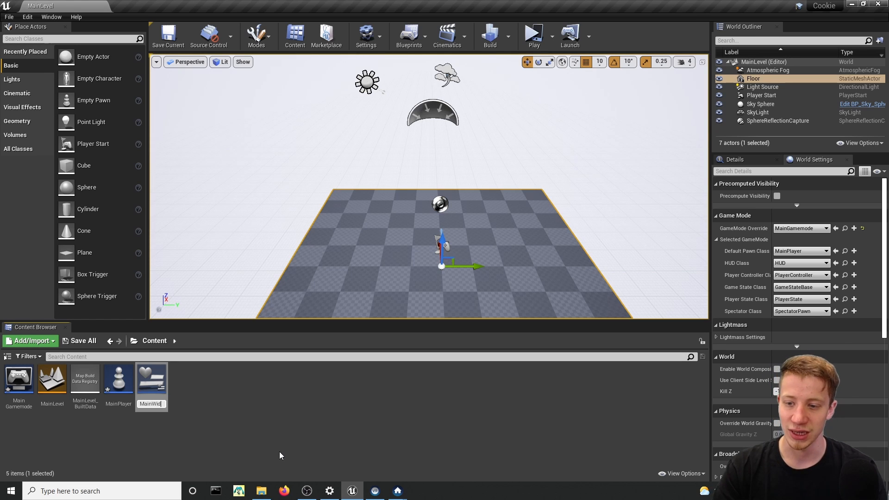
{"action": "type", "text": "get"}
{"action": "key", "text": "Return"}
{"action": "left_click", "coordinate": [198, 413]}
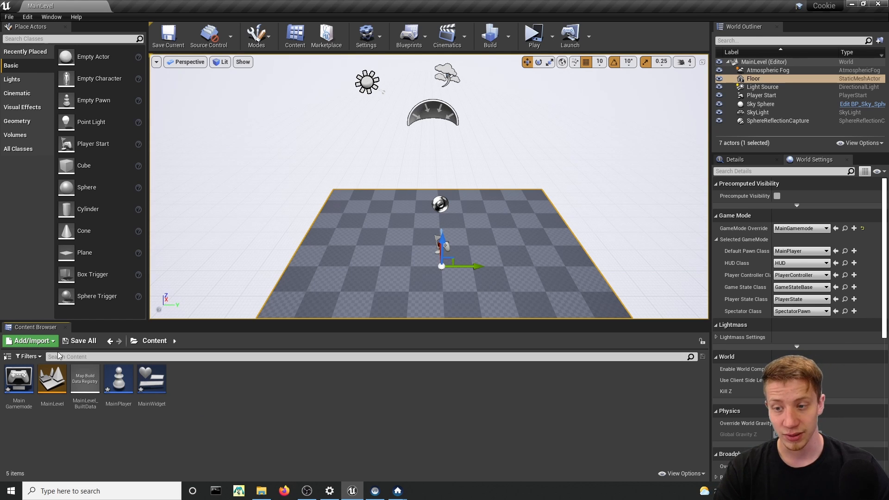
Open MainWidget for editing and flip its design canvas to portrait, 720 x 1280.
{"action": "double_click", "coordinate": [158, 385]}
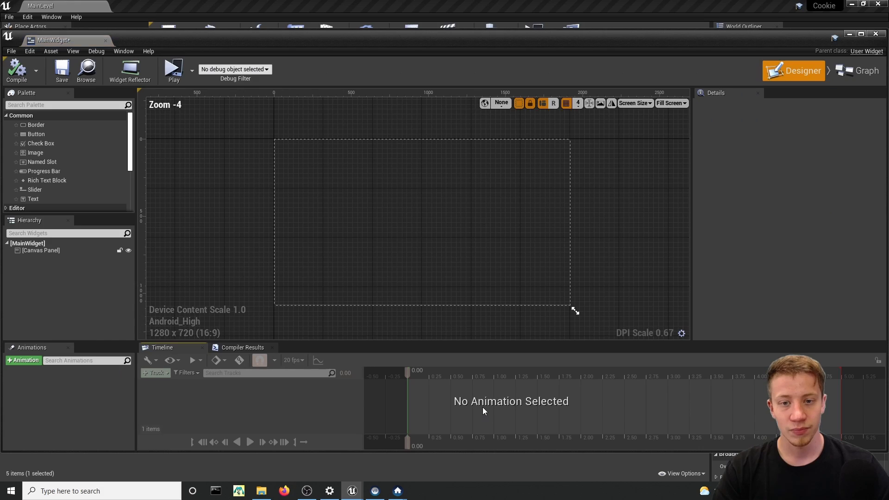
{"action": "left_click", "coordinate": [419, 226]}
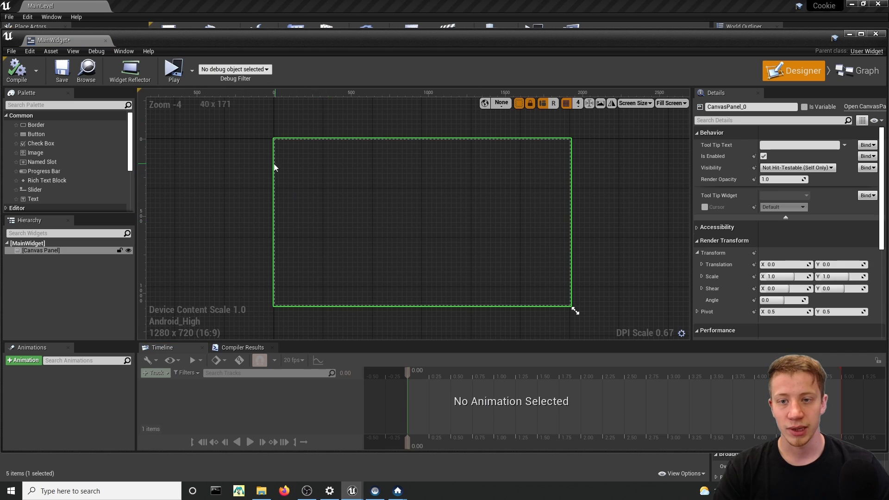
{"action": "left_click", "coordinate": [602, 107]}
{"action": "scroll", "coordinate": [452, 216], "scroll_direction": "down", "scroll_amount": 3}
{"action": "scroll", "coordinate": [563, 224], "scroll_direction": "up", "scroll_amount": 2}
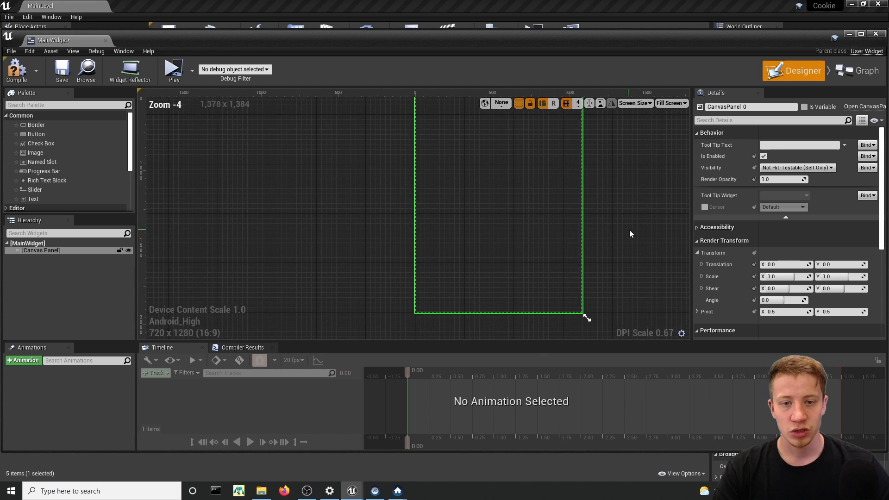
{"action": "right_click_drag", "start_coordinate": [615, 205], "coordinate": [554, 216]}
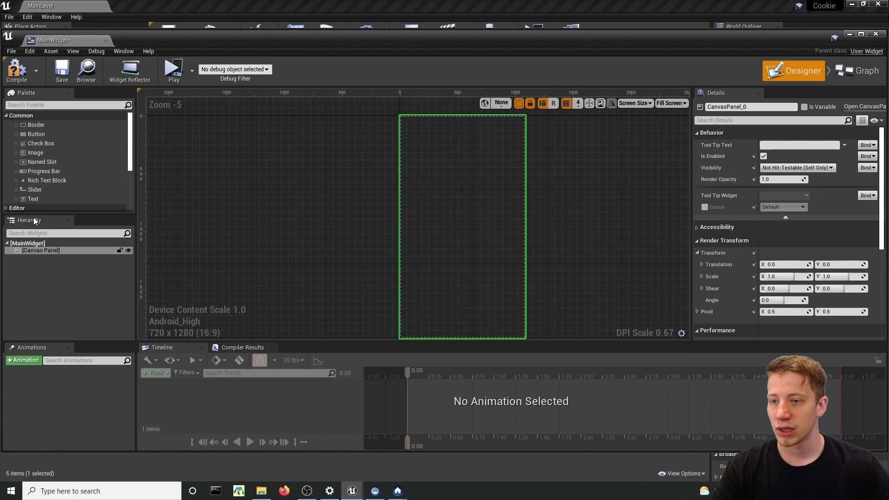
Add a Text widget to the canvas and set its text to MAIN WIDGET.
{"action": "left_click_drag", "start_coordinate": [33, 198], "coordinate": [445, 202]}
{"action": "scroll", "coordinate": [445, 203], "scroll_direction": "up", "scroll_amount": 6}
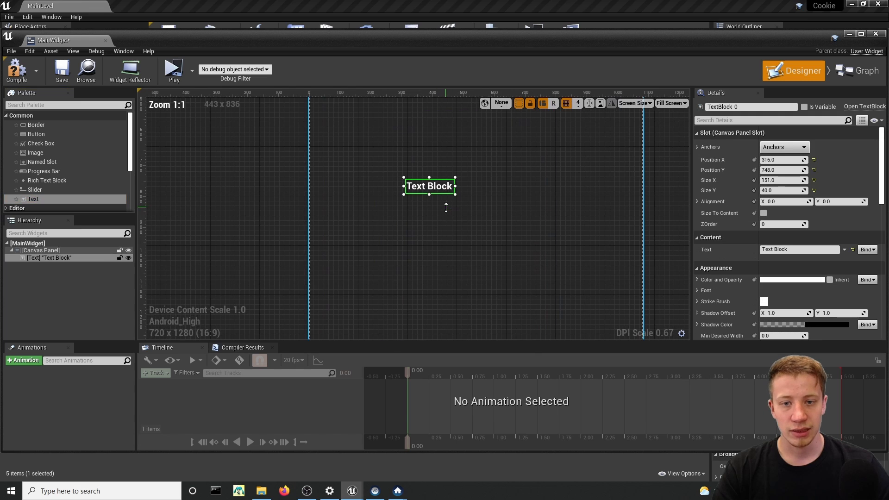
{"action": "left_click", "coordinate": [792, 250]}
{"action": "type", "text": "MAIN WIDGET"}
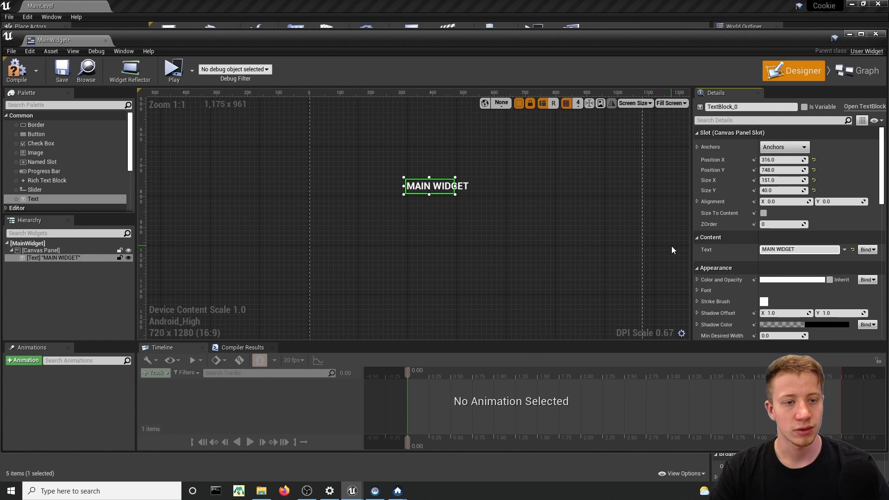
Set the MAIN WIDGET text's font size to 100 and enlarge its box to about 828 x 151.
{"action": "left_click", "coordinate": [698, 291]}
{"action": "scroll", "coordinate": [741, 301], "scroll_direction": "down", "scroll_amount": 1}
{"action": "left_click", "coordinate": [783, 296]}
{"action": "type", "text": "224"}
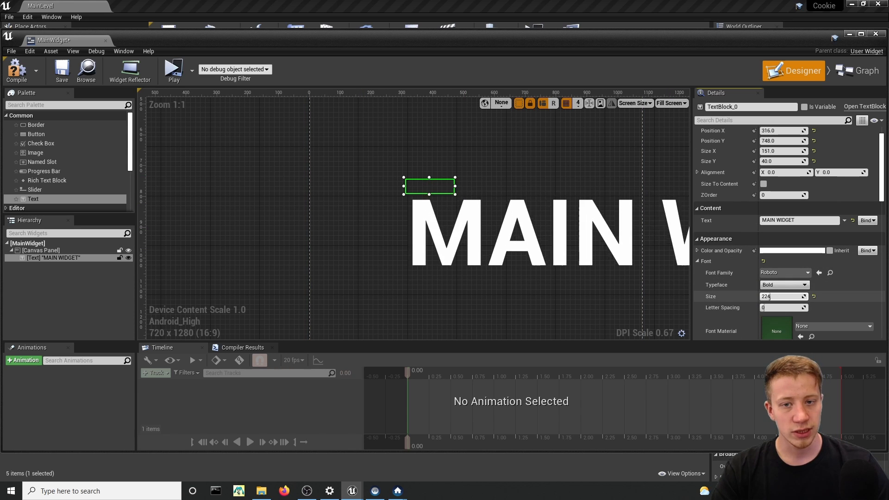
{"action": "left_click_drag", "start_coordinate": [769, 297], "coordinate": [765, 297]}
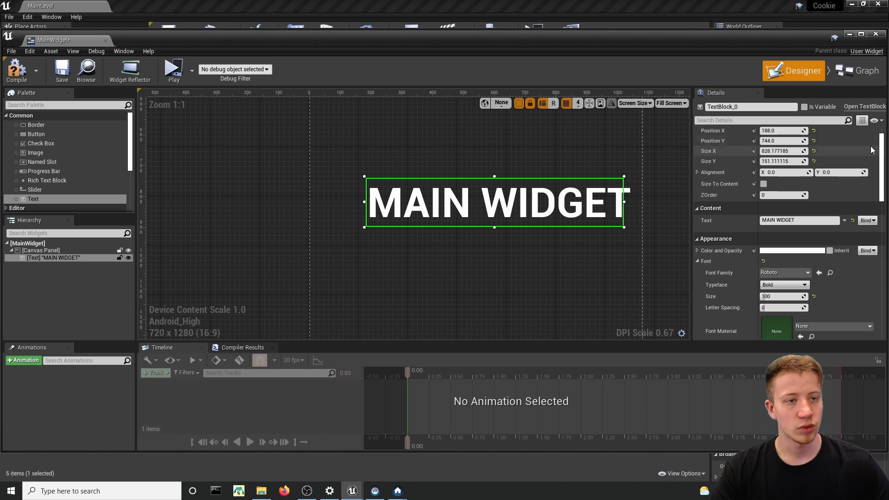
Anchor the MAIN WIDGET text to the centre of the canvas and compile the widget.
{"action": "scroll", "coordinate": [527, 160], "scroll_direction": "down", "scroll_amount": 6}
{"action": "scroll", "coordinate": [791, 141], "scroll_direction": "up", "scroll_amount": 1}
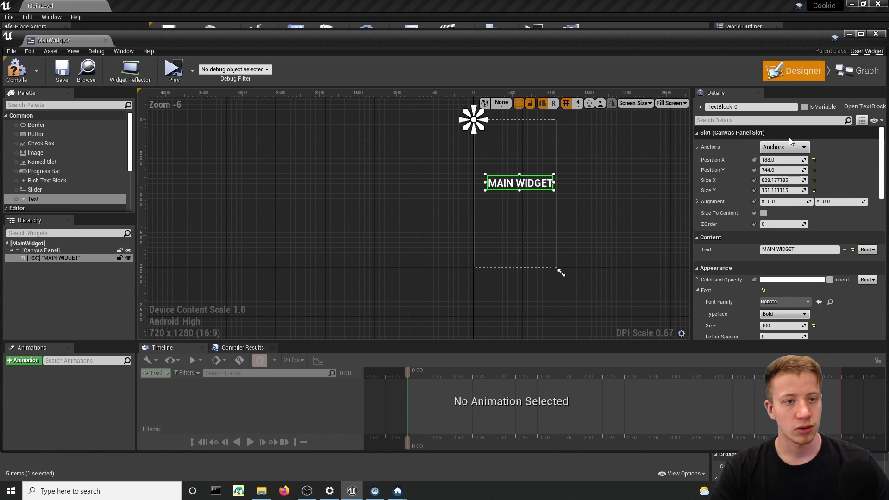
{"action": "left_click", "coordinate": [788, 146]}
{"action": "left_click", "coordinate": [797, 199]}
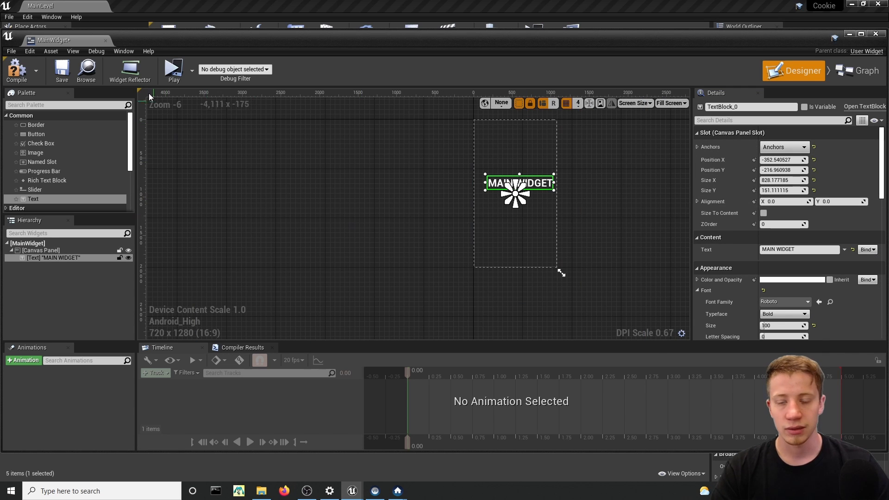
{"action": "left_click", "coordinate": [32, 72]}
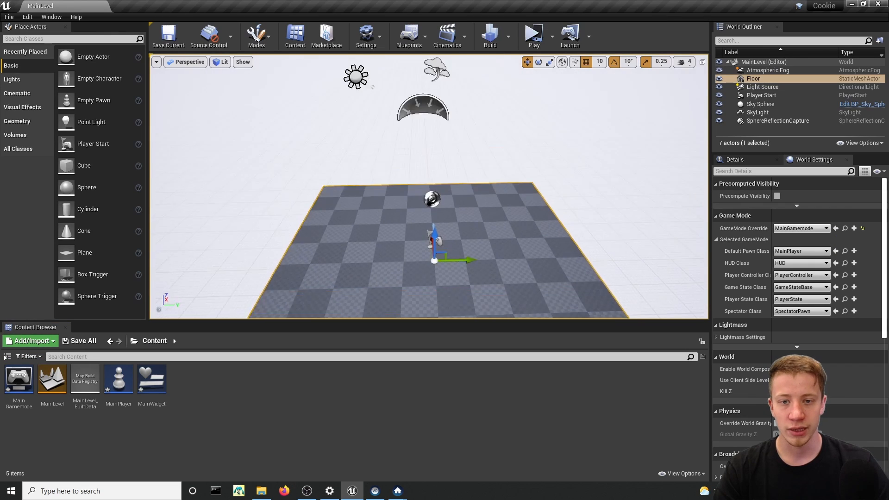
Open MainPlayer's event graph and connect a Create Widget node to Event BeginPlay.
{"action": "right_click_drag", "start_coordinate": [429, 186], "coordinate": [418, 194]}
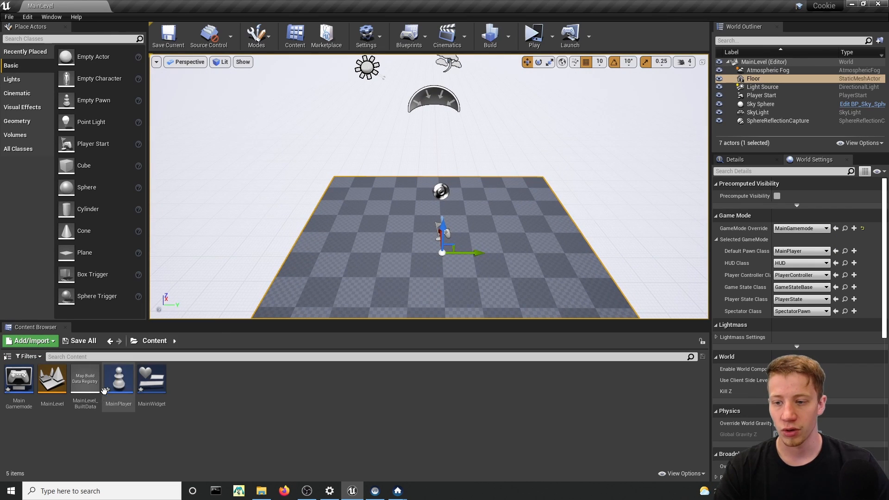
{"action": "double_click", "coordinate": [118, 383]}
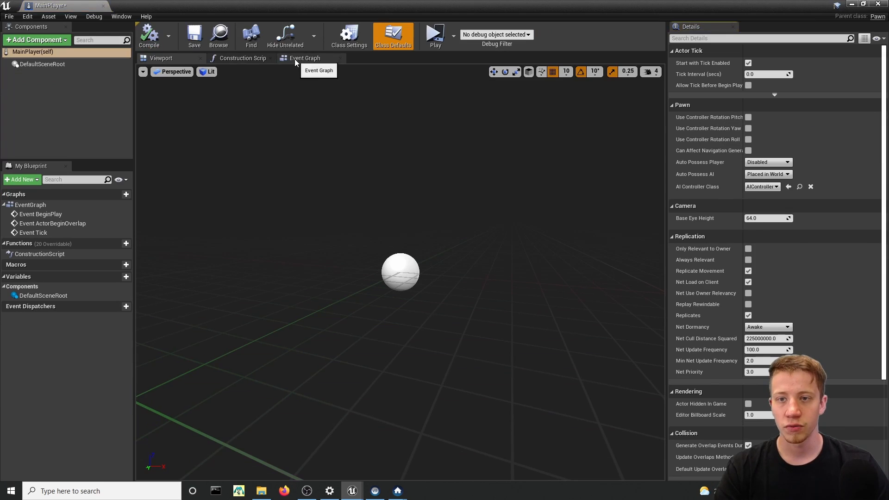
{"action": "left_click", "coordinate": [294, 59]}
{"action": "left_click_drag", "start_coordinate": [293, 225], "coordinate": [380, 229]}
{"action": "type", "text": "c"}
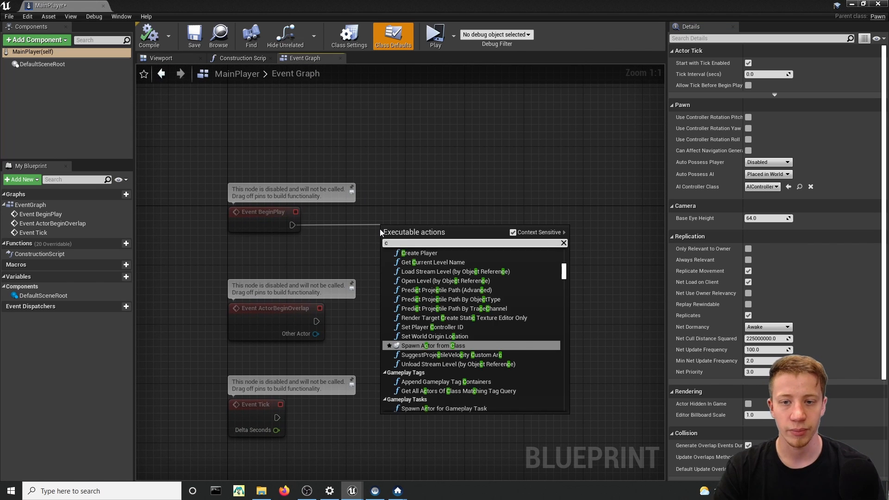
{"action": "type", "text": "reate wid"}
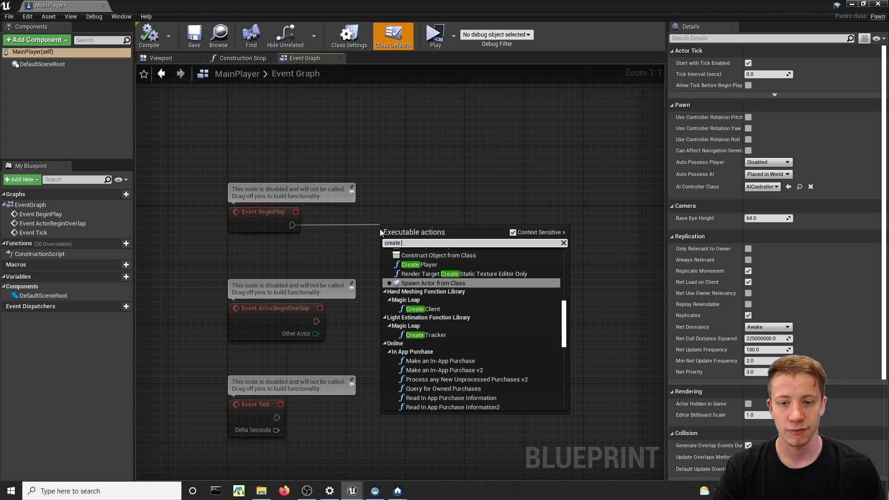
{"action": "key", "text": "Return"}
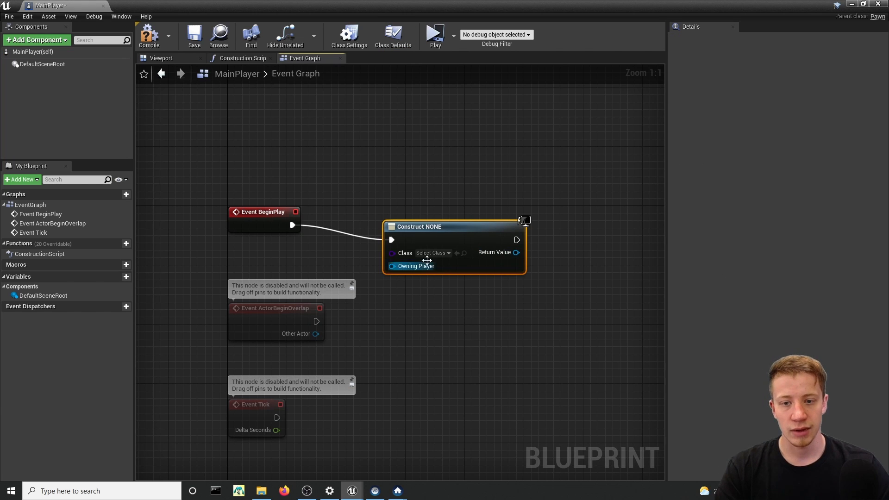
Add an Add to Viewport node from the Create Widget return value and align it beside that node.
{"action": "left_click_drag", "start_coordinate": [516, 253], "coordinate": [535, 248]}
{"action": "type", "text": "a"}
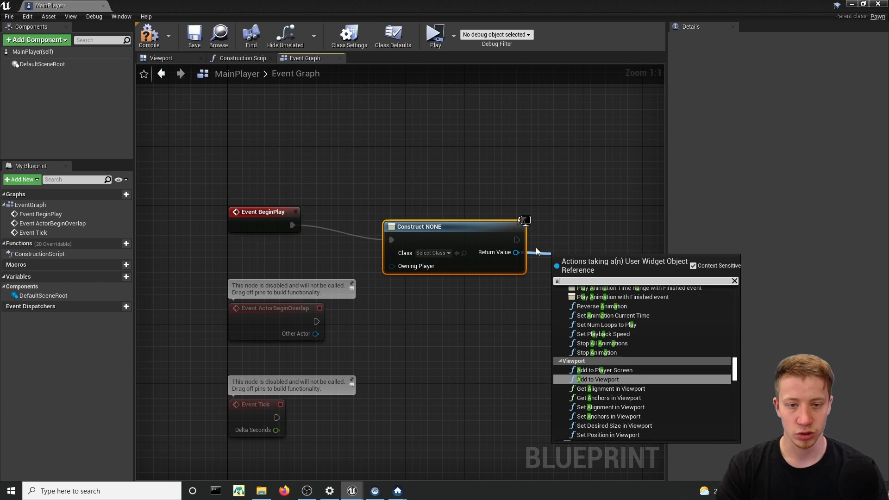
{"action": "type", "text": "dd to"}
{"action": "key", "text": "Return"}
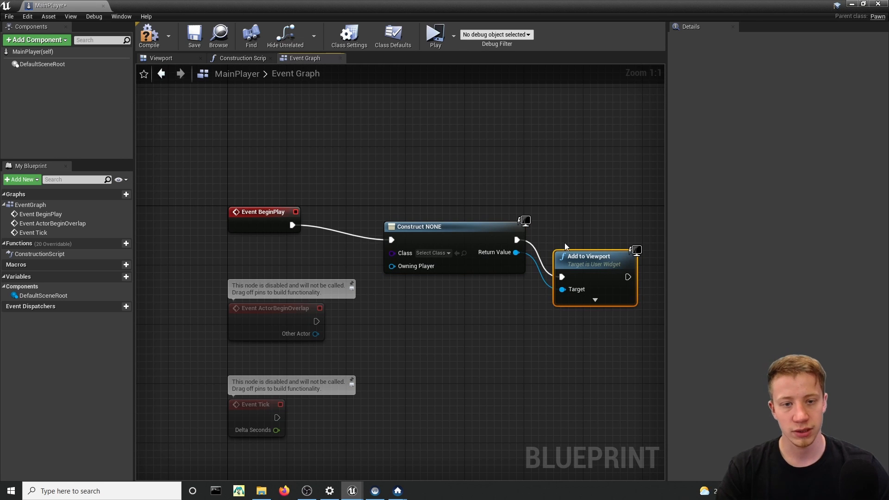
{"action": "left_click_drag", "start_coordinate": [586, 257], "coordinate": [579, 228]}
Set the Create Widget node's class to MainWidget, then compile and close the MainPlayer blueprint.
{"action": "left_click", "coordinate": [433, 253]}
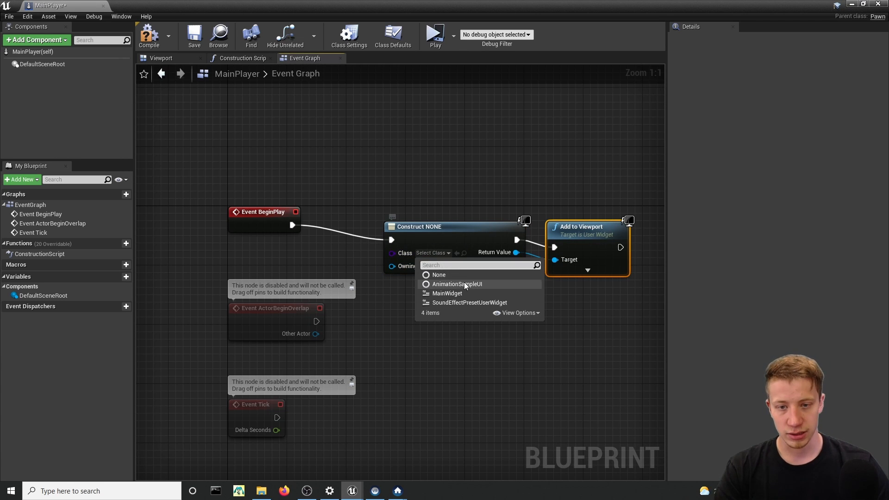
{"action": "left_click", "coordinate": [447, 294]}
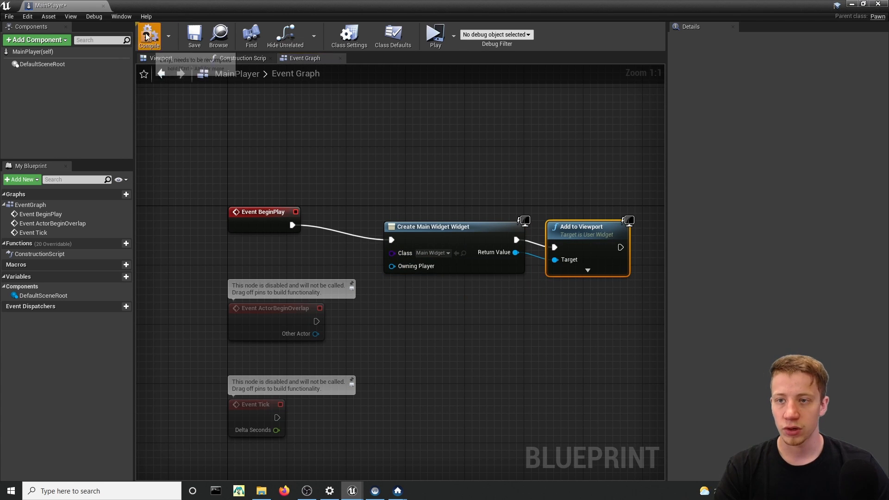
{"action": "left_click", "coordinate": [146, 36]}
{"action": "left_click", "coordinate": [878, 4]}
{"action": "left_click", "coordinate": [533, 40]}
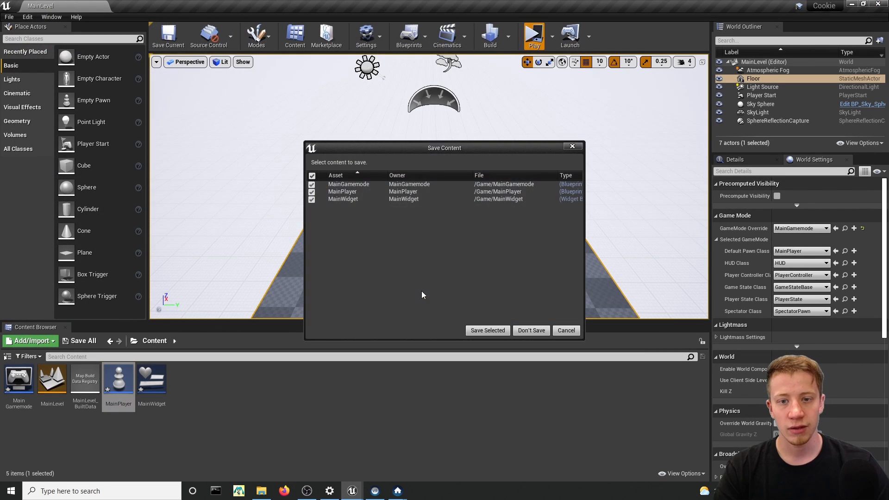
{"action": "left_click", "coordinate": [566, 331]}
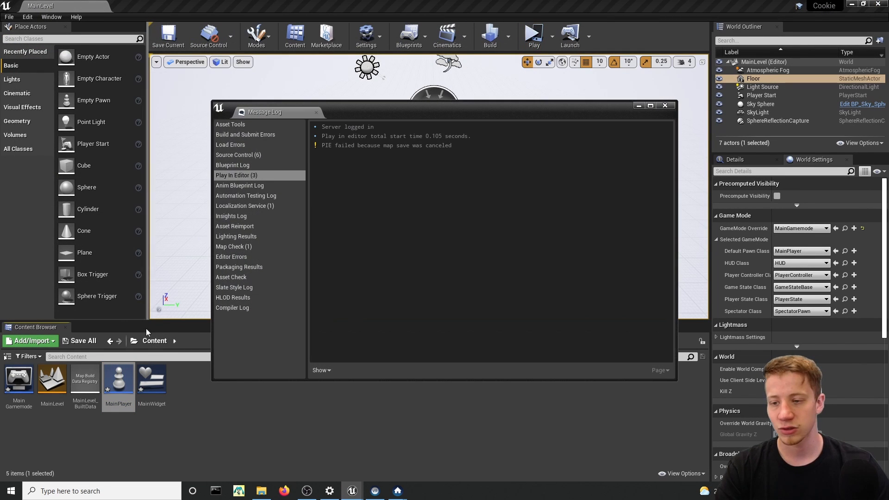
{"action": "left_click", "coordinate": [663, 106]}
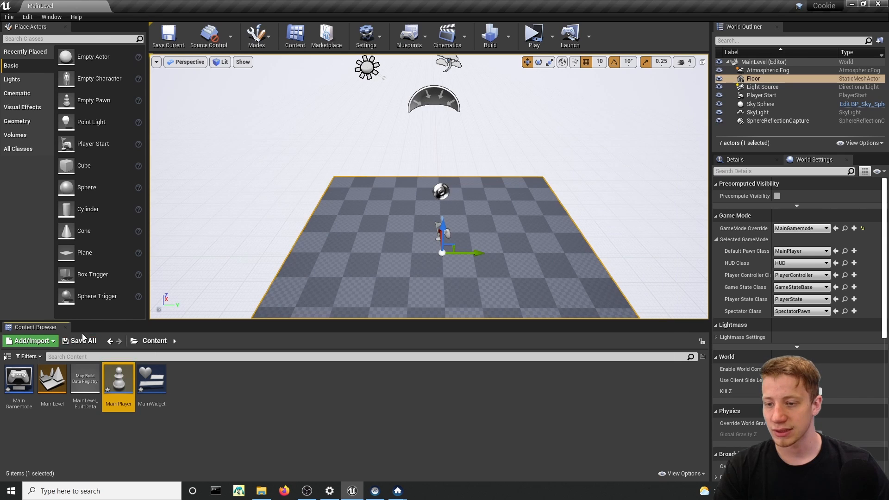
Save all modified assets and play the level briefly to check that the main widget is displayed.
{"action": "left_click", "coordinate": [79, 340]}
{"action": "left_click", "coordinate": [522, 331]}
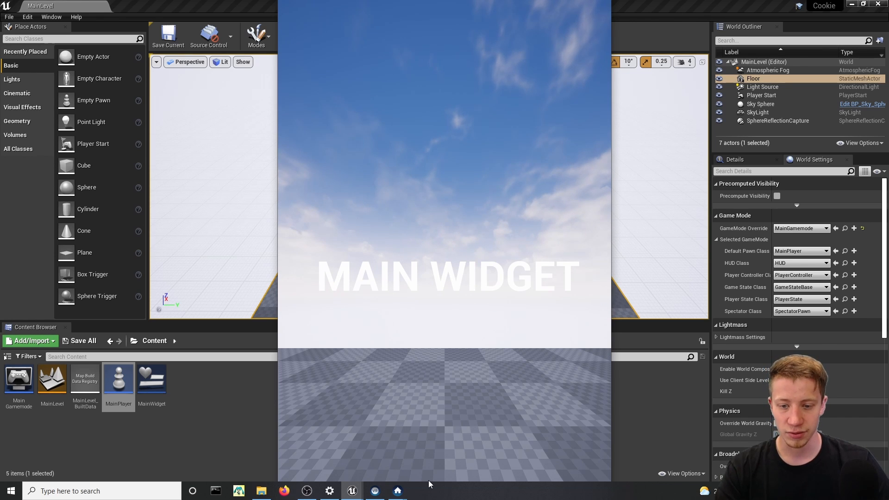
{"action": "key", "text": "Escape"}
Delete the Floor, the Sky Sphere and the SphereReflectionCapture from the level.
{"action": "left_click", "coordinate": [405, 410]}
{"action": "scroll", "coordinate": [486, 264], "scroll_direction": "down", "scroll_amount": 4}
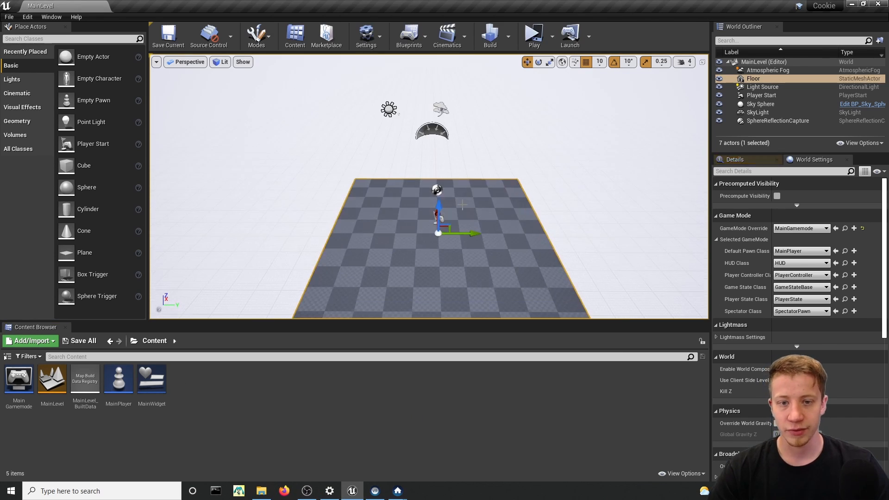
{"action": "right_click_drag", "start_coordinate": [451, 231], "coordinate": [451, 213]}
{"action": "key", "text": "Delete"}
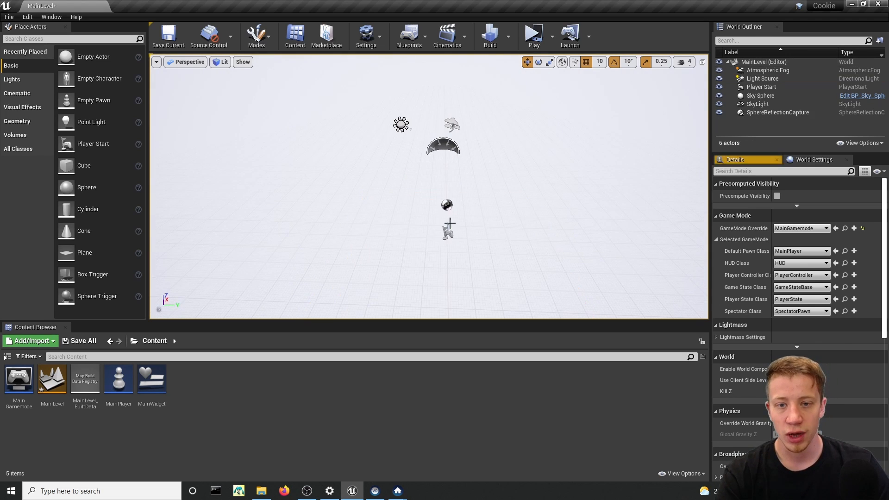
{"action": "left_click", "coordinate": [450, 259]}
{"action": "key", "text": "Delete"}
{"action": "left_click", "coordinate": [447, 206]}
{"action": "key", "text": "Delete"}
Delete the SkyLight, Atmospheric Fog and Light Source, leaving only the Player Start in the level.
{"action": "left_click", "coordinate": [447, 229]}
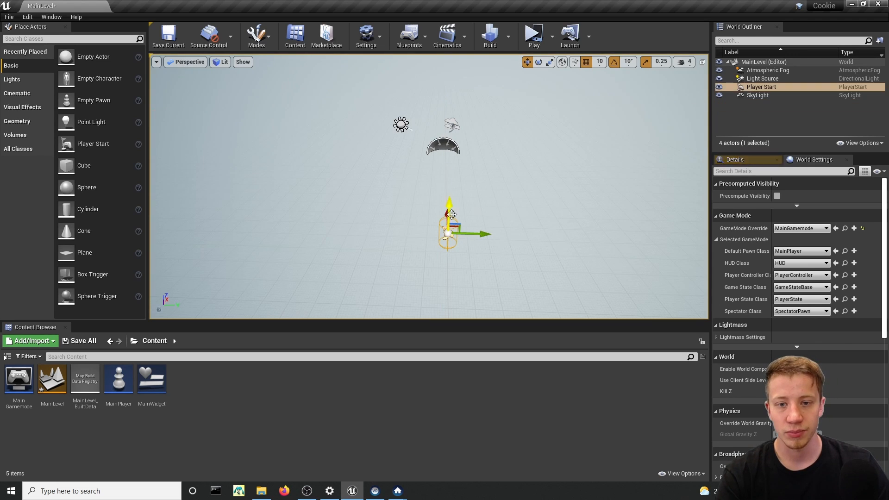
{"action": "left_click", "coordinate": [443, 147]}
{"action": "key", "text": "Delete"}
{"action": "left_click", "coordinate": [452, 125]}
{"action": "key", "text": "Delete"}
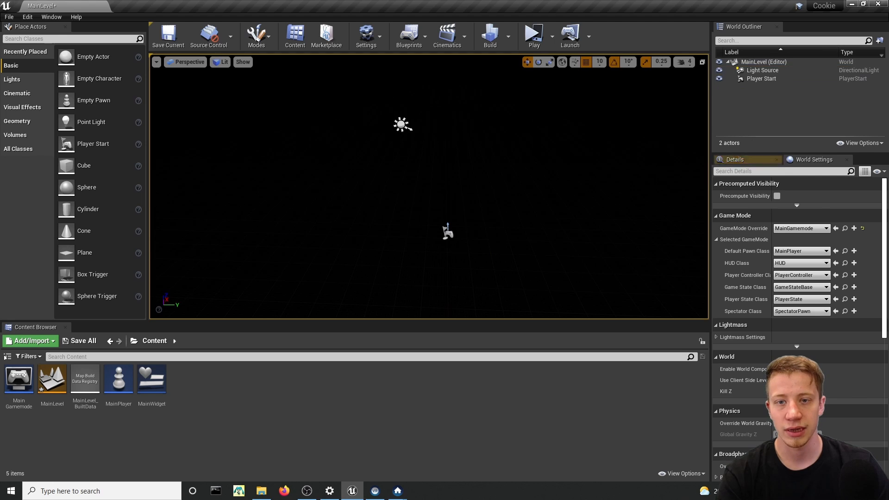
{"action": "left_click", "coordinate": [401, 124]}
{"action": "key", "text": "Delete"}
Play the emptied level and save MainLevel.
{"action": "left_click", "coordinate": [534, 36]}
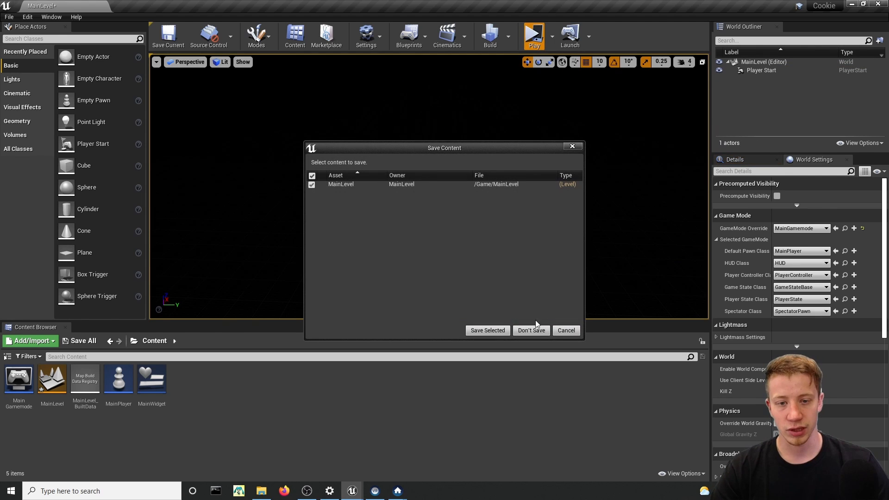
{"action": "left_click", "coordinate": [490, 334]}
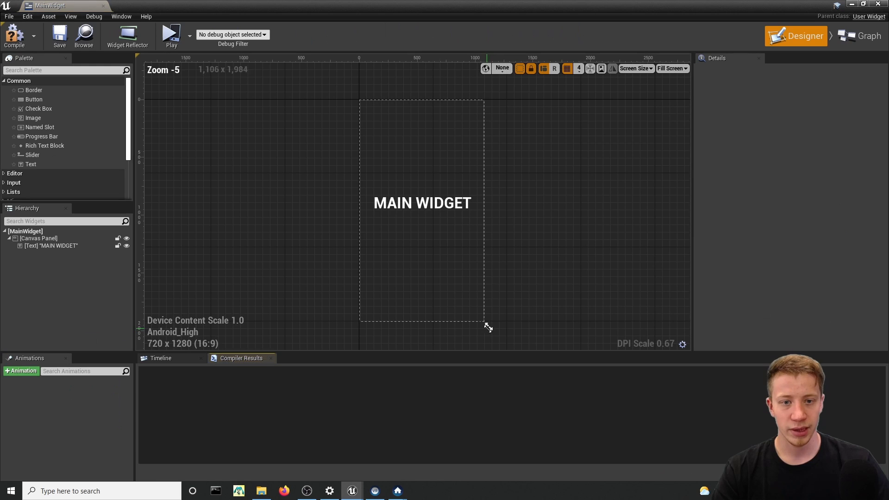
Add an Image widget to the MainWidget canvas above the MAIN WIDGET text.
{"action": "left_click", "coordinate": [428, 206]}
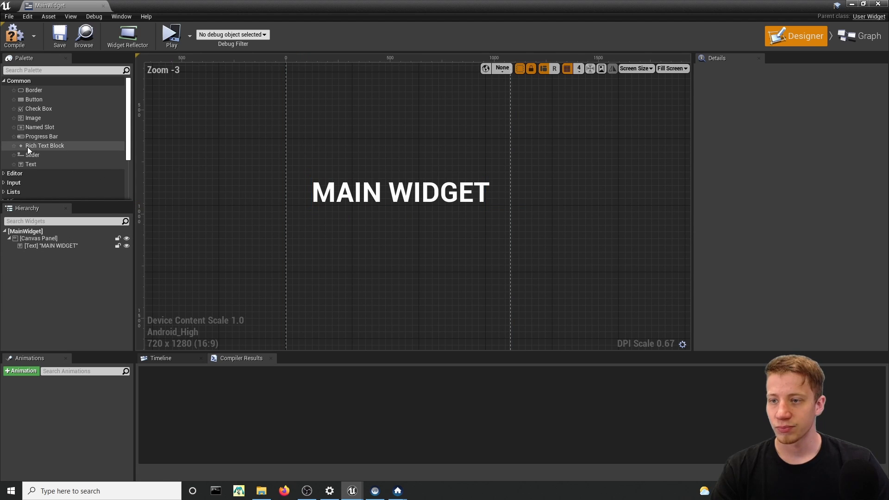
{"action": "scroll", "coordinate": [424, 166], "scroll_direction": "down", "scroll_amount": 3}
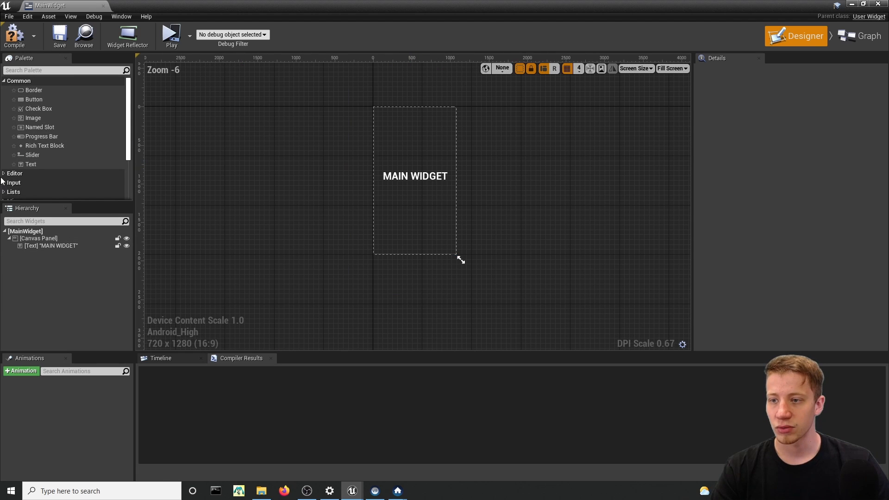
{"action": "scroll", "coordinate": [37, 153], "scroll_direction": "down", "scroll_amount": 3}
{"action": "scroll", "coordinate": [44, 134], "scroll_direction": "up", "scroll_amount": 3}
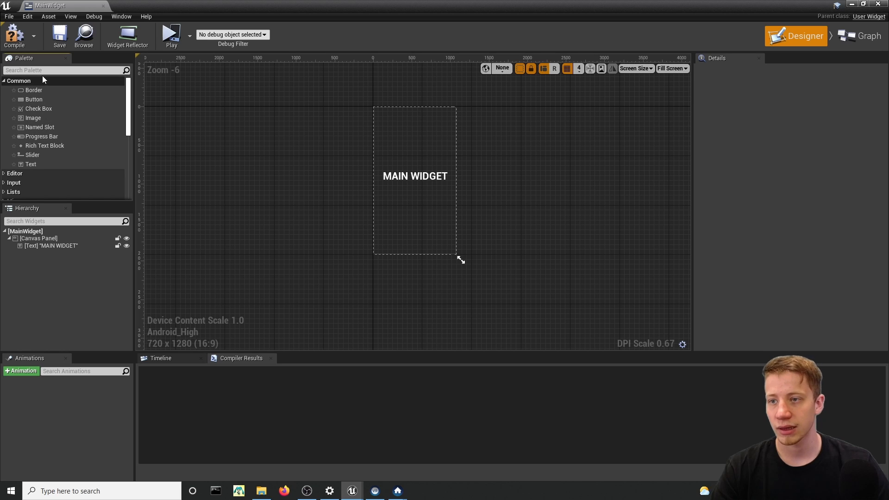
{"action": "type", "text": "ima"}
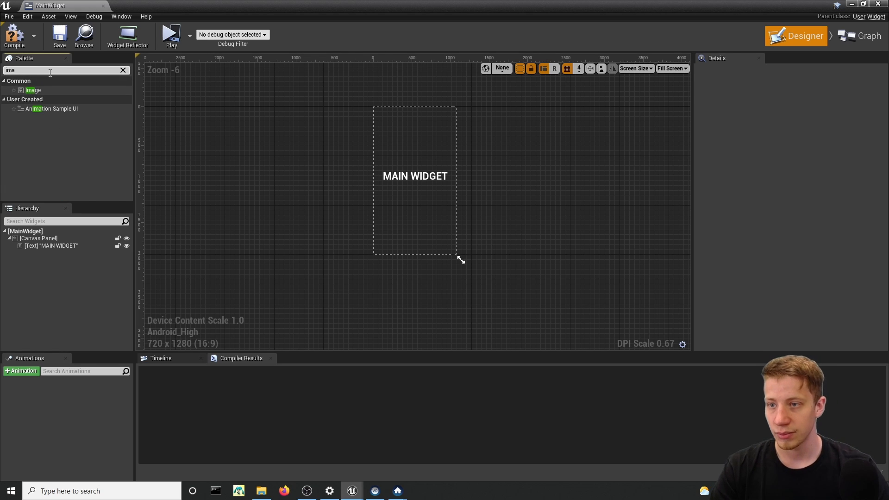
{"action": "left_click_drag", "start_coordinate": [33, 91], "coordinate": [392, 134]}
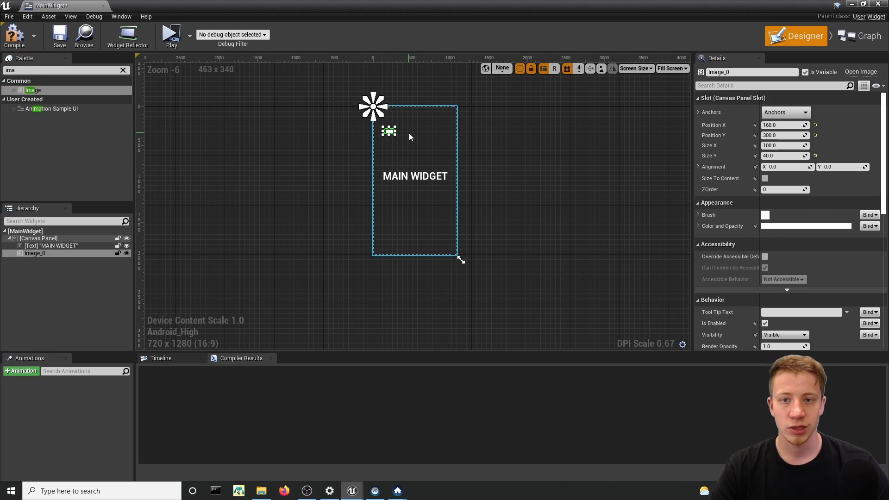
Set the new image's anchors to stretch across the full canvas in both directions.
{"action": "scroll", "coordinate": [409, 136], "scroll_direction": "up", "scroll_amount": 5}
{"action": "scroll", "coordinate": [337, 115], "scroll_direction": "down", "scroll_amount": 3}
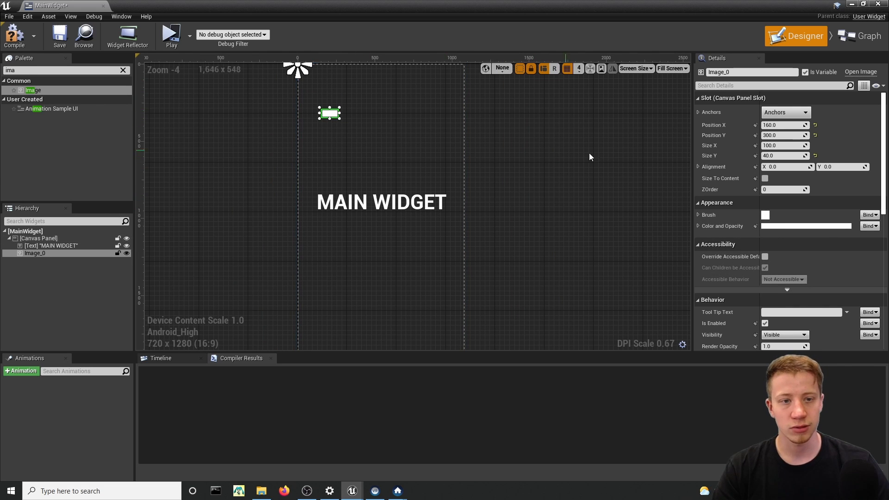
{"action": "left_click", "coordinate": [782, 115]}
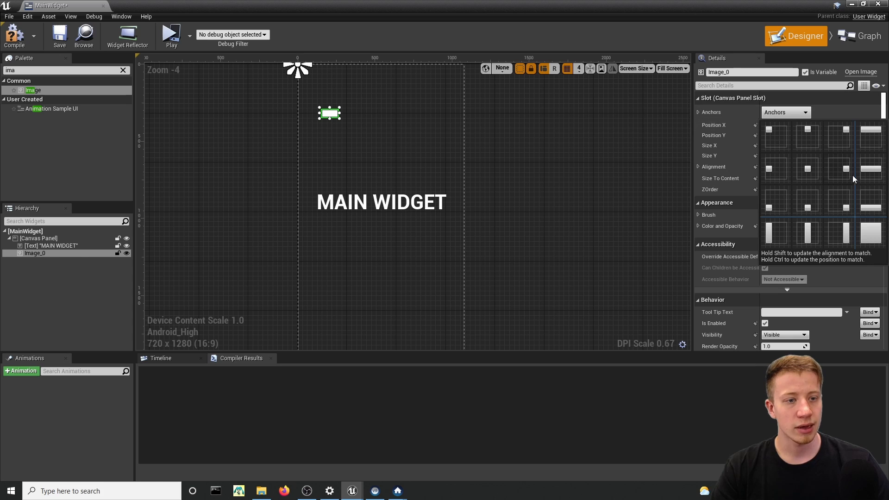
{"action": "left_click", "coordinate": [873, 237]}
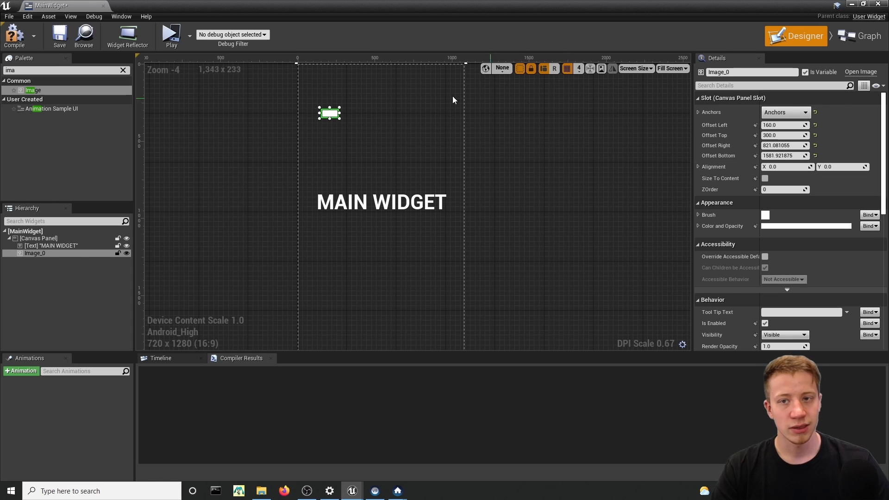
Reset the image's left, top, right and bottom offsets to their default values.
{"action": "left_click", "coordinate": [816, 126]}
{"action": "left_click", "coordinate": [815, 135]}
{"action": "left_click", "coordinate": [816, 145]}
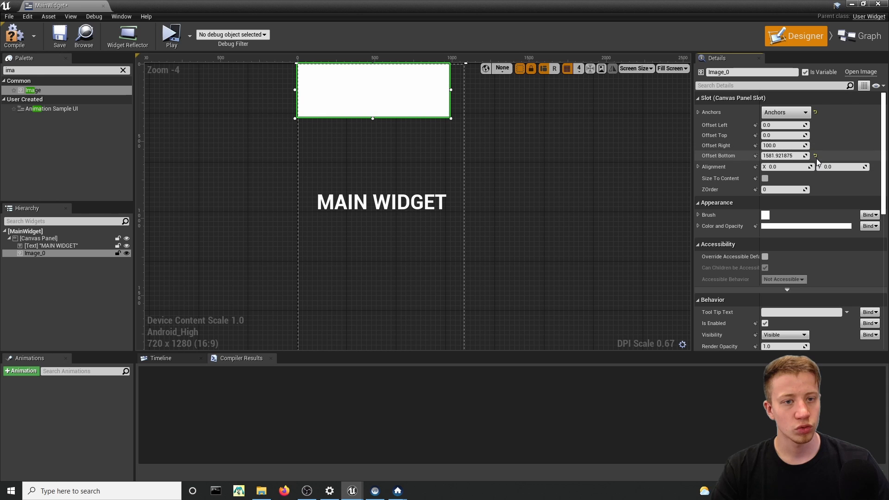
{"action": "left_click", "coordinate": [816, 156]}
{"action": "scroll", "coordinate": [482, 153], "scroll_direction": "down", "scroll_amount": 1}
{"action": "scroll", "coordinate": [501, 218], "scroll_direction": "up", "scroll_amount": 1}
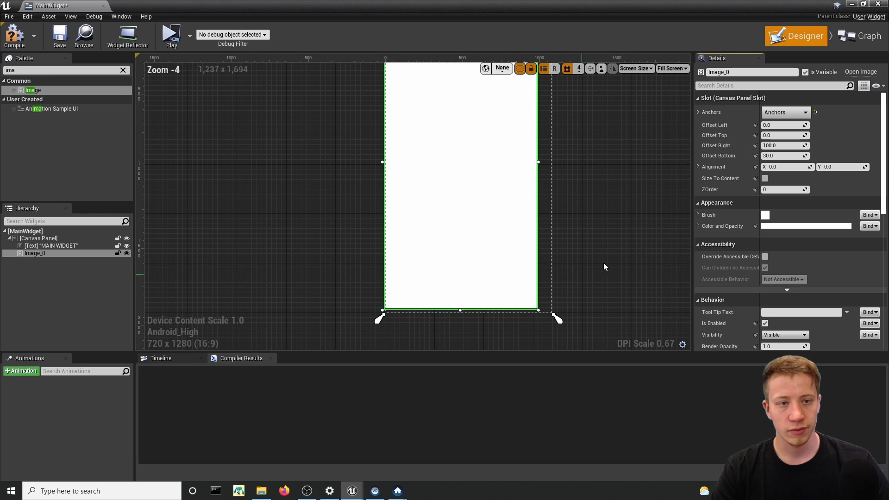
Set the image's right and bottom offsets to 0 so it fills the whole canvas.
{"action": "left_click", "coordinate": [783, 145]}
{"action": "type", "text": "0"}
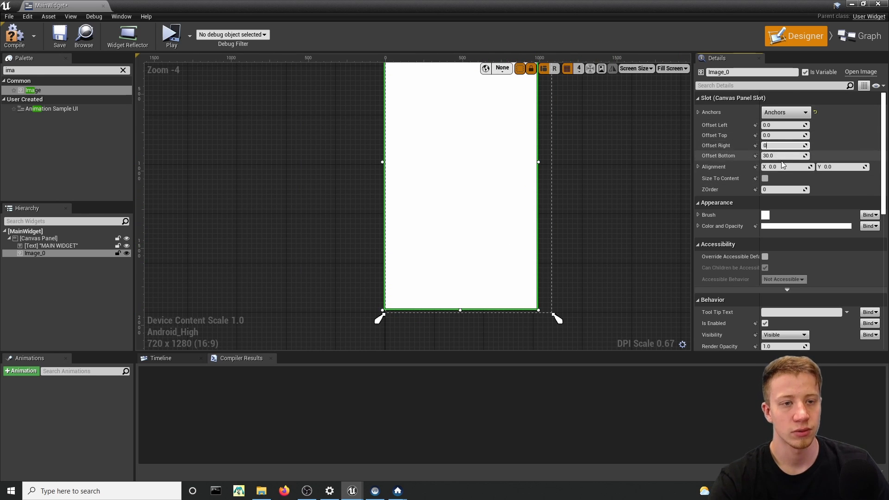
{"action": "key", "text": "Return"}
{"action": "left_click", "coordinate": [780, 157]}
{"action": "type", "text": "0"}
{"action": "key", "text": "Return"}
{"action": "left_click", "coordinate": [621, 196]}
Set the full-screen image's ZOrder to -1 to place it behind the text.
{"action": "left_click", "coordinate": [522, 174]}
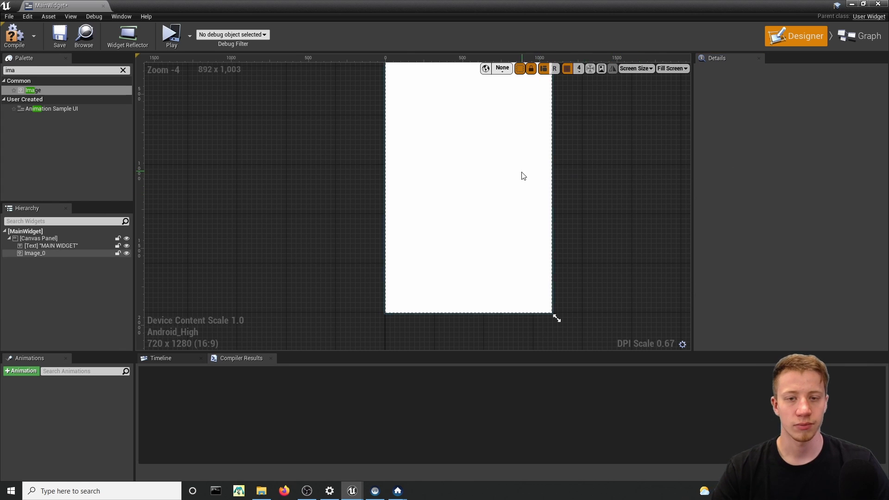
{"action": "scroll", "coordinate": [498, 169], "scroll_direction": "up", "scroll_amount": 3}
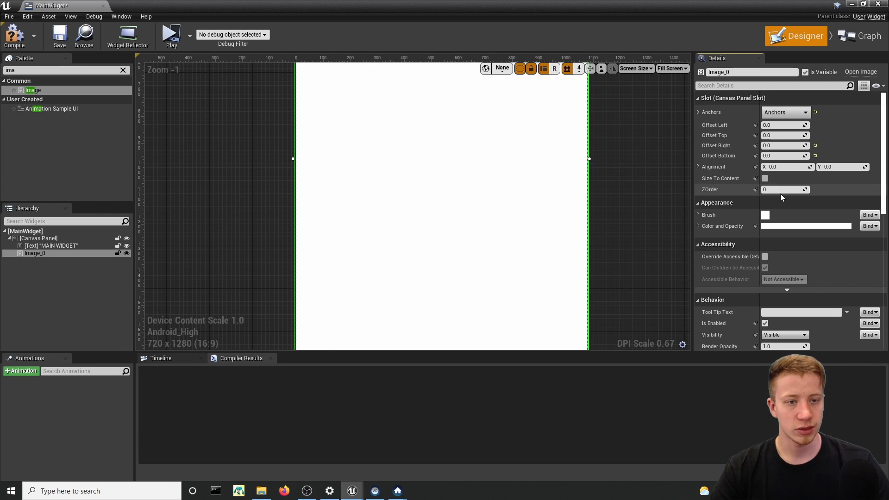
{"action": "left_click", "coordinate": [784, 189]}
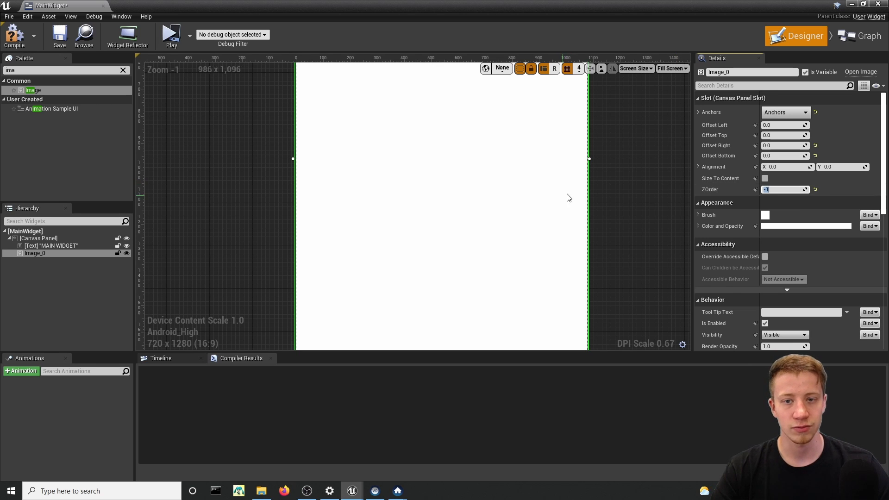
{"action": "left_click", "coordinate": [111, 338]}
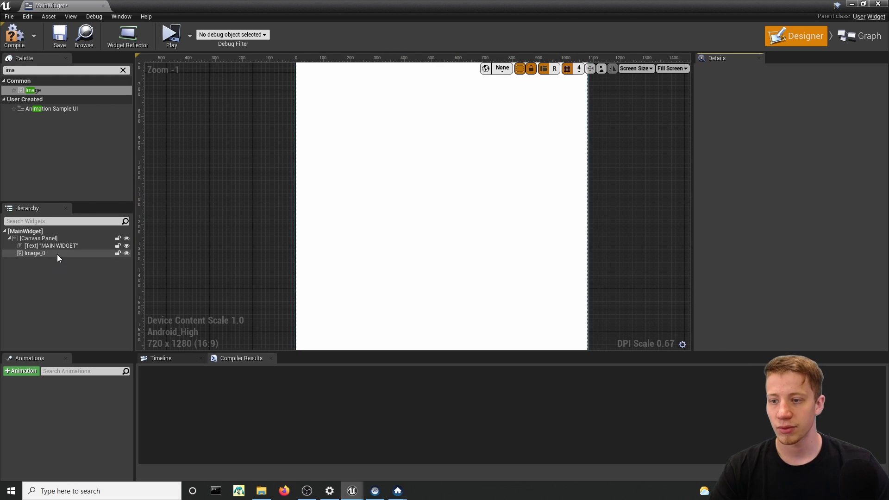
{"action": "left_click", "coordinate": [58, 254]}
{"action": "left_click", "coordinate": [59, 246]}
{"action": "left_click", "coordinate": [52, 264]}
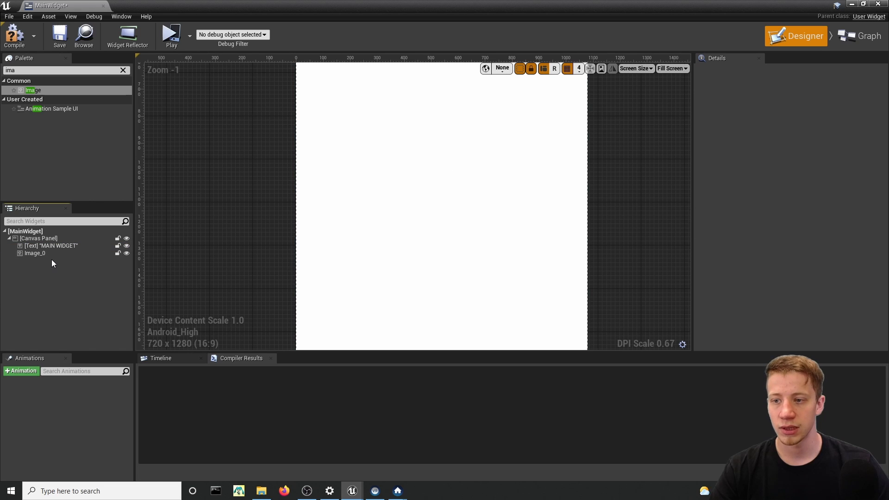
Tint the background image's brush a light purple.
{"action": "left_click", "coordinate": [60, 253]}
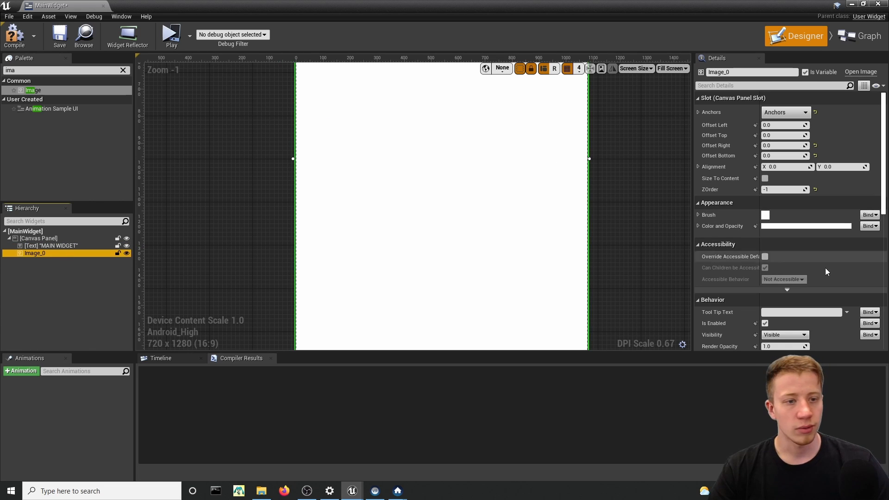
{"action": "left_click", "coordinate": [768, 213]}
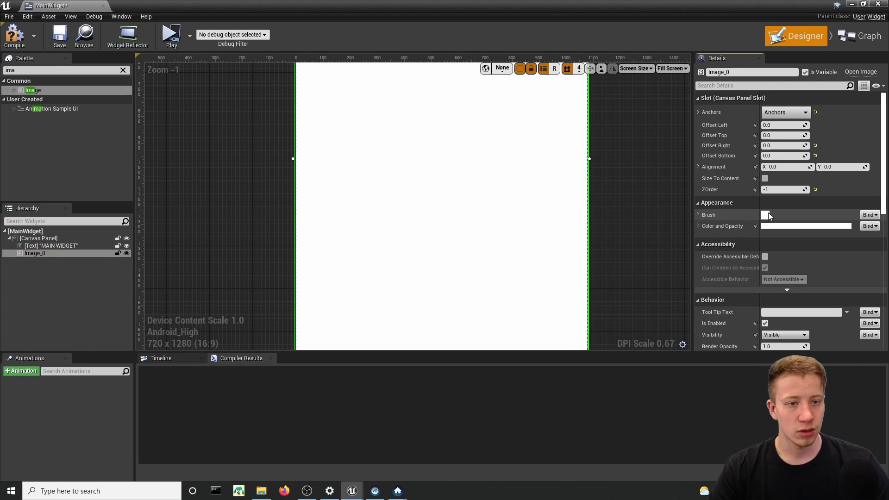
{"action": "left_click", "coordinate": [700, 215]}
{"action": "left_click", "coordinate": [784, 284]}
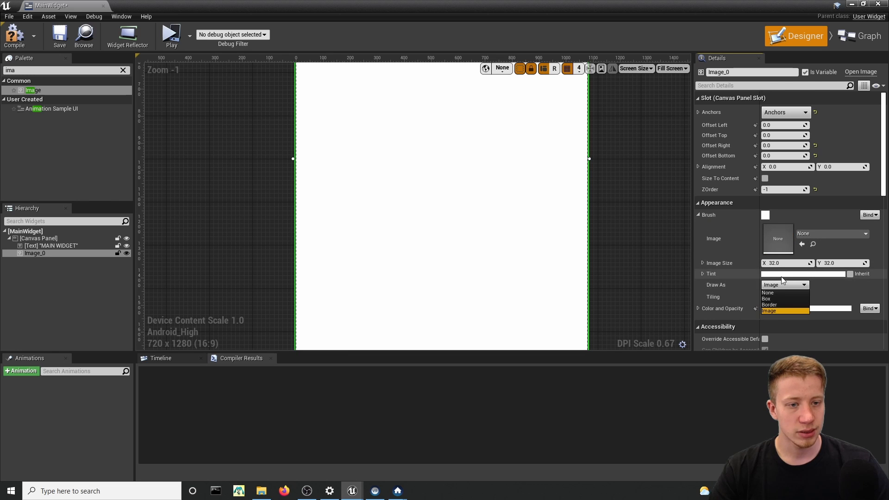
{"action": "left_click", "coordinate": [781, 277]}
{"action": "left_click_drag", "start_coordinate": [638, 316], "coordinate": [652, 326]}
{"action": "left_click", "coordinate": [719, 303]}
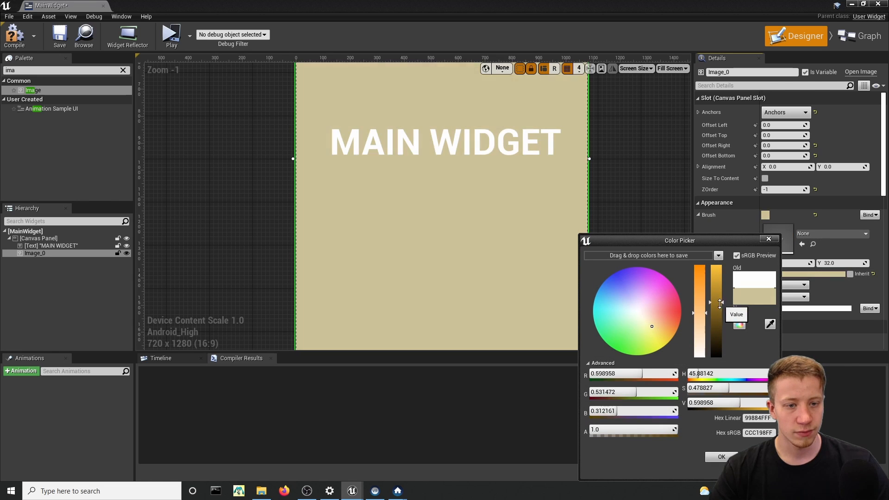
{"action": "left_click_drag", "start_coordinate": [720, 304], "coordinate": [723, 329]}
{"action": "left_click_drag", "start_coordinate": [638, 315], "coordinate": [647, 292]}
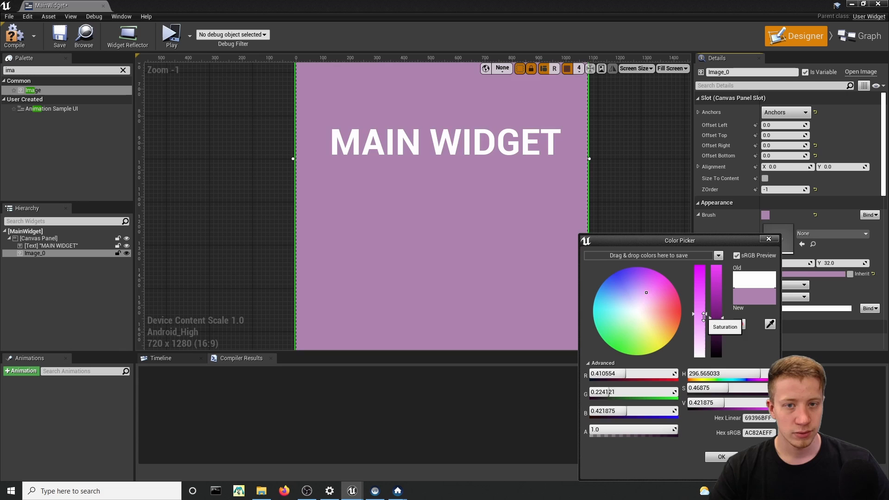
{"action": "left_click_drag", "start_coordinate": [699, 313], "coordinate": [720, 300]}
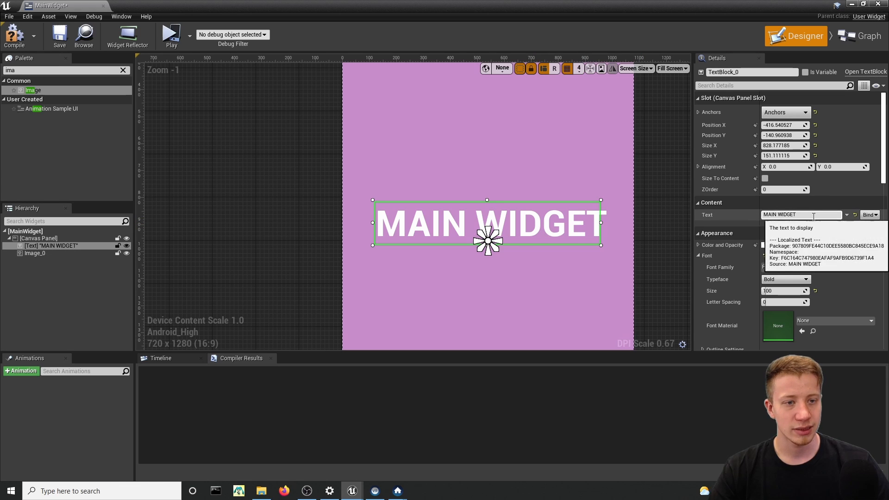
Change the MAIN WIDGET text to "Cookie the game".
{"action": "left_click", "coordinate": [801, 214]}
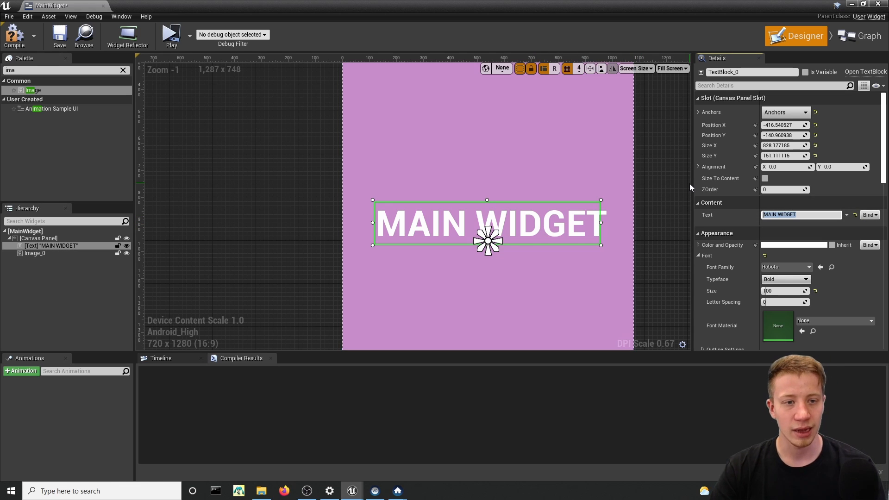
{"action": "type", "text": "Coo"}
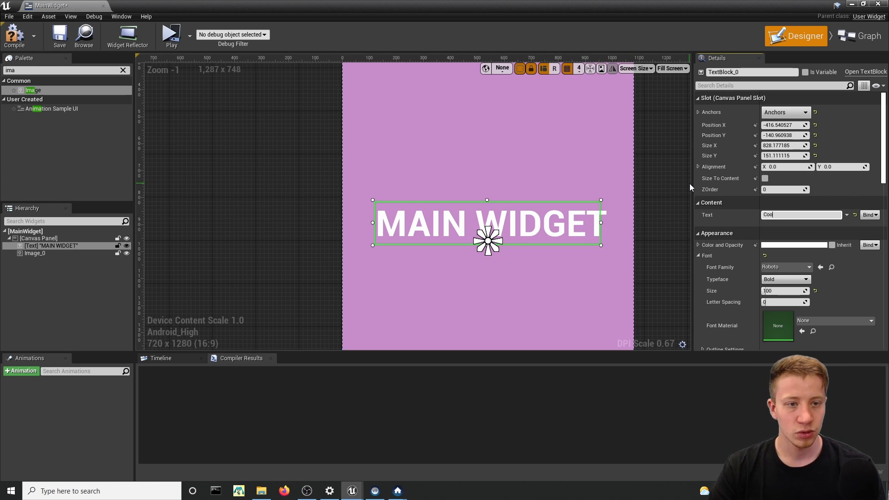
{"action": "type", "text": "kie the G"}
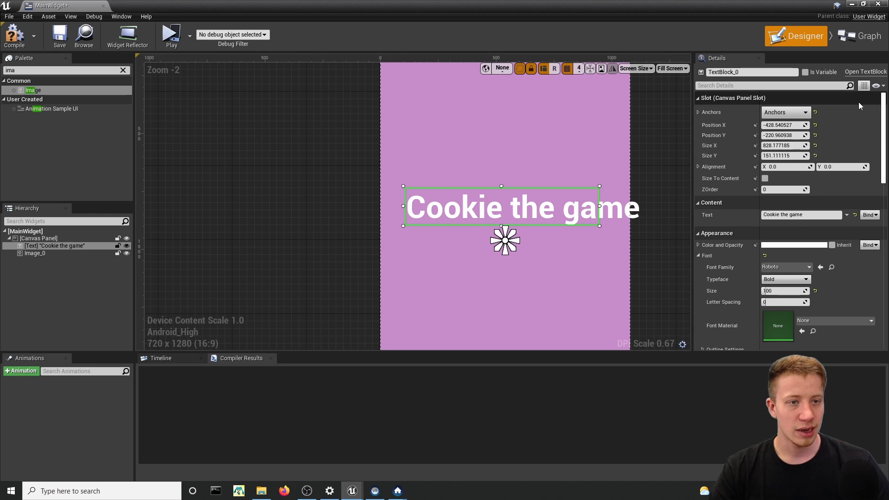
Anchor the title text to the canvas's top centre and move it up to the upper edge of the purple background.
{"action": "left_click", "coordinate": [781, 116]}
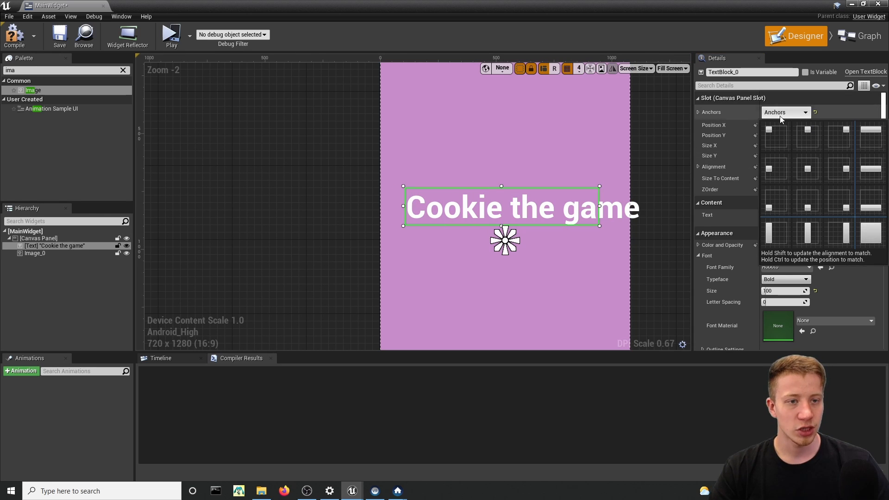
{"action": "left_click", "coordinate": [811, 142]}
{"action": "scroll", "coordinate": [526, 132], "scroll_direction": "down", "scroll_amount": 1}
{"action": "scroll", "coordinate": [525, 135], "scroll_direction": "down", "scroll_amount": 2}
{"action": "left_click_drag", "start_coordinate": [469, 268], "coordinate": [467, 194]}
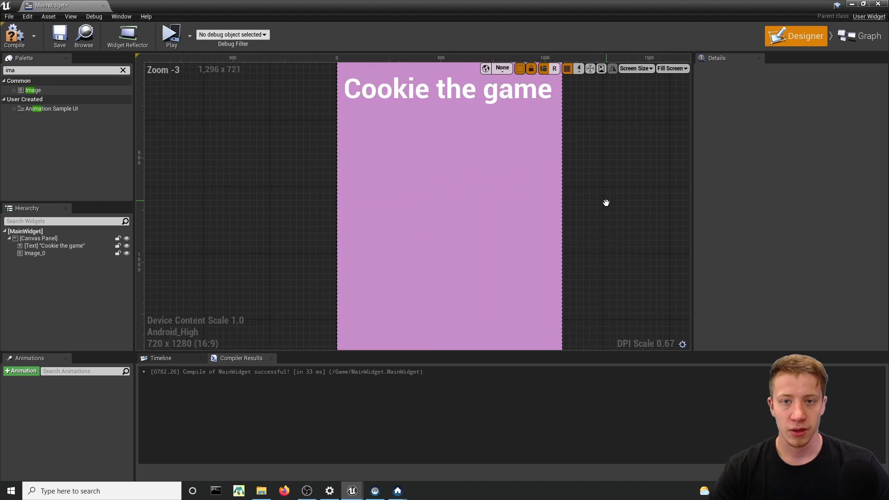
Find the Text widget in the palette and add one to the canvas below the title.
{"action": "right_click_drag", "start_coordinate": [606, 202], "coordinate": [576, 170]}
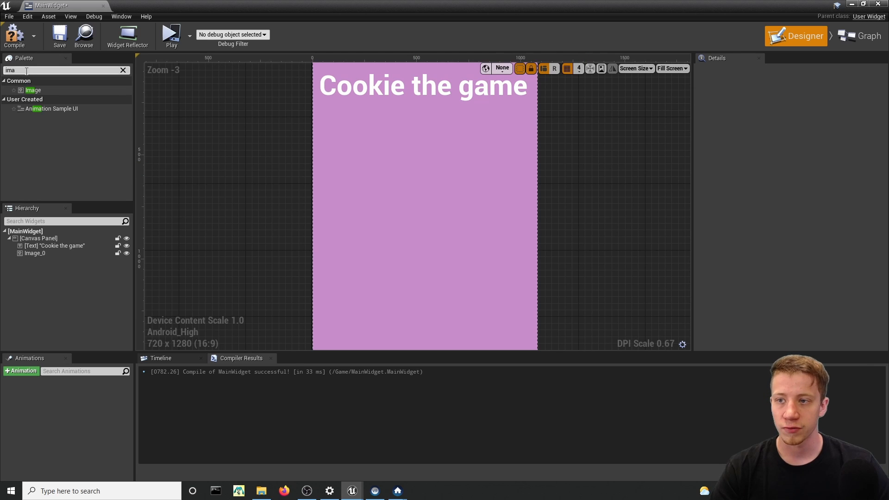
{"action": "key", "text": "BackSpace"}
{"action": "key", "text": "BackSpace"}
{"action": "key", "text": "BackSpace"}
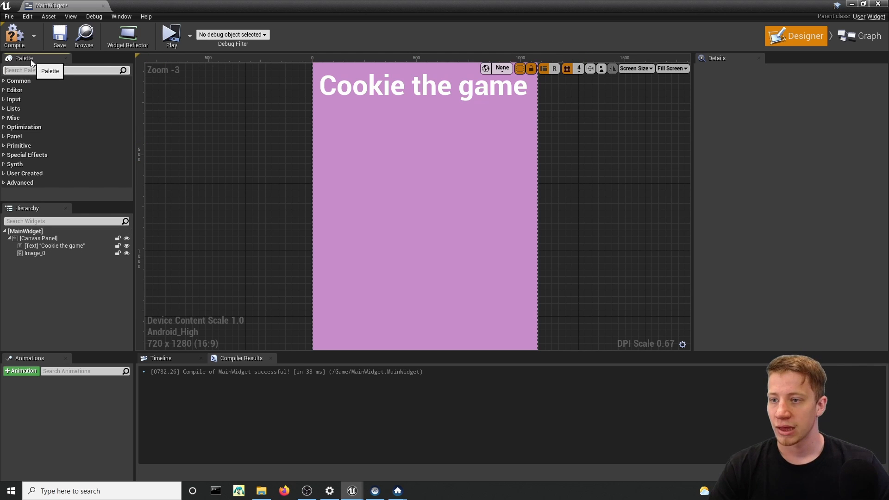
{"action": "type", "text": "text"}
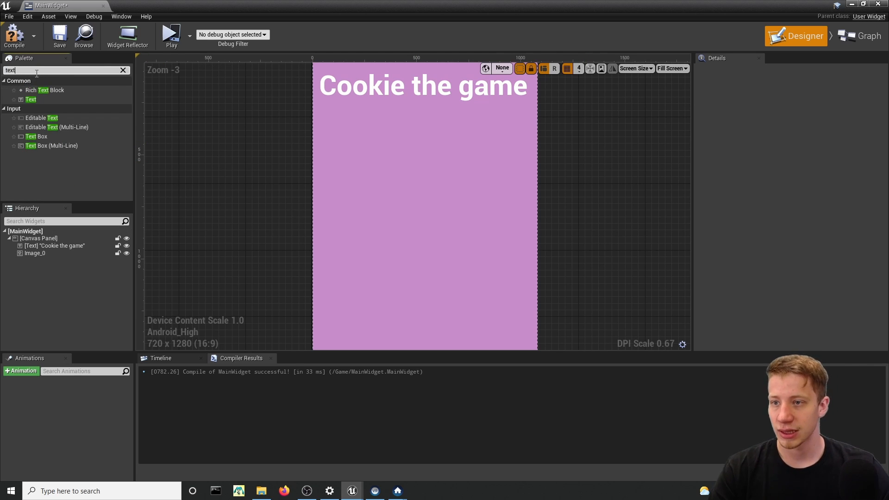
{"action": "left_click_drag", "start_coordinate": [52, 97], "coordinate": [431, 158]}
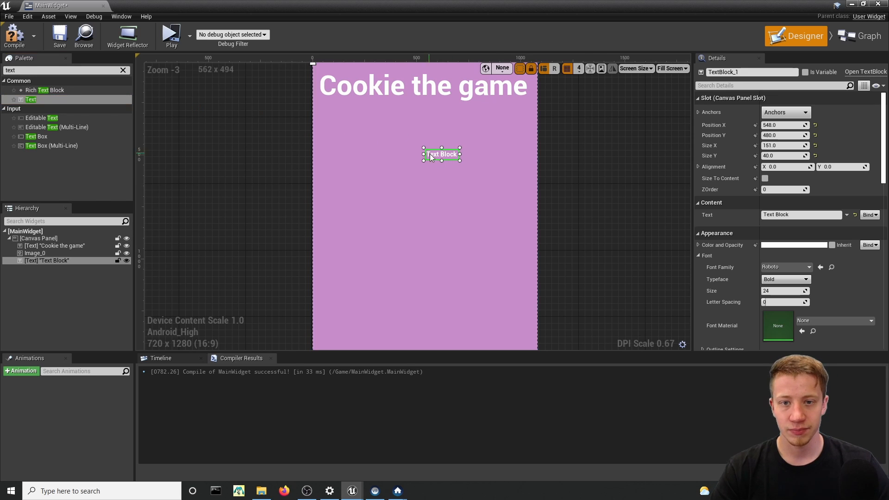
Set the new text block's font size to 30.
{"action": "left_click", "coordinate": [777, 290]}
{"action": "type", "text": "3"}
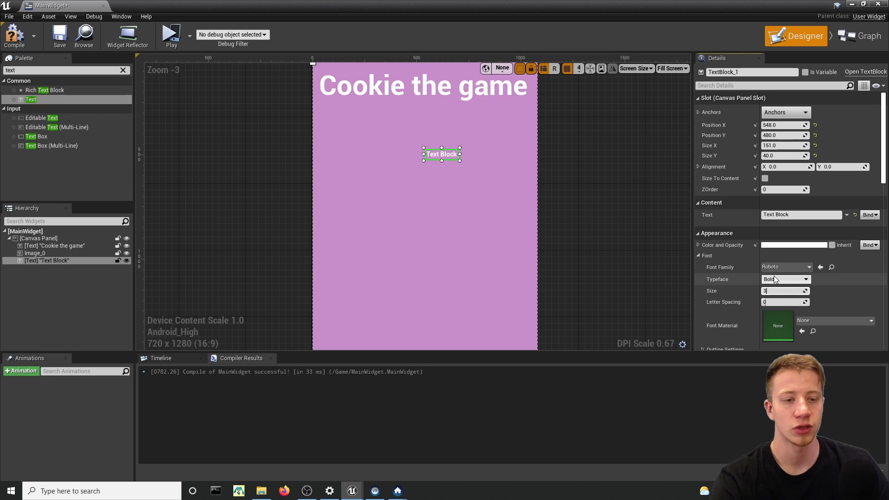
{"action": "type", "text": "0"}
{"action": "left_click", "coordinate": [778, 101]}
{"action": "left_click", "coordinate": [790, 103]}
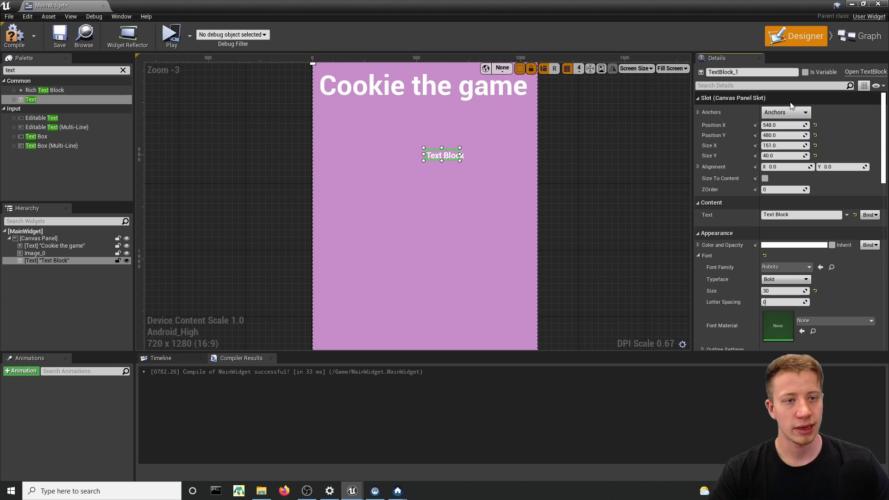
Anchor the new text block to the top centre and move it to roughly the middle beneath the title.
{"action": "left_click", "coordinate": [788, 112]}
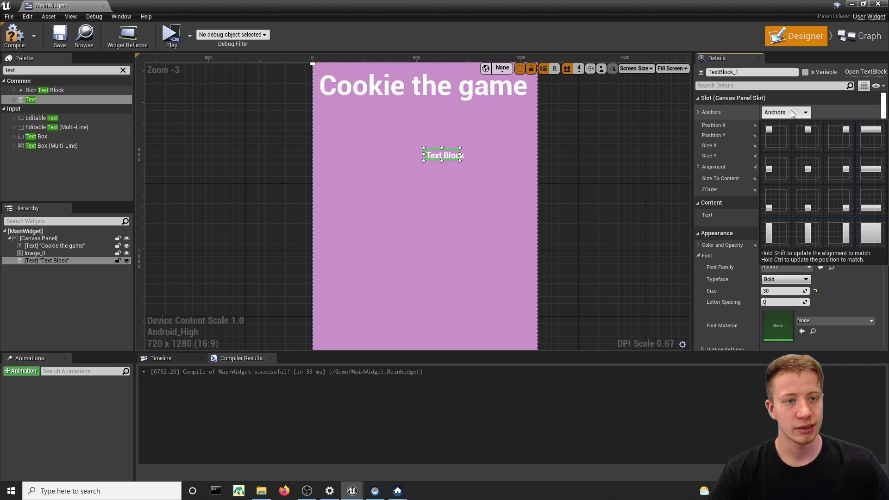
{"action": "left_click", "coordinate": [815, 134]}
{"action": "left_click_drag", "start_coordinate": [449, 157], "coordinate": [433, 134]}
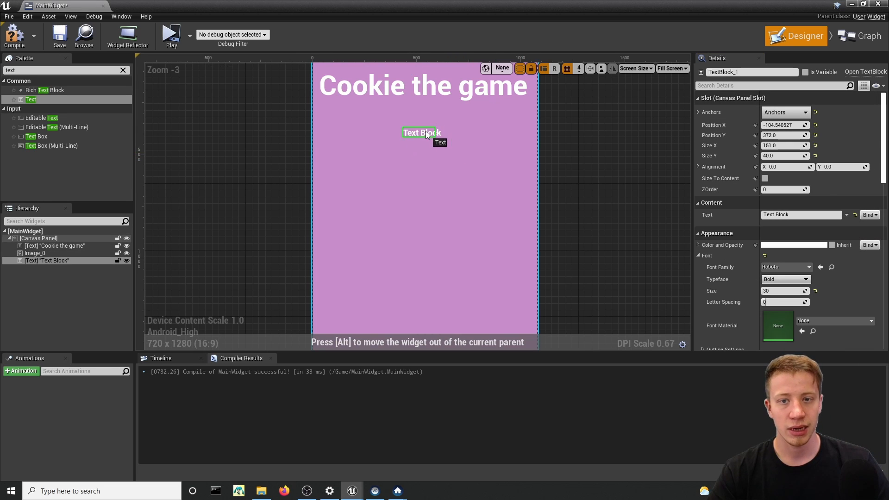
Create a binding for the new text block's content and space out the entry and return nodes of its function.
{"action": "left_click_drag", "start_coordinate": [796, 214], "coordinate": [728, 208]}
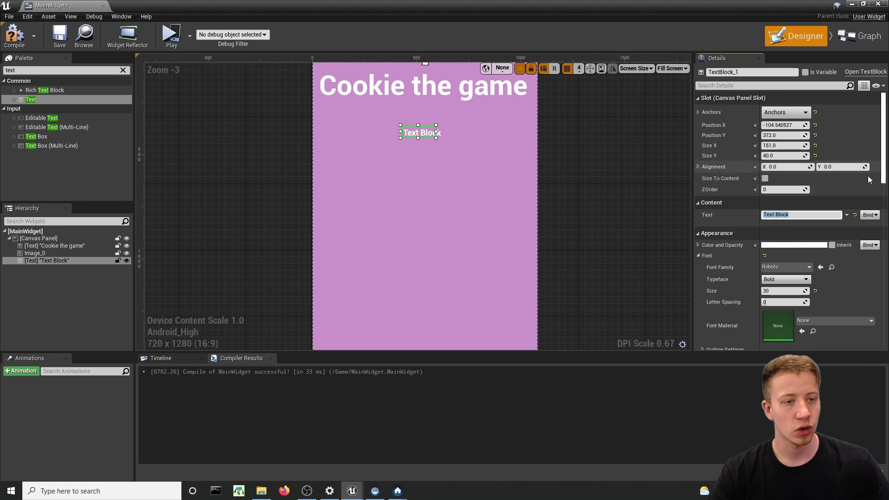
{"action": "left_click", "coordinate": [868, 215]}
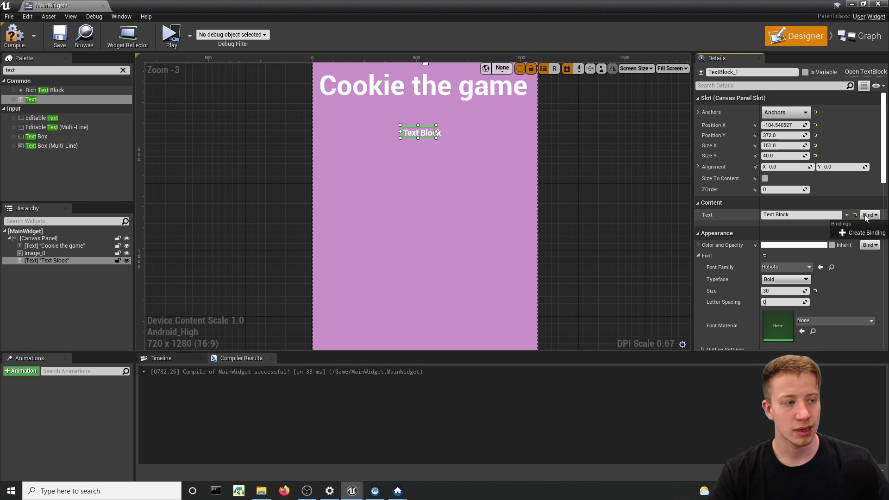
{"action": "left_click", "coordinate": [866, 232]}
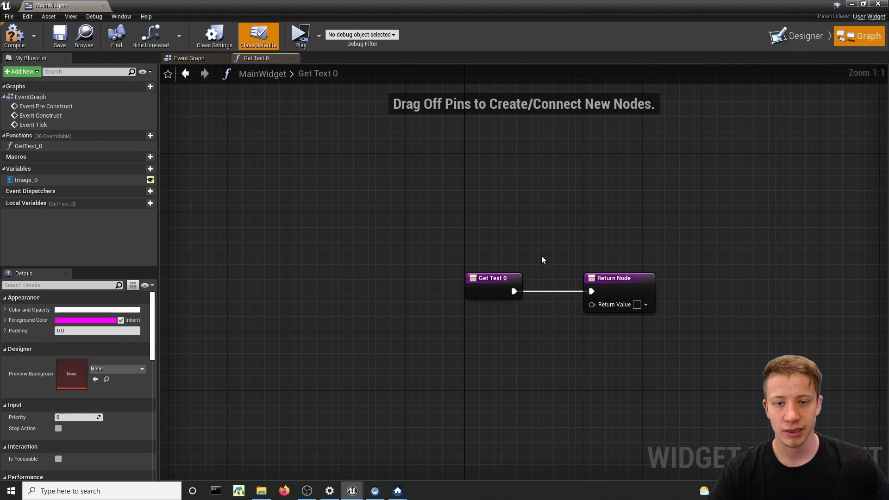
{"action": "left_click_drag", "start_coordinate": [481, 282], "coordinate": [420, 265]}
{"action": "right_click_drag", "start_coordinate": [510, 316], "coordinate": [387, 260]}
{"action": "left_click", "coordinate": [343, 305]}
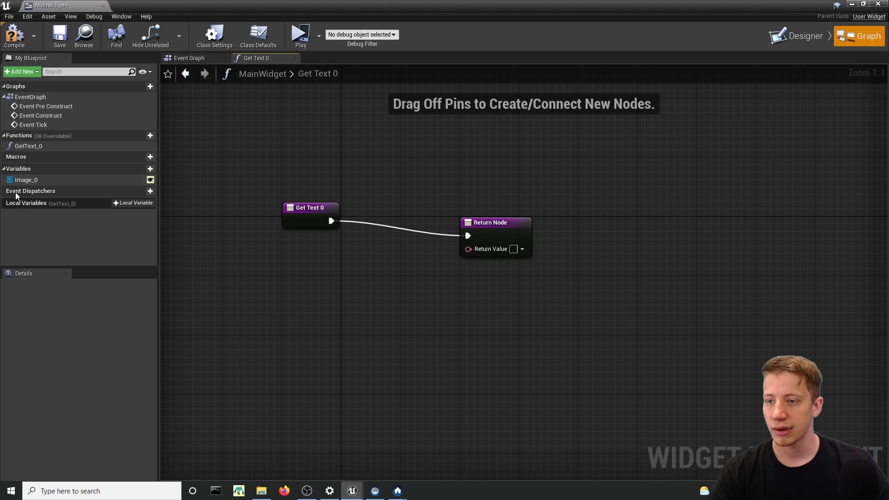
Add a Float variable named Cookies to the widget blueprint.
{"action": "left_click", "coordinate": [138, 170]}
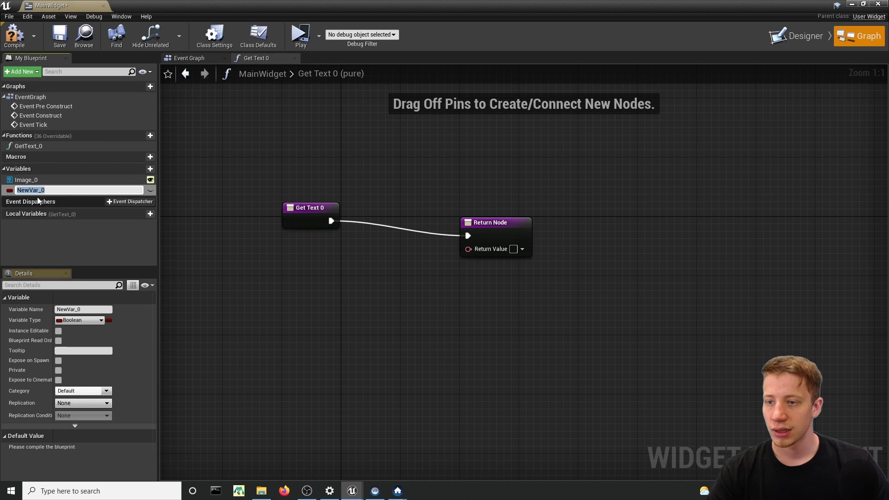
{"action": "key", "text": "BackSpace"}
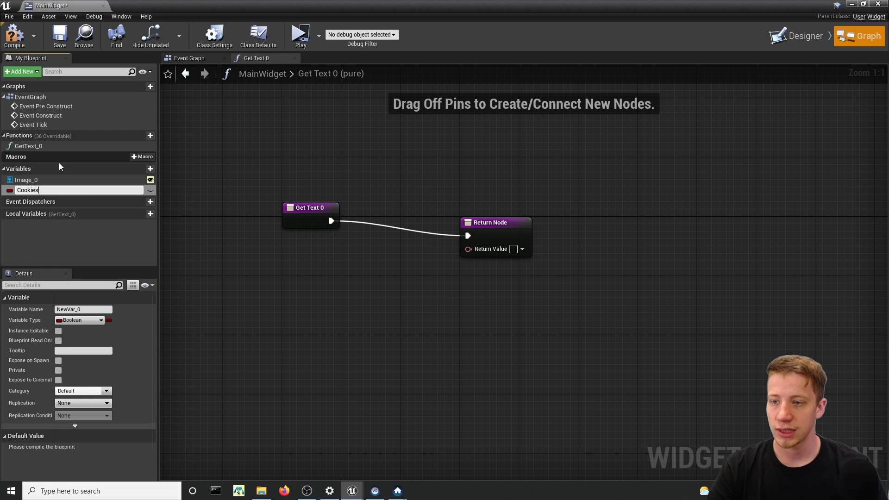
{"action": "key", "text": "Return"}
{"action": "left_click", "coordinate": [85, 321]}
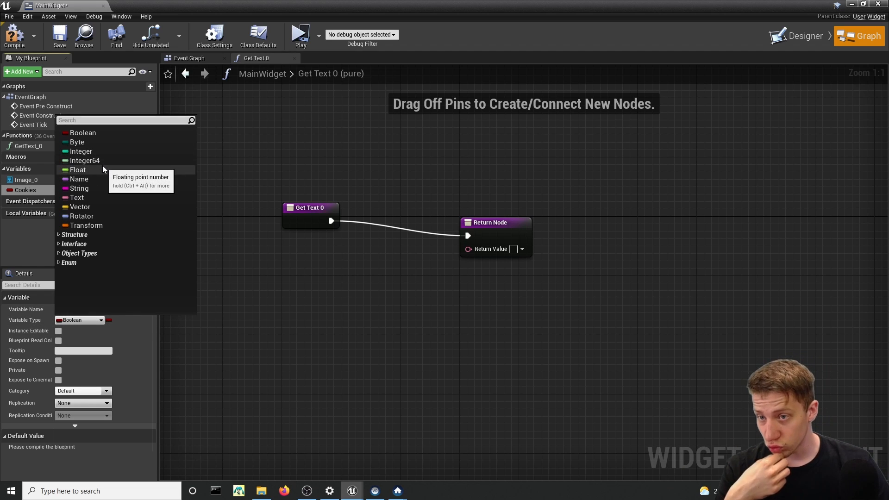
{"action": "left_click", "coordinate": [78, 170]}
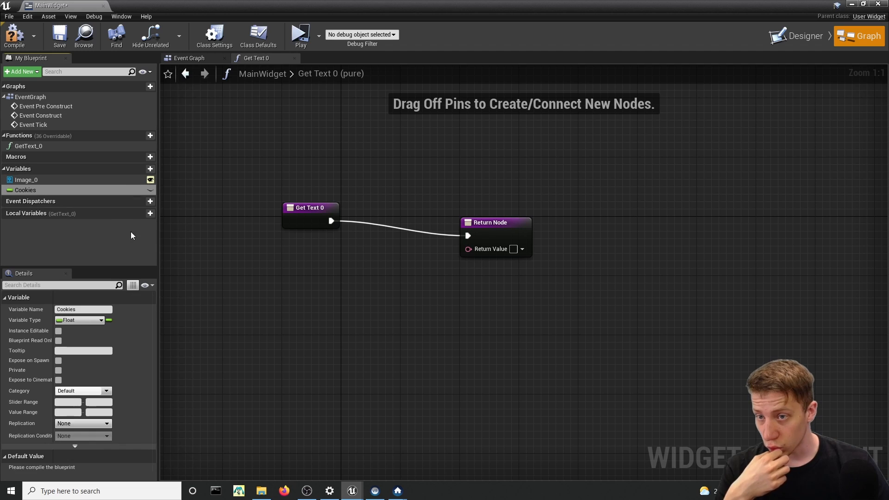
Connect the Cookies variable to the binding function's return value through a float-to-text conversion.
{"action": "left_click", "coordinate": [75, 190]}
{"action": "left_click_drag", "start_coordinate": [495, 248], "coordinate": [469, 249]}
{"action": "left_click", "coordinate": [329, 282]}
Return to the widget design and set the counter text block's placeholder content to 0.
{"action": "left_click", "coordinate": [195, 58]}
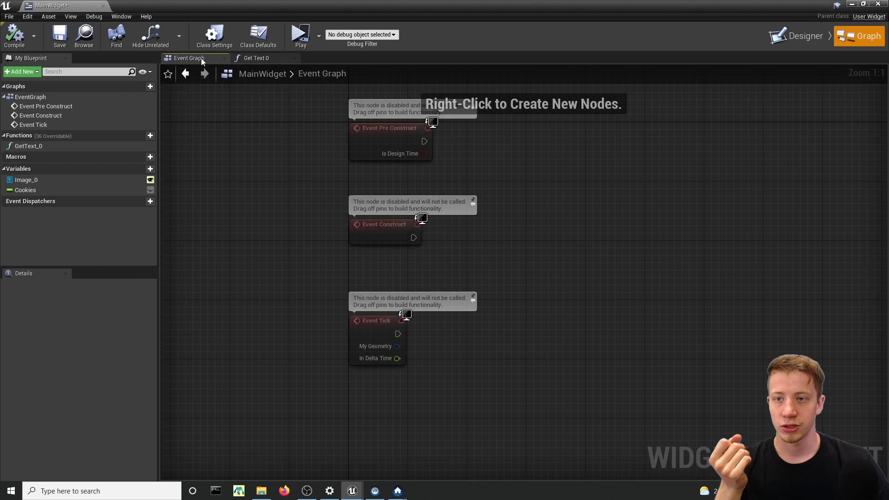
{"action": "left_click", "coordinate": [806, 37]}
{"action": "scroll", "coordinate": [407, 122], "scroll_direction": "up", "scroll_amount": 4}
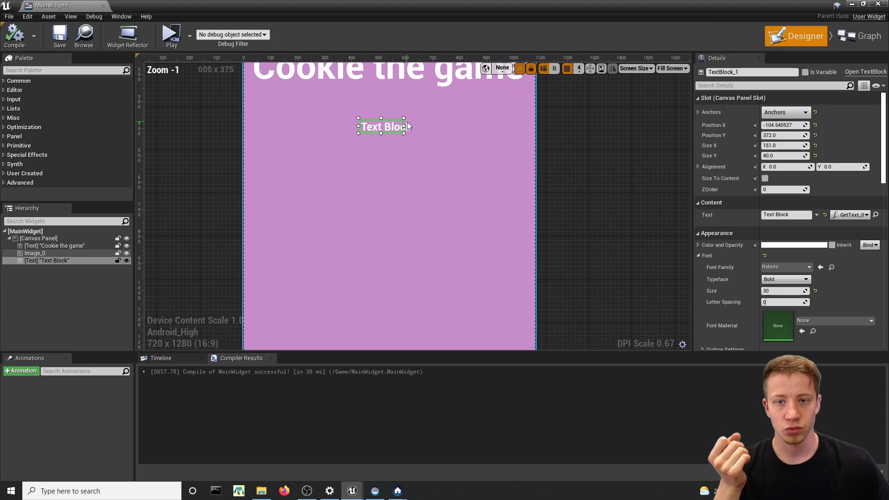
{"action": "left_click", "coordinate": [782, 215]}
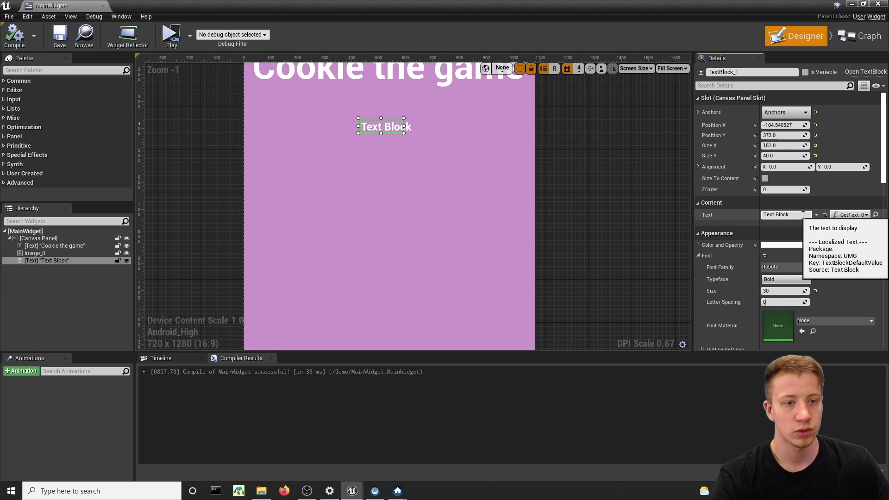
{"action": "type", "text": "0"}
{"action": "key", "text": "Return"}
{"action": "left_click", "coordinate": [514, 129]}
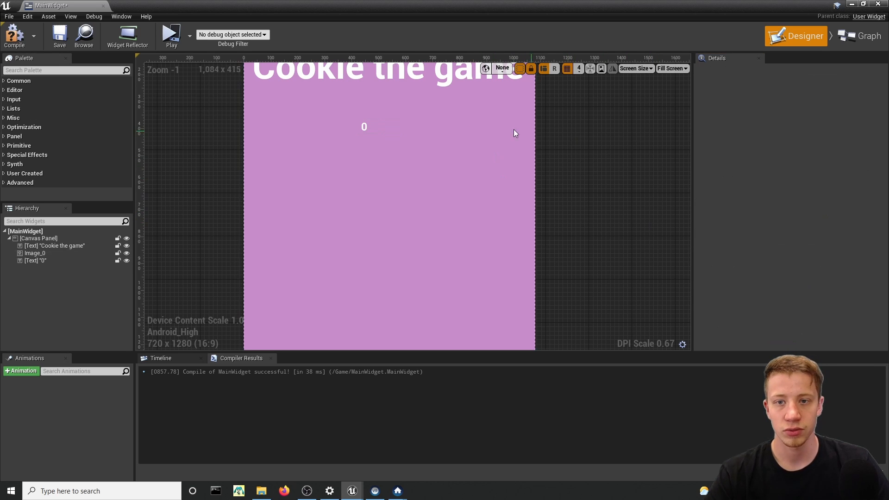
Set the counter text block's font size to 50.
{"action": "left_click", "coordinate": [360, 128]}
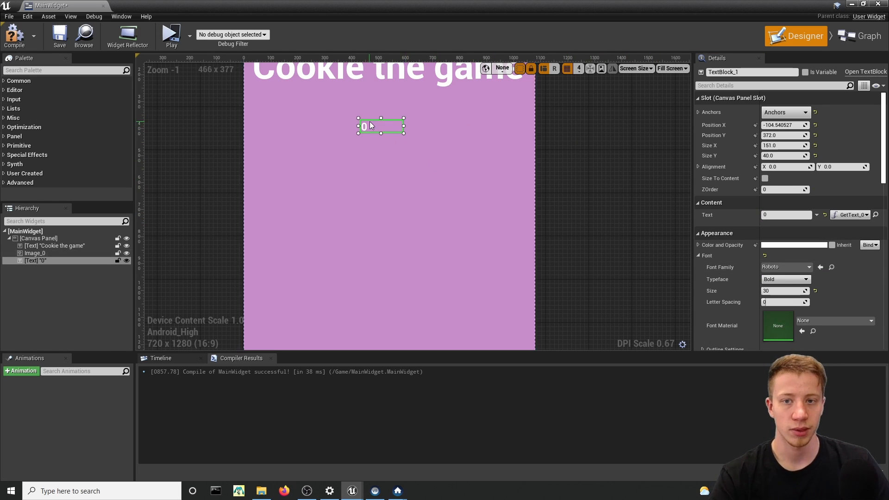
{"action": "left_click", "coordinate": [783, 291]}
{"action": "type", "text": "50"}
{"action": "key", "text": "Return"}
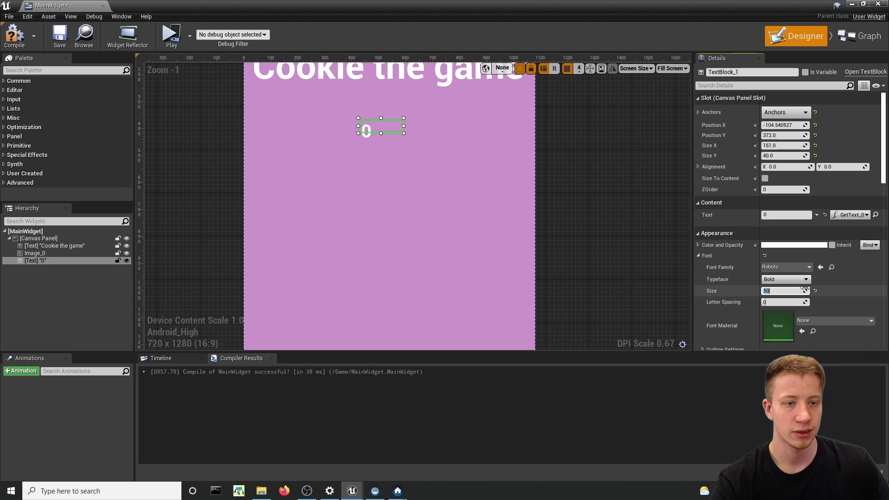
Change the counter's font family to RobotoTiny and centre the number horizontally beneath the title.
{"action": "left_click", "coordinate": [798, 268]}
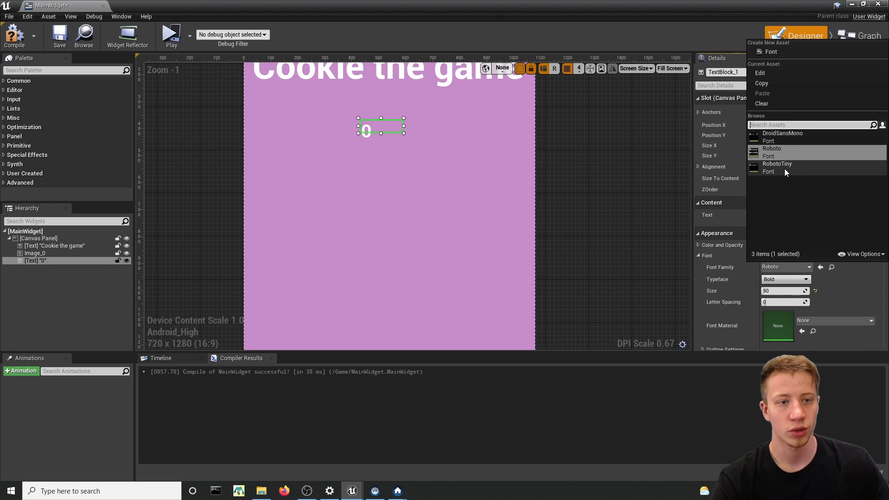
{"action": "left_click", "coordinate": [780, 135]}
{"action": "left_click", "coordinate": [786, 267]}
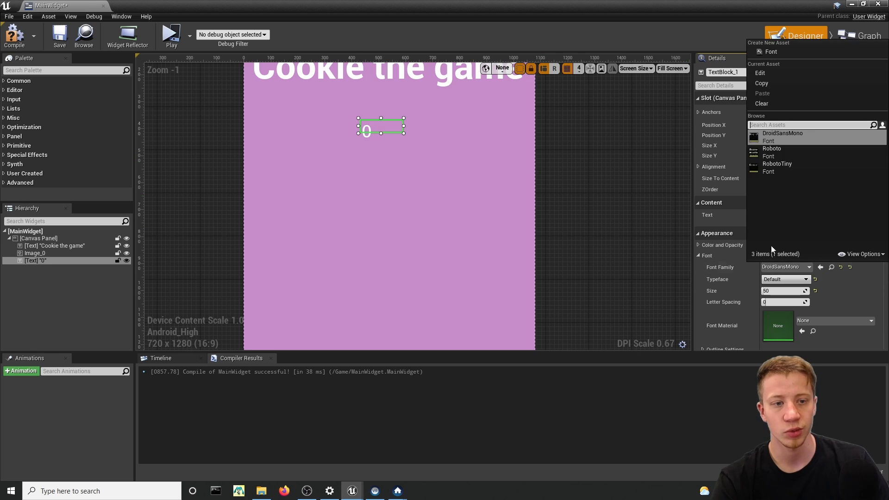
{"action": "left_click", "coordinate": [784, 163]}
{"action": "mouse_move", "coordinate": [365, 132]}
{"action": "left_mouse_down"}
{"action": "mouse_move", "coordinate": [389, 121]}
{"action": "mouse_move", "coordinate": [362, 129]}
{"action": "left_mouse_up"}
{"action": "key", "text": "ctrl+z"}
{"action": "scroll", "coordinate": [537, 196], "scroll_direction": "down", "scroll_amount": 3}
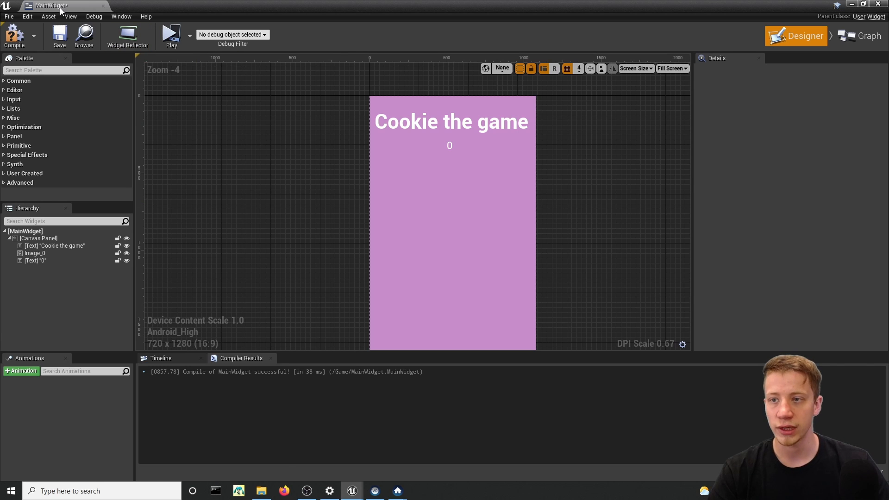
Compile the widget and place a button in the middle of the canvas below the counter.
{"action": "left_click", "coordinate": [5, 40]}
{"action": "left_click", "coordinate": [18, 81]}
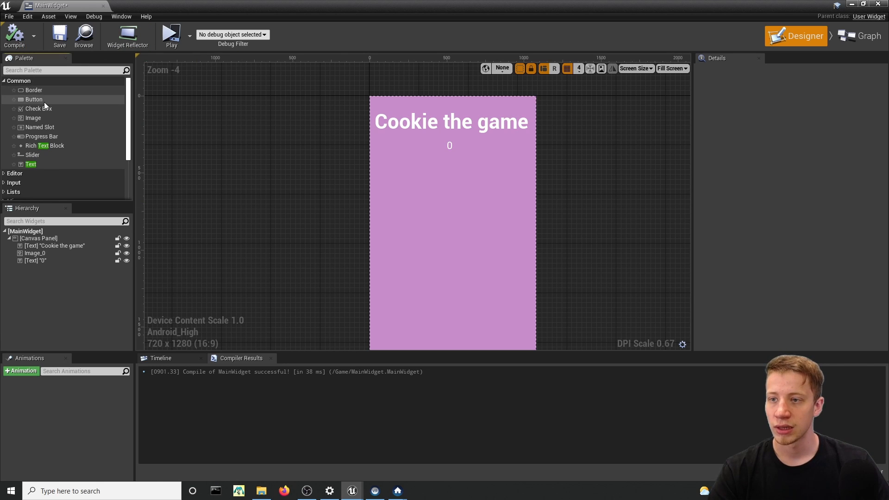
{"action": "left_click_drag", "start_coordinate": [44, 100], "coordinate": [453, 224]}
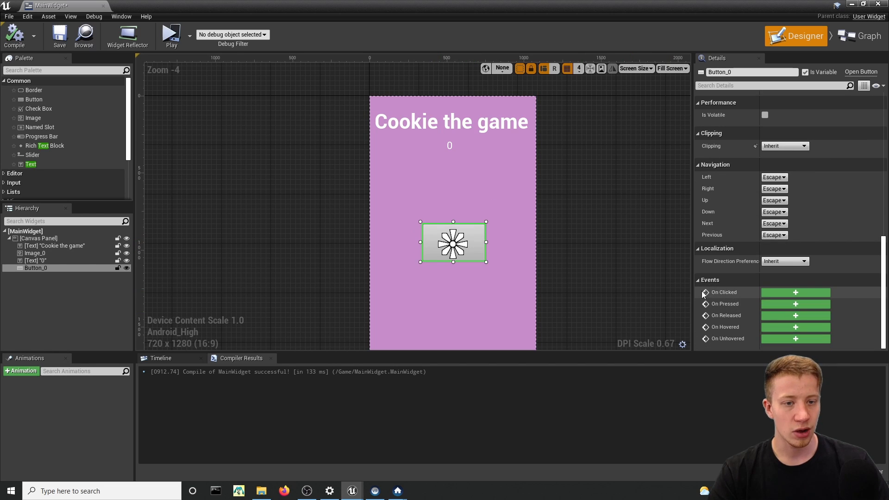
Add an On Clicked event for the button and have it increment the Cookies variable with a ++ node.
{"action": "left_click", "coordinate": [795, 294]}
{"action": "left_click_drag", "start_coordinate": [25, 209], "coordinate": [508, 254]}
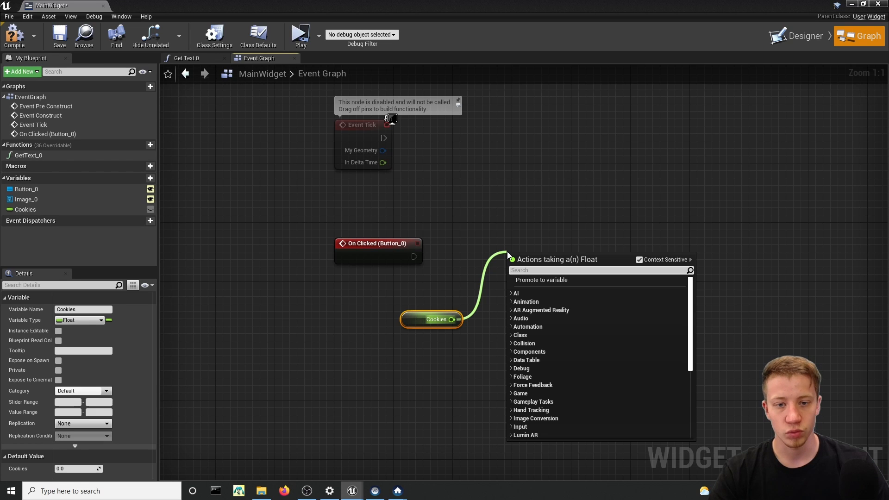
{"action": "type", "text": "++"}
{"action": "key", "text": "Return"}
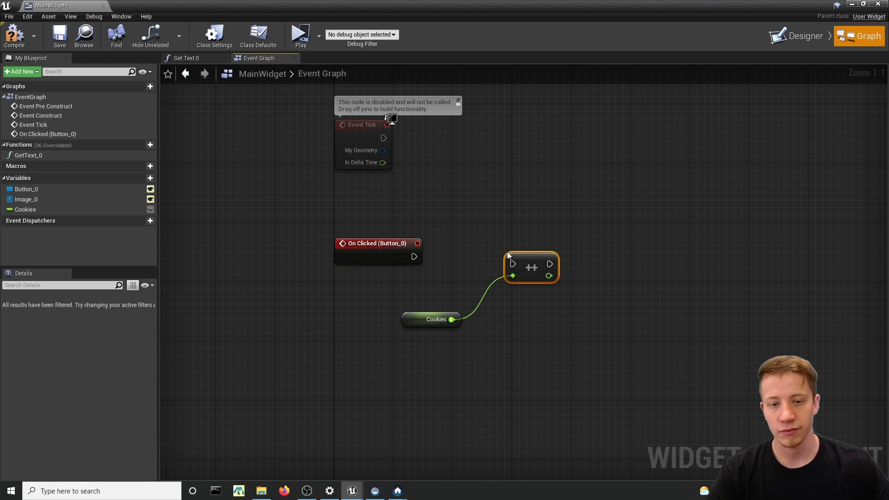
{"action": "left_click_drag", "start_coordinate": [513, 264], "coordinate": [413, 260]}
{"action": "left_click_drag", "start_coordinate": [455, 320], "coordinate": [522, 334]}
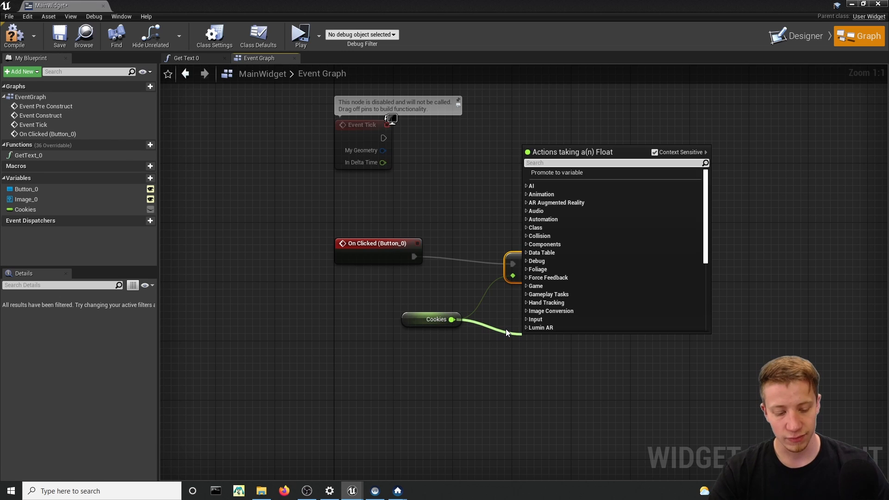
{"action": "type", "text": "+"}
{"action": "key", "text": "Return"}
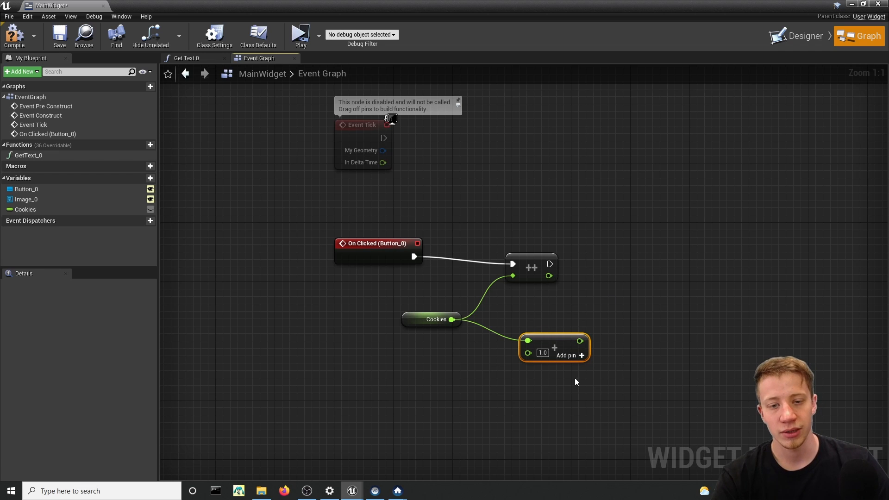
{"action": "key", "text": "Delete"}
Compile the widget blueprint, return to its design view and close its editor.
{"action": "left_click", "coordinate": [15, 36]}
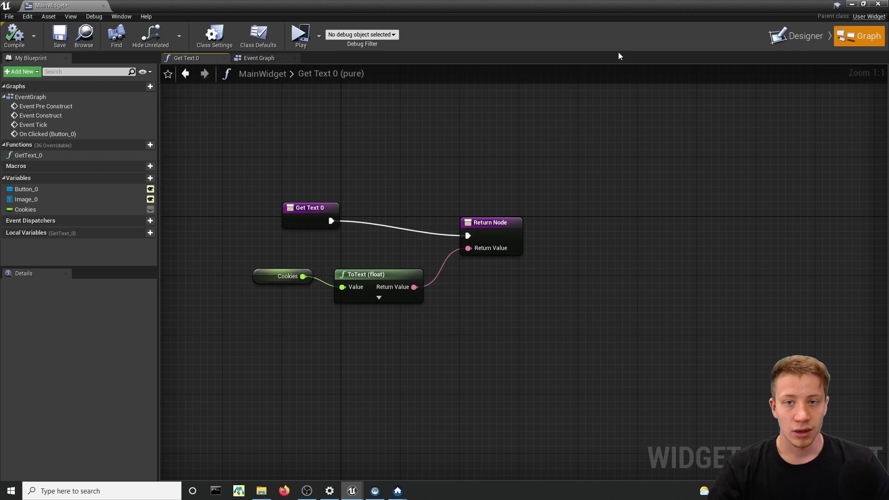
{"action": "left_click", "coordinate": [797, 36]}
{"action": "left_click", "coordinate": [878, 4]}
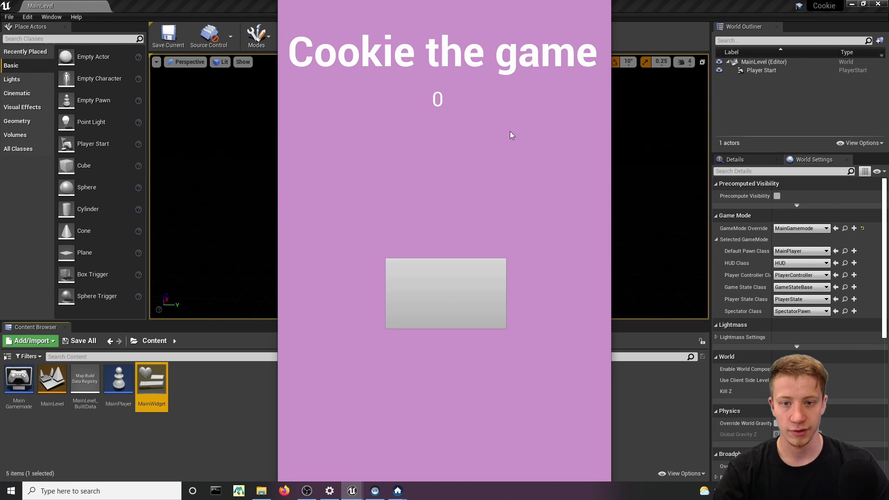
Test the running game by activating the grey button repeatedly and watching the cookie counter.
{"action": "left_click", "coordinate": [438, 290]}
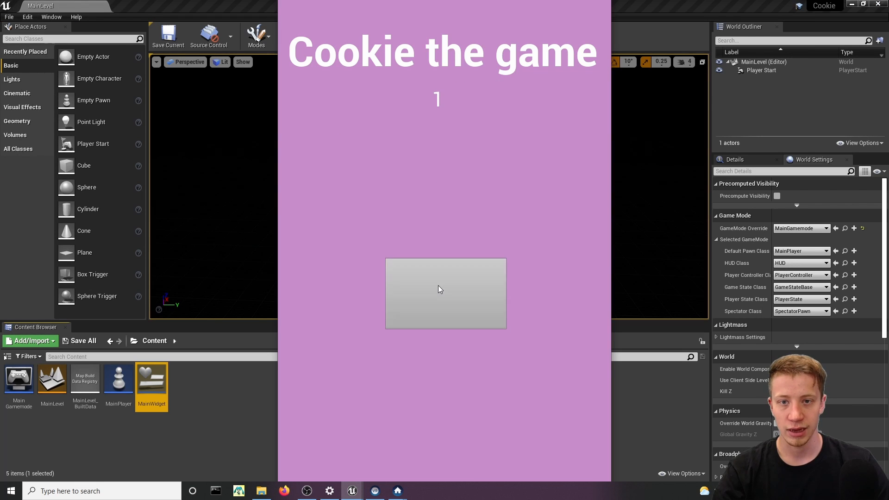
{"action": "double_click", "coordinate": [438, 289]}
{"action": "double_click", "coordinate": [439, 286]}
{"action": "triple_click", "coordinate": [438, 287]}
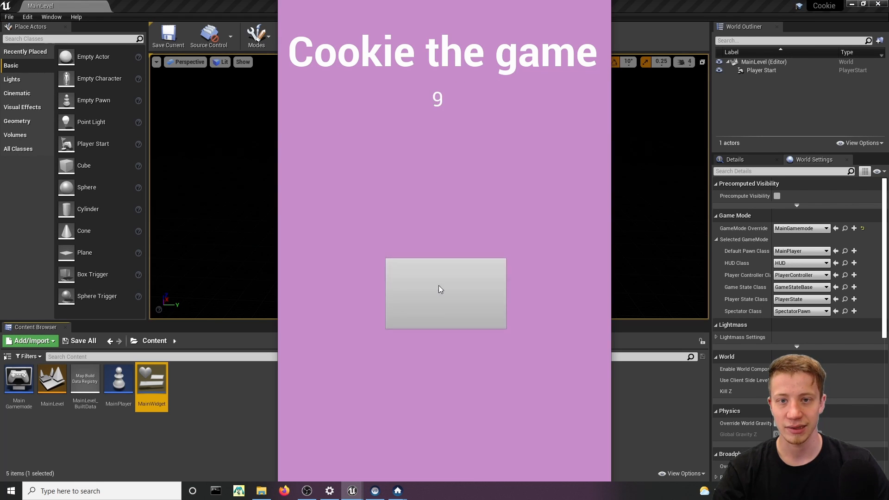
{"action": "double_click", "coordinate": [439, 287]}
{"action": "triple_click", "coordinate": [439, 286]}
{"action": "double_click", "coordinate": [440, 287]}
{"action": "triple_click", "coordinate": [441, 287]}
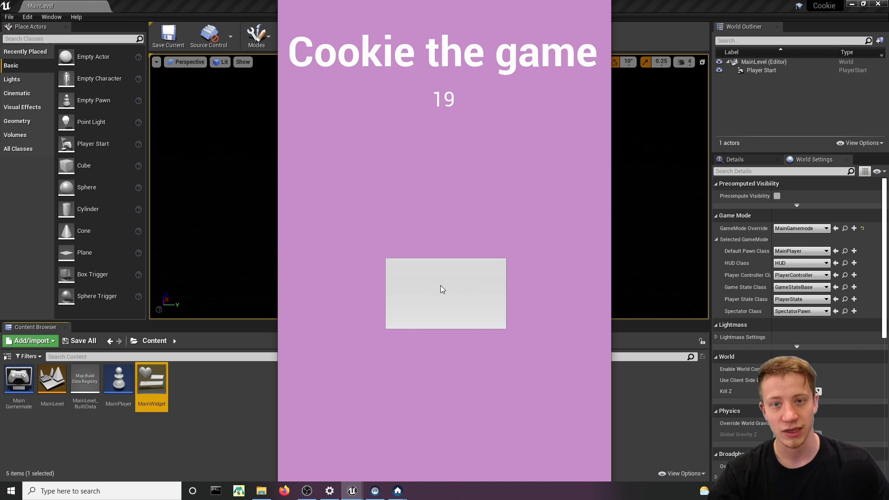
{"action": "double_click", "coordinate": [441, 286]}
{"action": "double_click", "coordinate": [442, 285]}
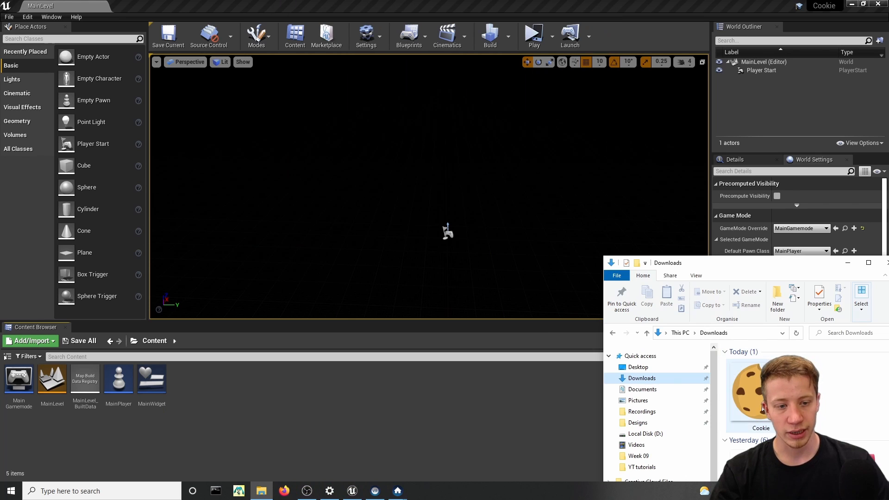
Import the Cookie image from the Downloads folder into the project's Content folder and preview the texture.
{"action": "left_click_drag", "start_coordinate": [750, 408], "coordinate": [357, 433]}
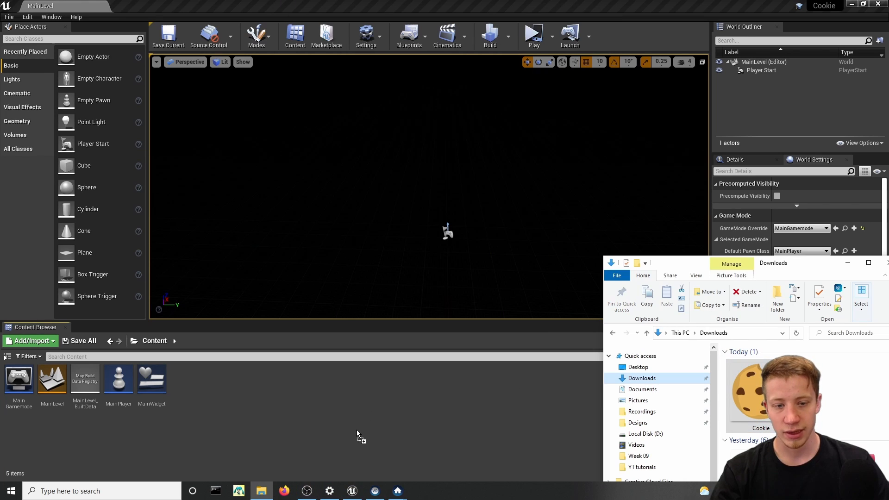
{"action": "left_click", "coordinate": [260, 428]}
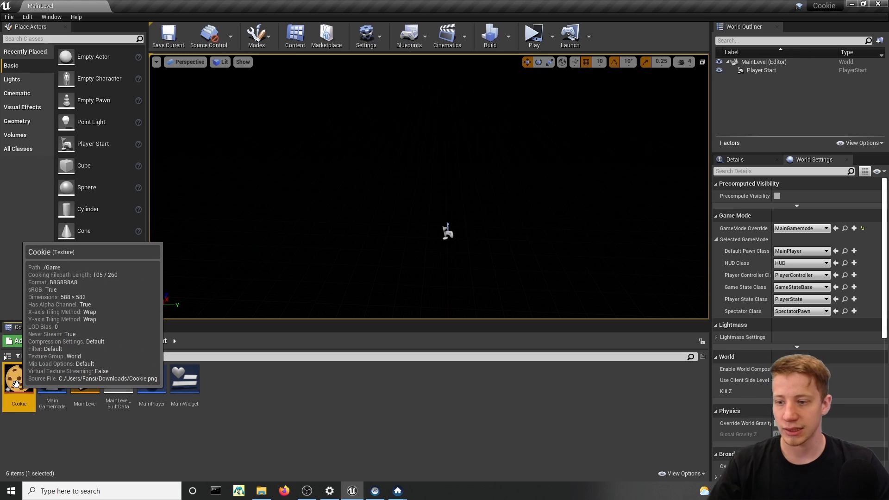
{"action": "double_click", "coordinate": [19, 381]}
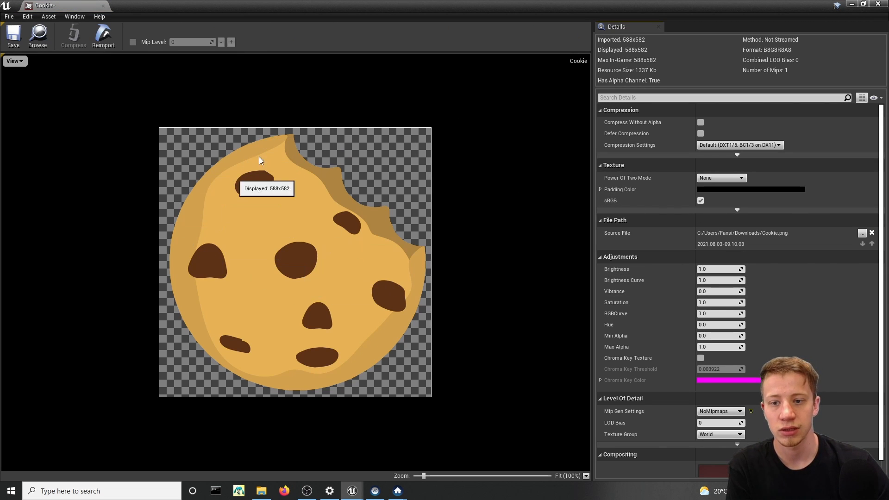
{"action": "double_click", "coordinate": [638, 10]}
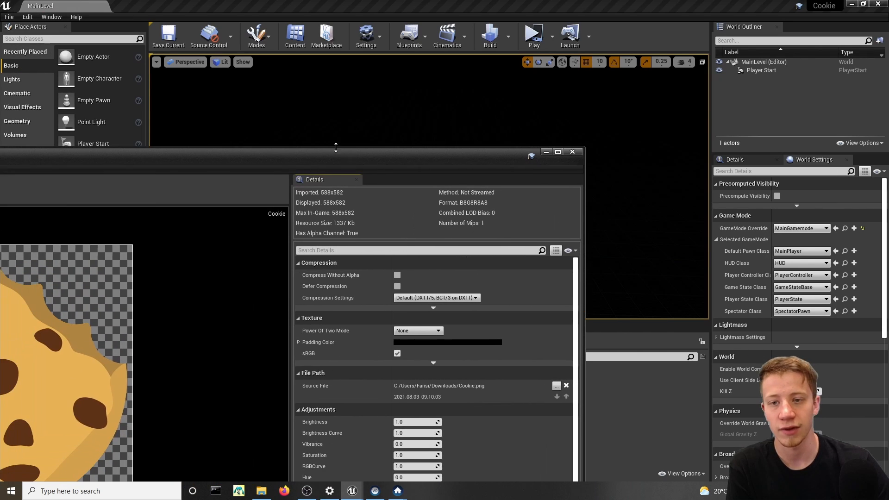
{"action": "left_click", "coordinate": [573, 153]}
Reopen MainWidget and assign the Cookie texture as the image of the button's Normal style.
{"action": "double_click", "coordinate": [152, 380]}
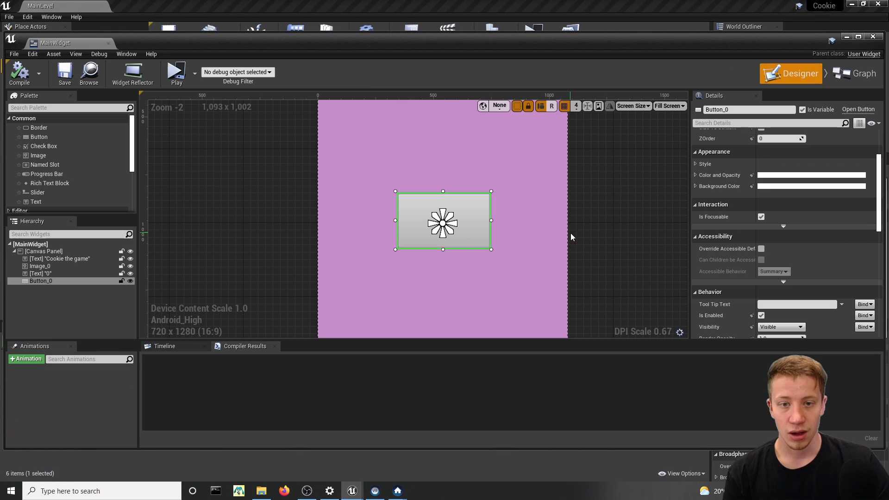
{"action": "left_click", "coordinate": [695, 164]}
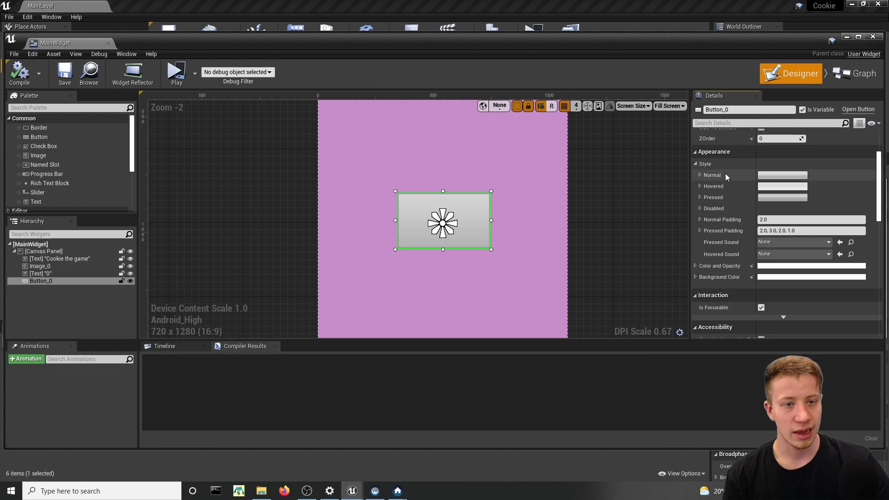
{"action": "left_click", "coordinate": [700, 176]}
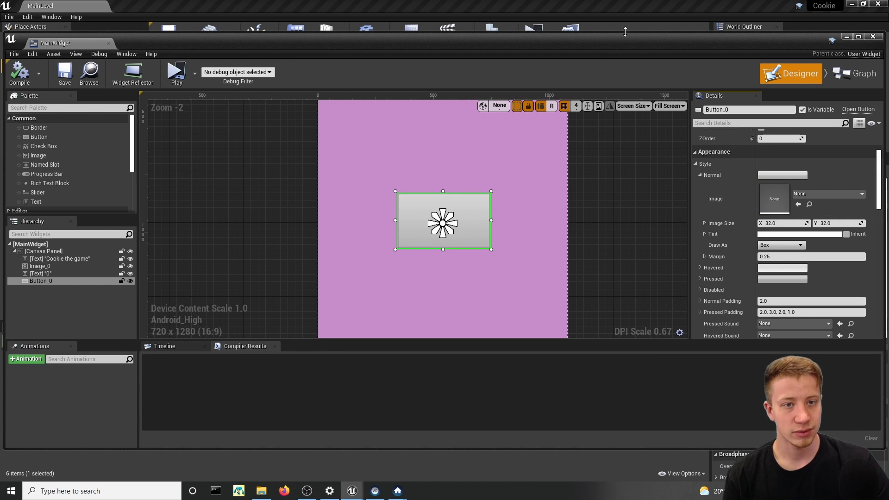
{"action": "mouse_move", "coordinate": [596, 44]}
{"action": "left_mouse_down"}
{"action": "mouse_move", "coordinate": [610, 87]}
{"action": "mouse_move", "coordinate": [601, 113]}
{"action": "mouse_move", "coordinate": [887, 163]}
{"action": "left_mouse_up"}
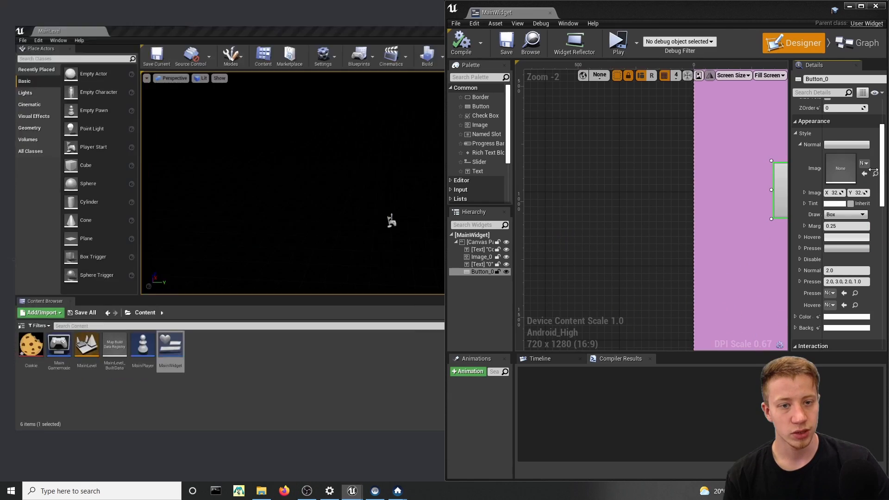
{"action": "left_click_drag", "start_coordinate": [19, 383], "coordinate": [841, 168]}
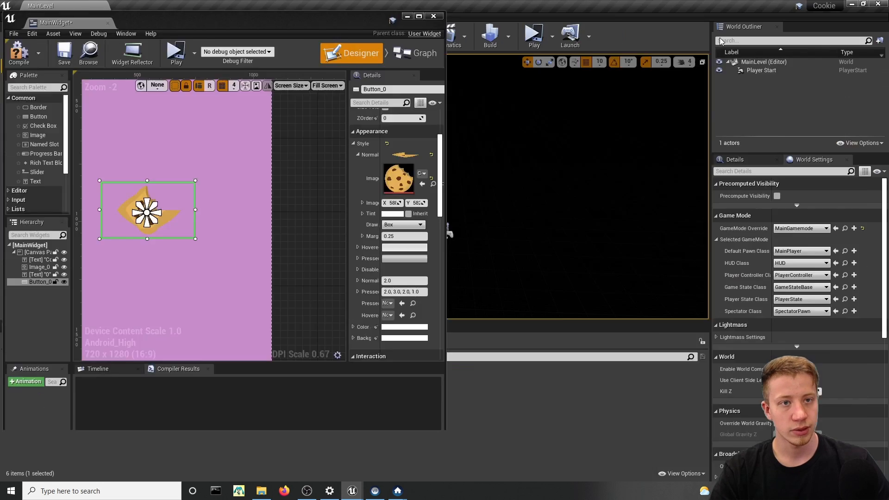
{"action": "double_click", "coordinate": [737, 13]}
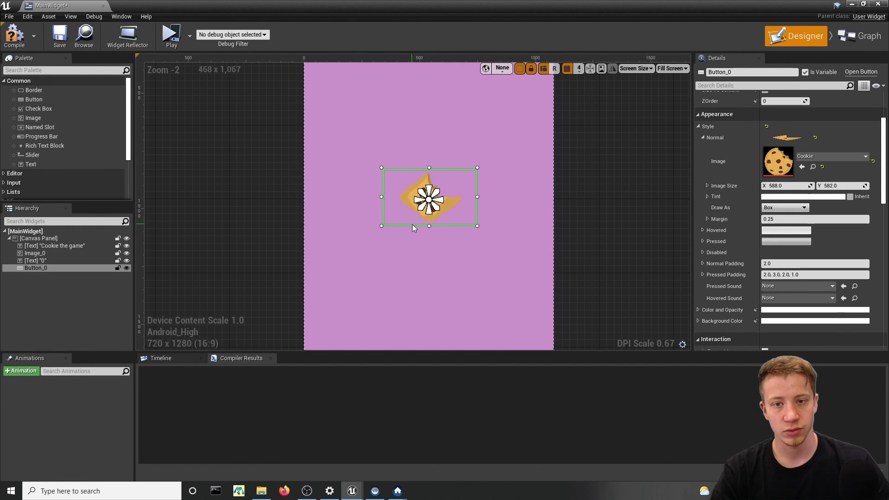
Check the Cookie texture's dimensions and set the margin of the button's Normal style to 0.
{"action": "left_click_drag", "start_coordinate": [534, 4], "coordinate": [598, 144]}
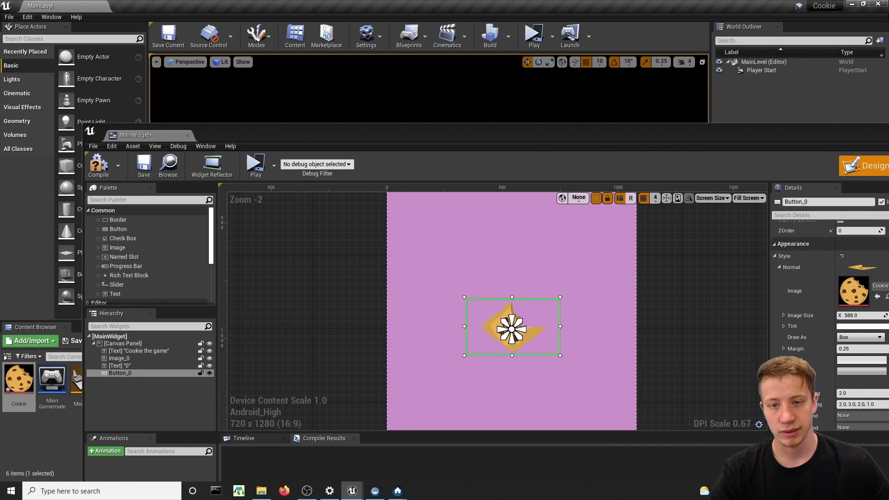
{"action": "mouse_move", "coordinate": [16, 382]}
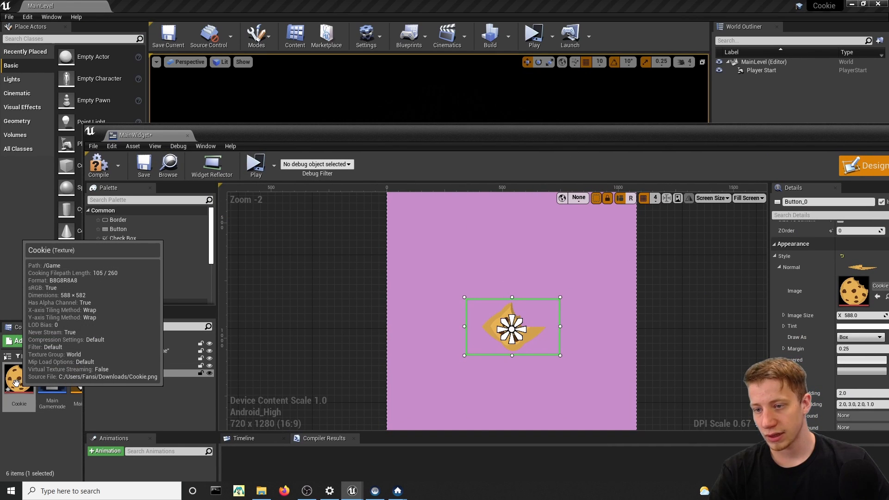
{"action": "double_click", "coordinate": [545, 135]}
{"action": "left_click", "coordinate": [783, 185]}
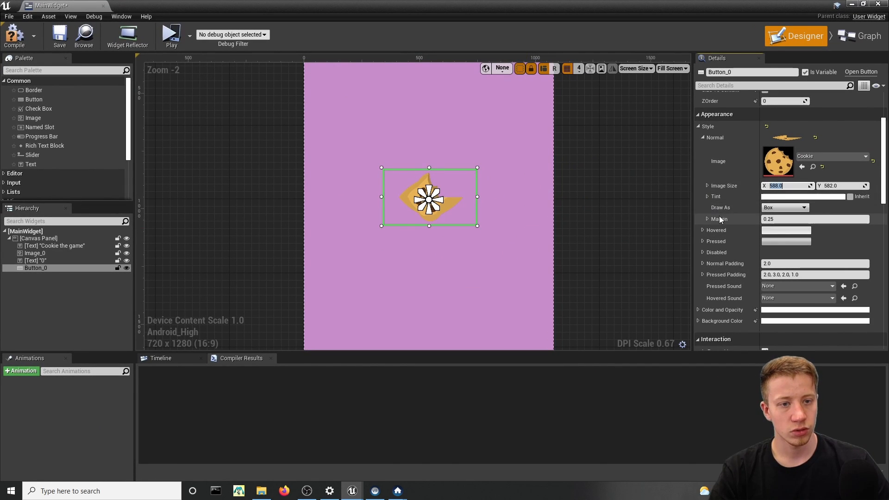
{"action": "left_click", "coordinate": [792, 219]}
{"action": "type", "text": "0"}
{"action": "key", "text": "Return"}
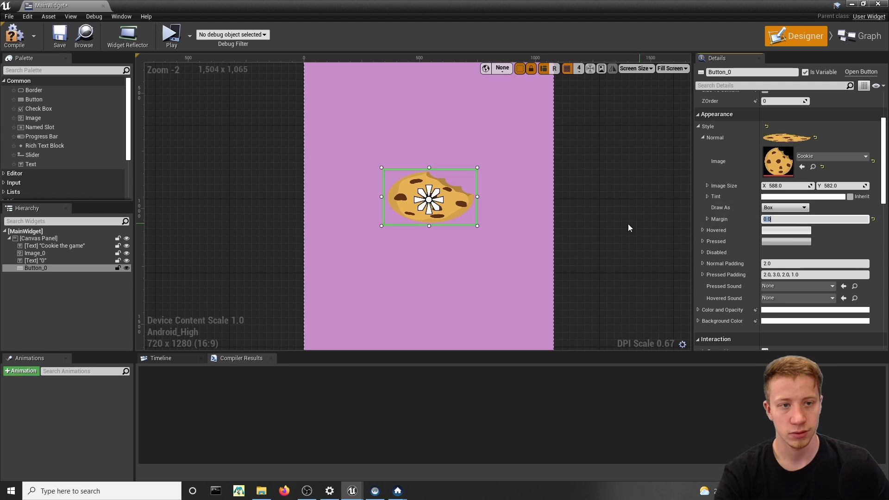
Reset the cookie button's Size X to 100 and its Position X and Y to 0.
{"action": "scroll", "coordinate": [760, 203], "scroll_direction": "up", "scroll_amount": 4}
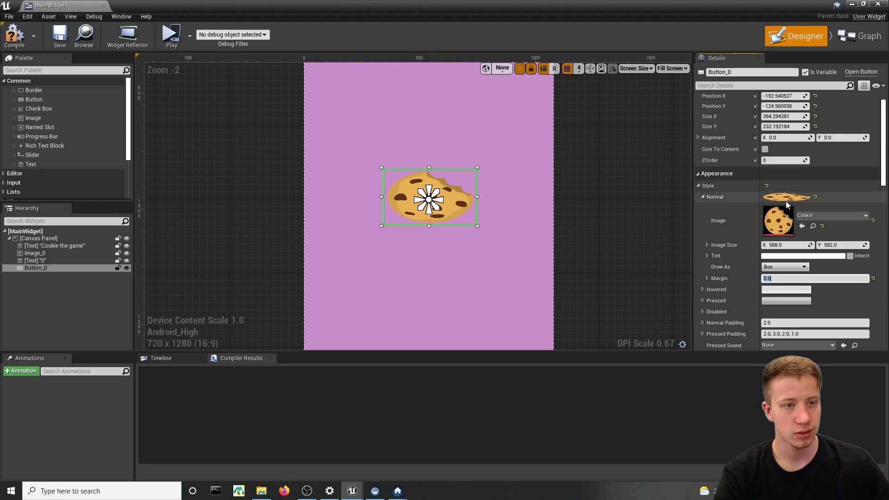
{"action": "left_click", "coordinate": [807, 145]}
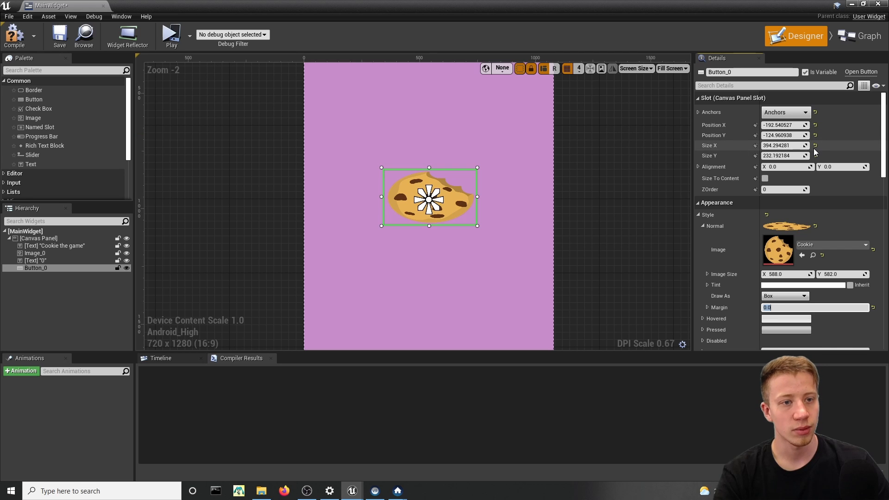
{"action": "type", "text": "100"}
{"action": "key", "text": "Return"}
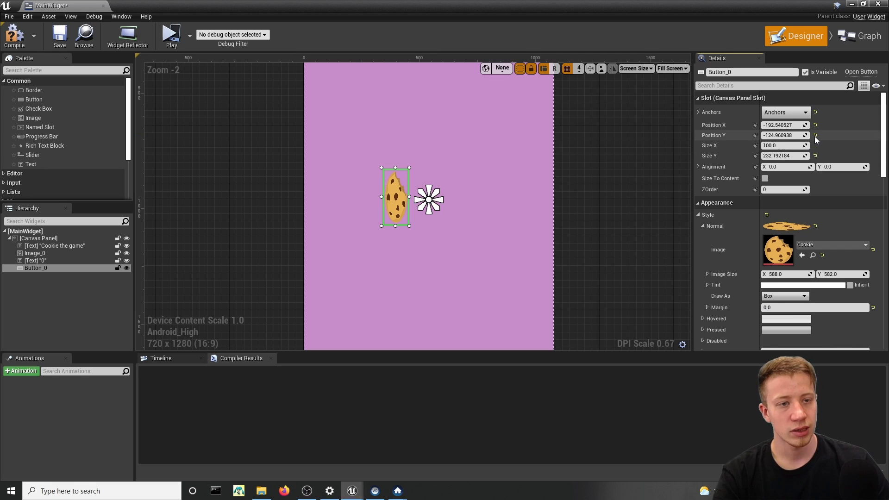
{"action": "left_click", "coordinate": [816, 135]}
{"action": "left_click", "coordinate": [816, 125]}
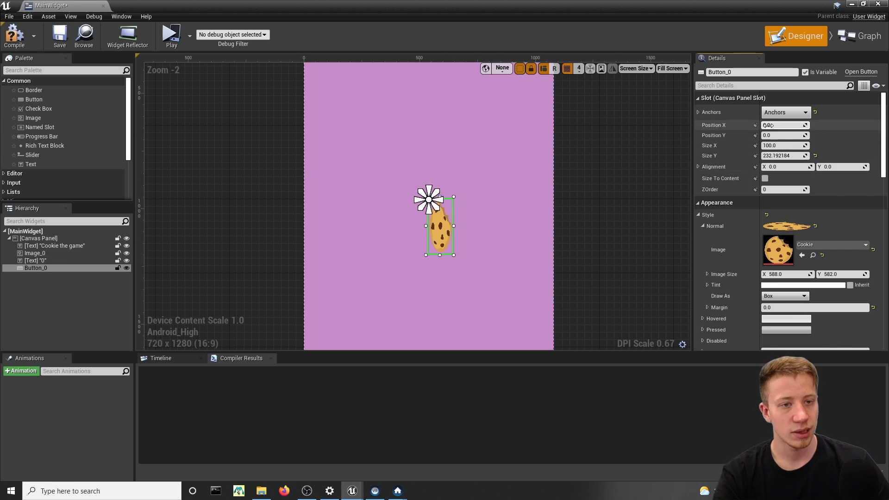
Set the button's Size X to 588 and Size Y to 587, and the Normal style's image height to 587.
{"action": "left_click", "coordinate": [781, 273]}
{"action": "key", "text": "ctrl+c"}
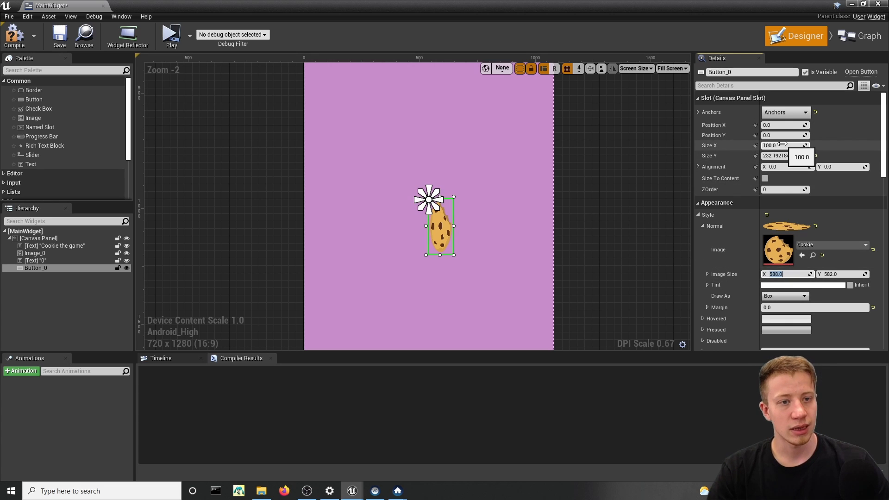
{"action": "left_click", "coordinate": [783, 146]}
{"action": "key", "text": "ctrl+v"}
{"action": "left_click", "coordinate": [834, 274]}
{"action": "key", "text": "ctrl+v"}
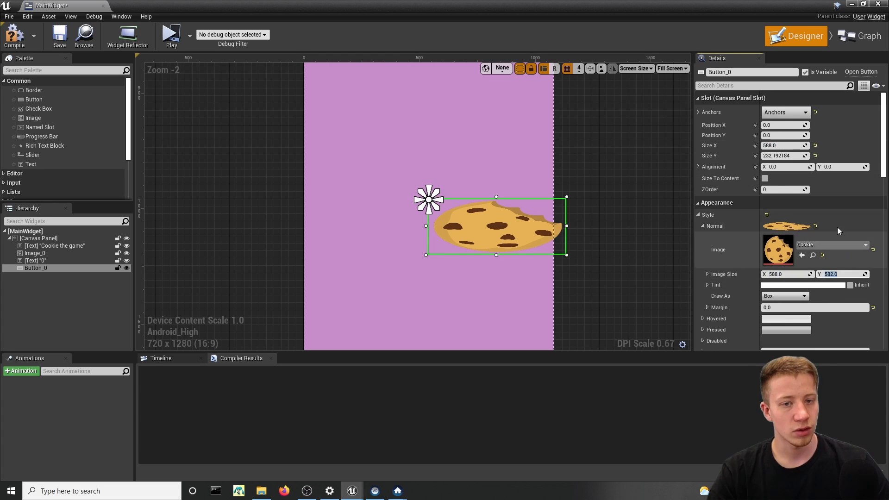
{"action": "key", "text": "ctrl+a"}
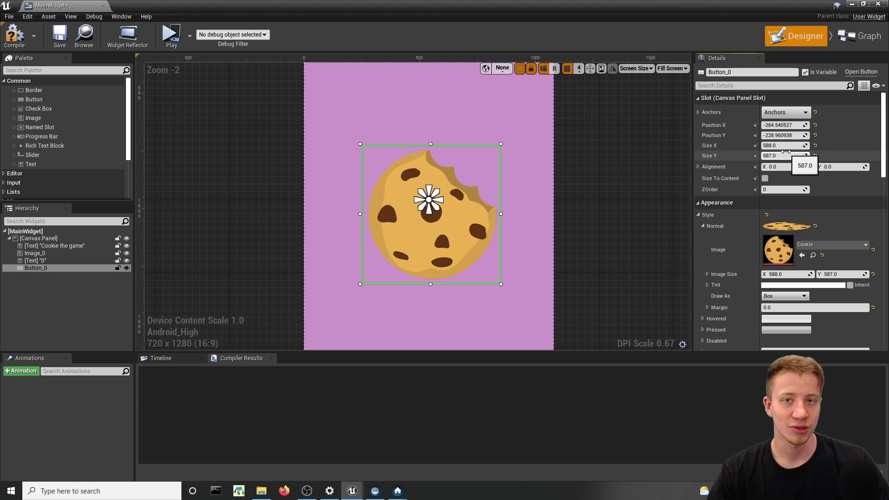
Resize the cookie button to 350 by 350, place it centred just above its anchor, and save the widget.
{"action": "left_click", "coordinate": [781, 147]}
{"action": "type", "text": "3"}
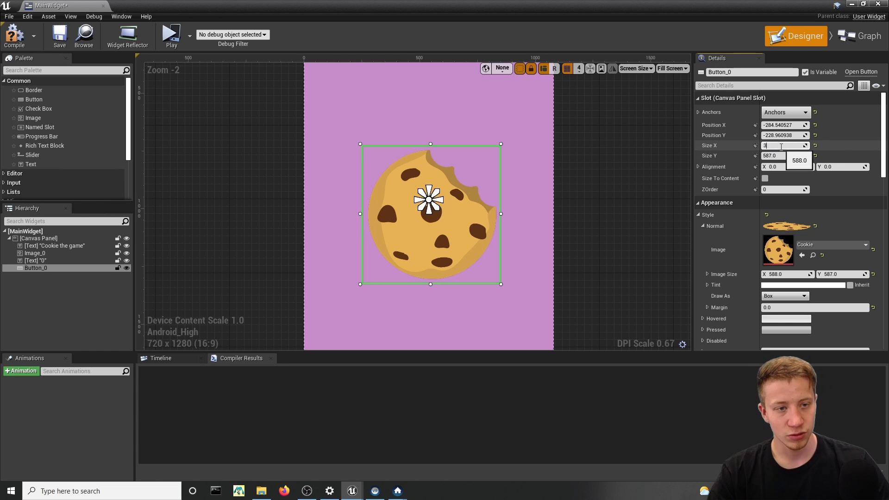
{"action": "type", "text": "50"}
{"action": "key", "text": "Tab"}
{"action": "type", "text": "350"}
{"action": "key", "text": "Return"}
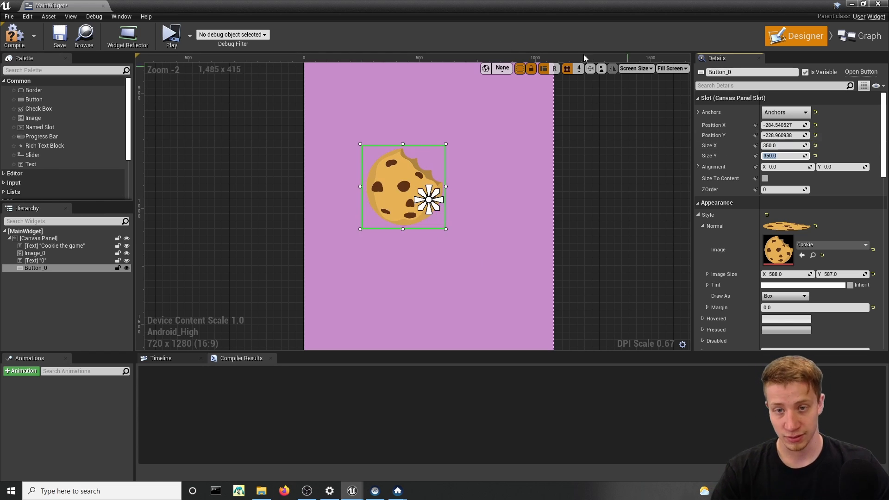
{"action": "key", "text": "ctrl+s"}
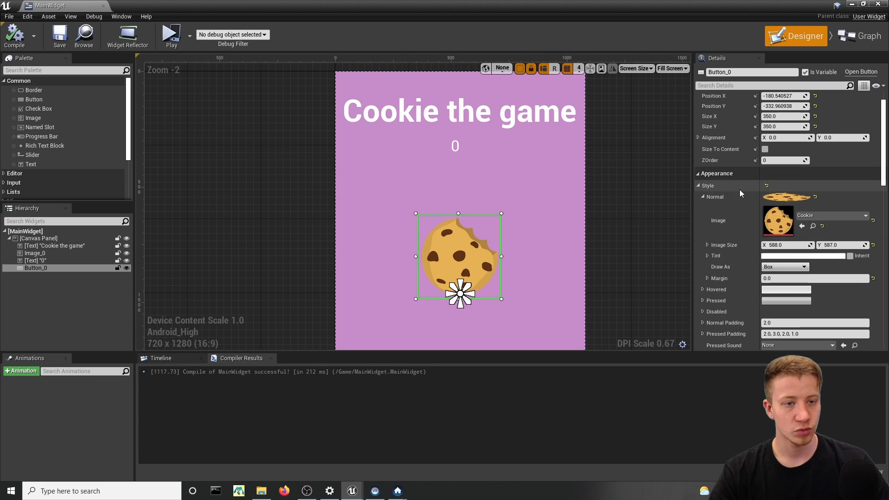
Place the widget editor beside the Content Browser and assign the Cookie texture as the image of the button's Hovered style.
{"action": "left_click", "coordinate": [702, 196]}
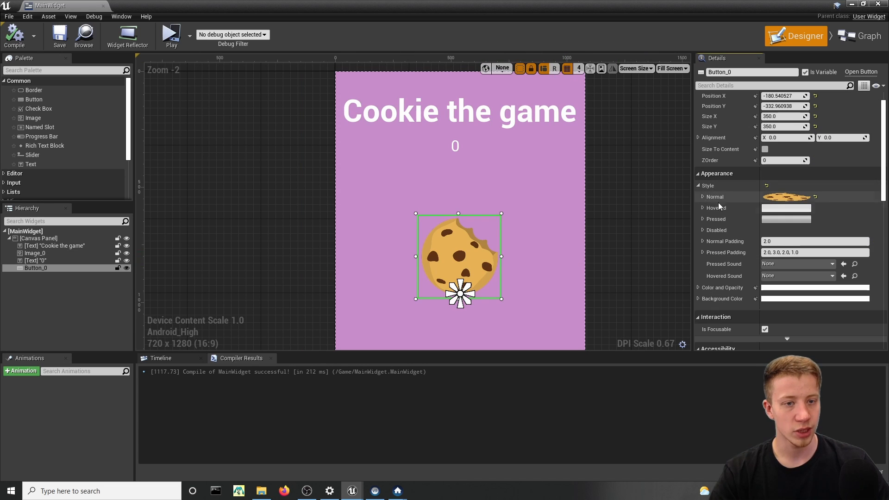
{"action": "left_click", "coordinate": [703, 208]}
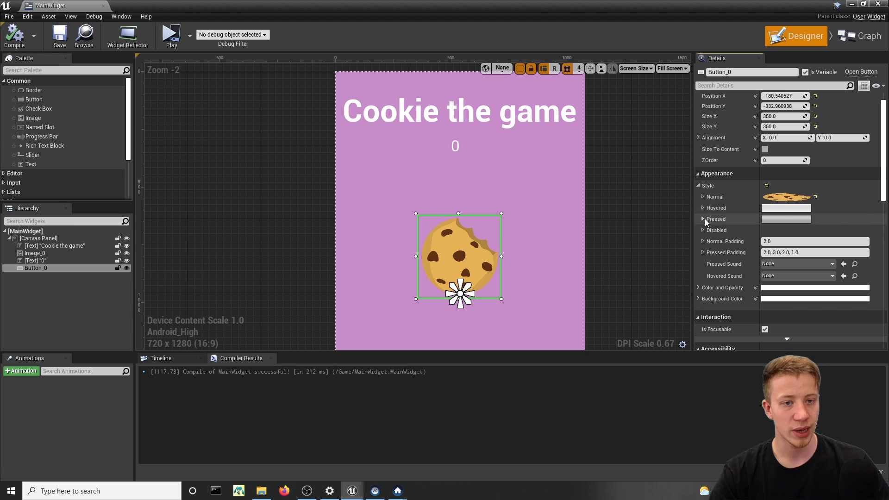
{"action": "left_click_drag", "start_coordinate": [371, 6], "coordinate": [886, 248]}
{"action": "left_click", "coordinate": [635, 230]}
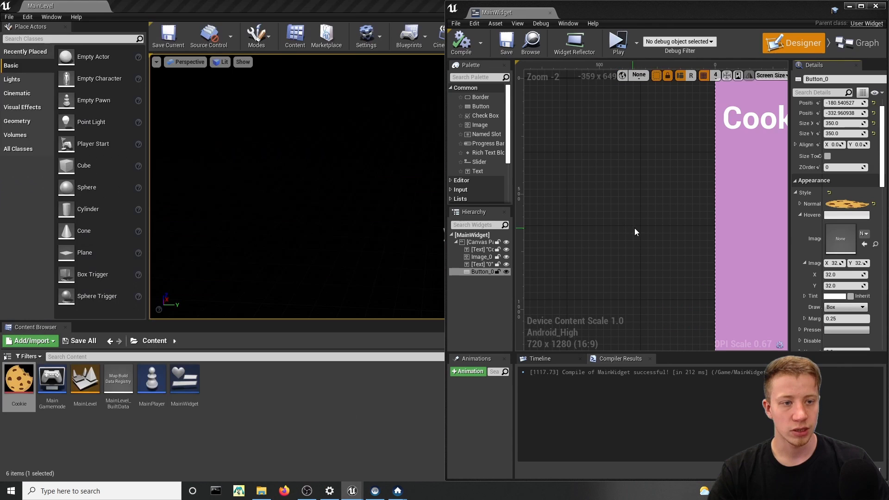
{"action": "right_click_drag", "start_coordinate": [764, 223], "coordinate": [616, 191]}
{"action": "left_click", "coordinate": [621, 223]}
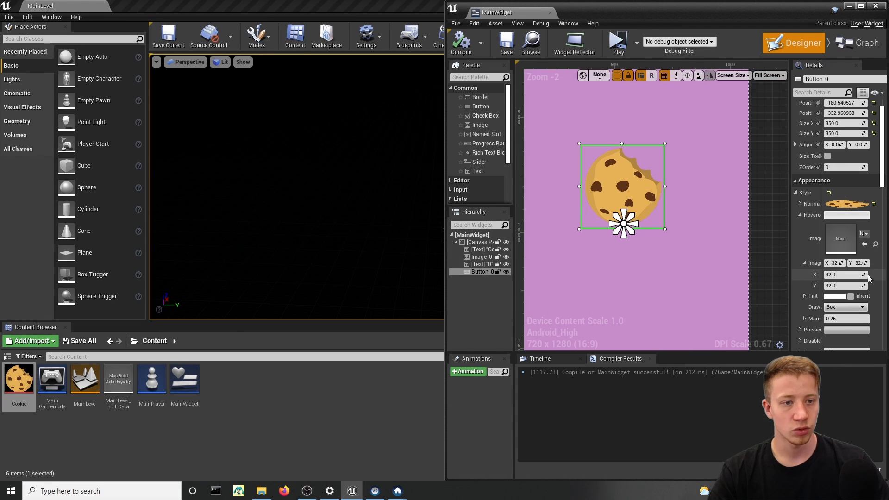
{"action": "left_click_drag", "start_coordinate": [19, 379], "coordinate": [844, 249]}
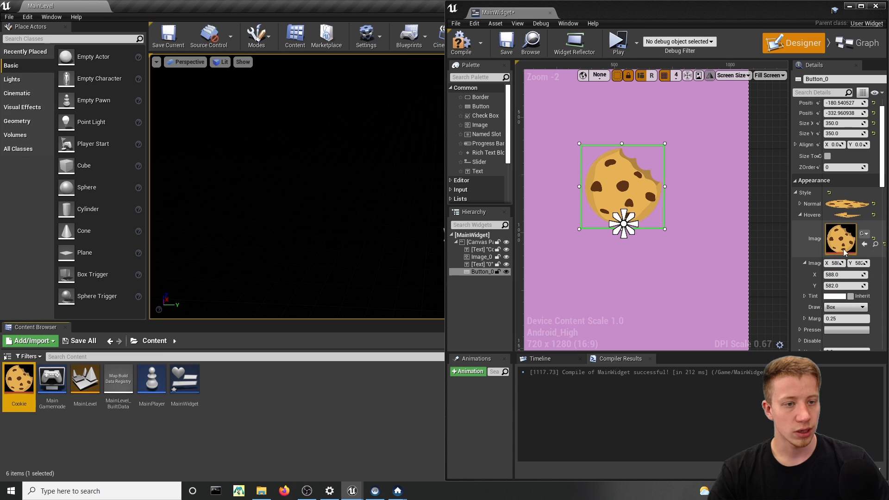
Assign the Cookie texture as the image of the button's Pressed style and maximize the widget editor again.
{"action": "left_click", "coordinate": [806, 296]}
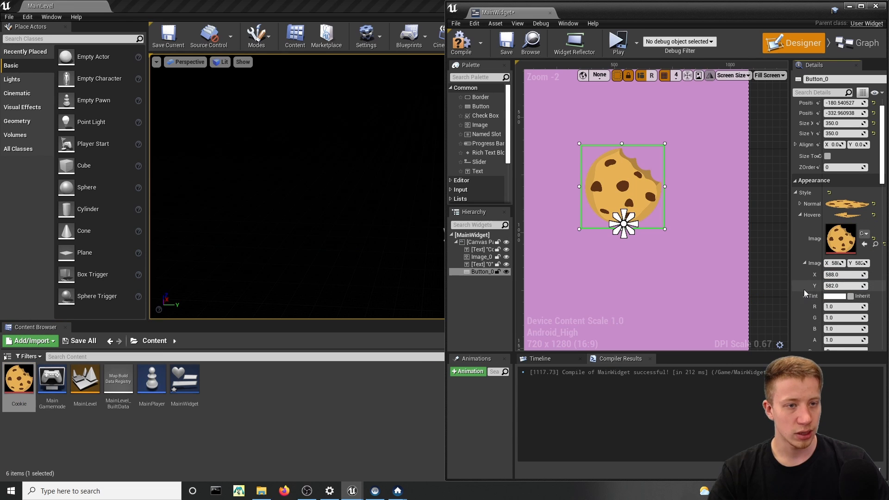
{"action": "scroll", "coordinate": [805, 292], "scroll_direction": "down", "scroll_amount": 5}
{"action": "left_click_drag", "start_coordinate": [19, 380], "coordinate": [841, 175]}
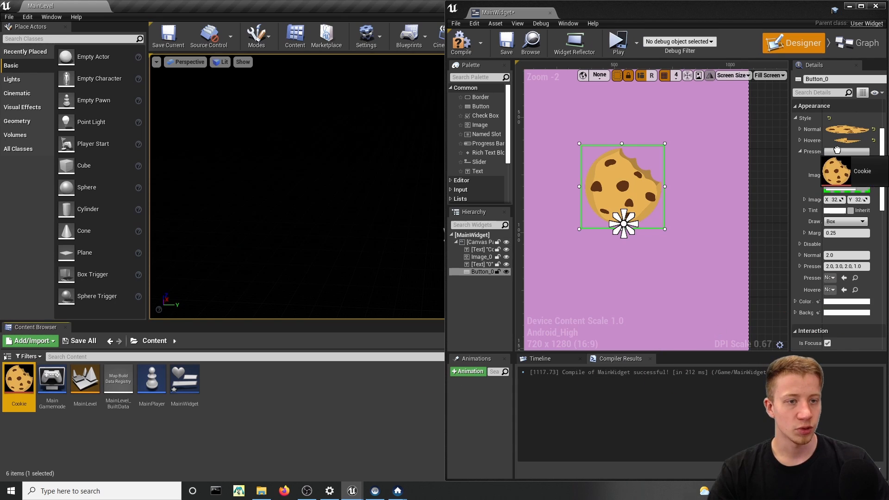
{"action": "left_click", "coordinate": [862, 6]}
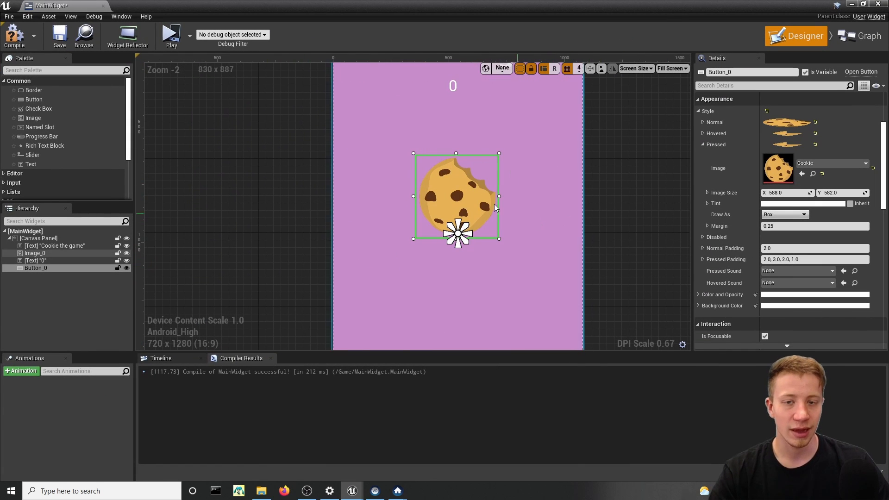
Darken the Hovered style's tint to a light grey with R, G and B at 0.755208.
{"action": "scroll", "coordinate": [769, 148], "scroll_direction": "up", "scroll_amount": 3}
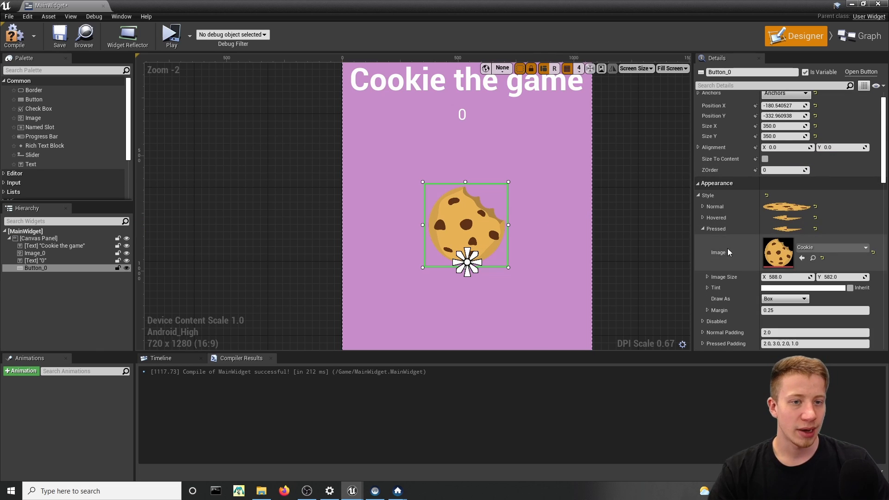
{"action": "left_click", "coordinate": [702, 229]}
{"action": "left_click", "coordinate": [702, 219]}
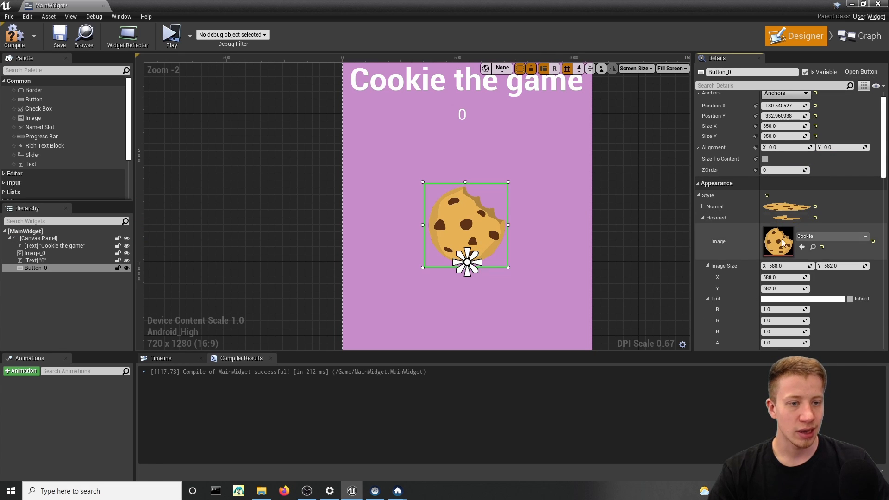
{"action": "scroll", "coordinate": [764, 255], "scroll_direction": "down", "scroll_amount": 1}
{"action": "left_click", "coordinate": [790, 285]}
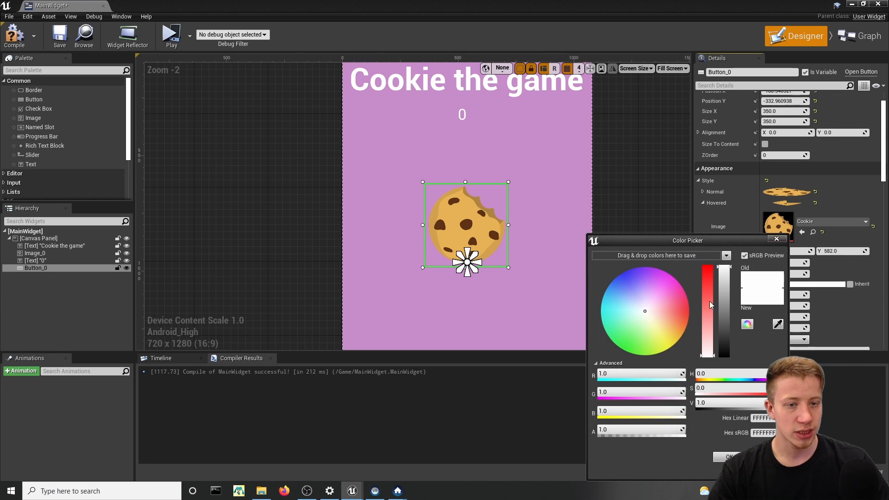
{"action": "left_click_drag", "start_coordinate": [731, 270], "coordinate": [731, 289]}
{"action": "left_click", "coordinate": [728, 456]}
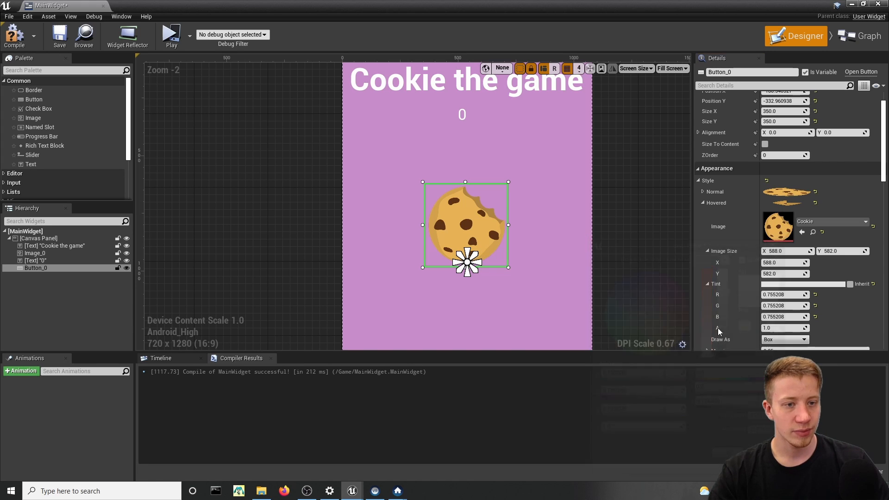
Darken the Pressed style's tint to a dark grey with R, G and B at 0.223958.
{"action": "left_click", "coordinate": [703, 203]}
{"action": "left_click", "coordinate": [703, 215]}
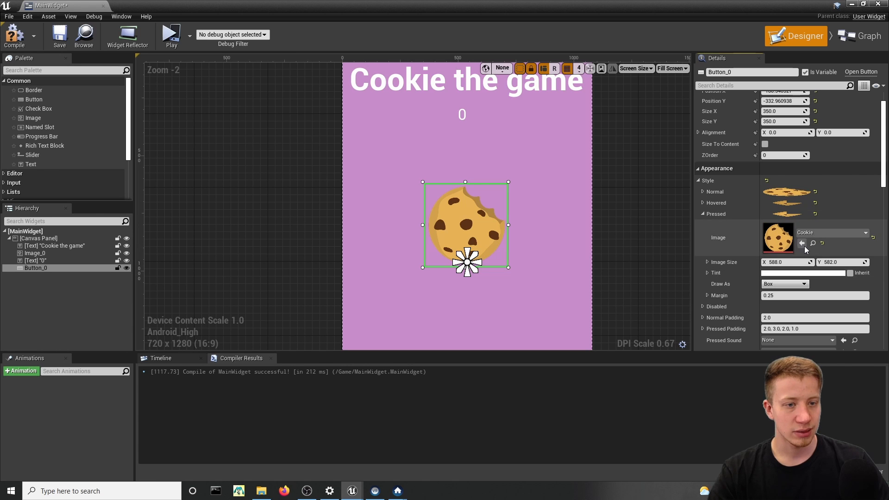
{"action": "left_click", "coordinate": [797, 273]}
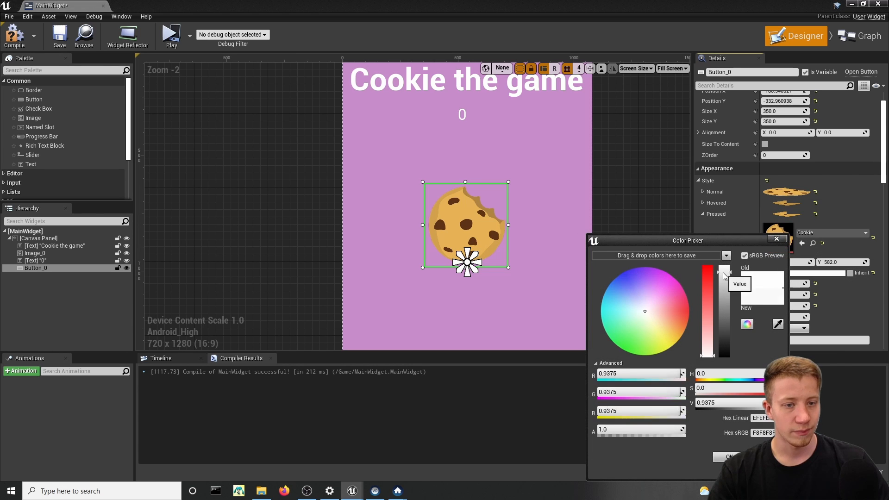
{"action": "left_click_drag", "start_coordinate": [724, 284], "coordinate": [723, 298]}
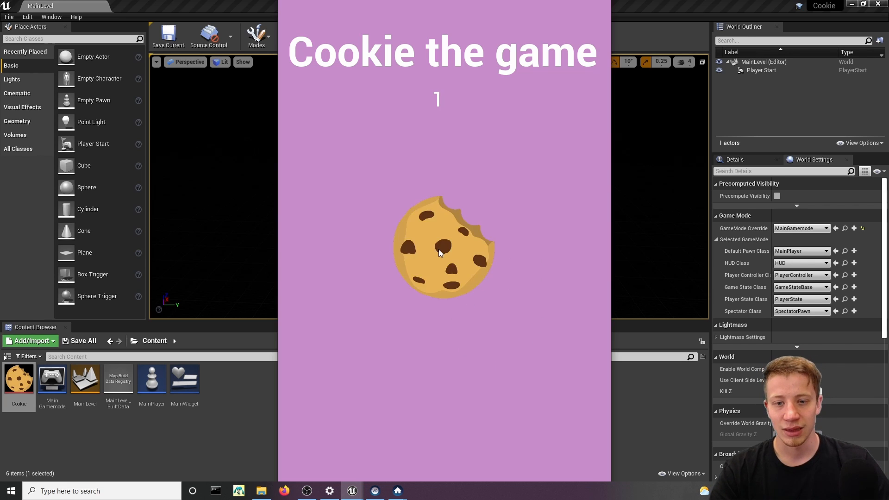
Test the cookie button's hovered and pressed looks in the running game by activating it repeatedly, and stop the game.
{"action": "double_click", "coordinate": [439, 250]}
{"action": "left_click", "coordinate": [439, 251]}
{"action": "left_click", "coordinate": [439, 250]}
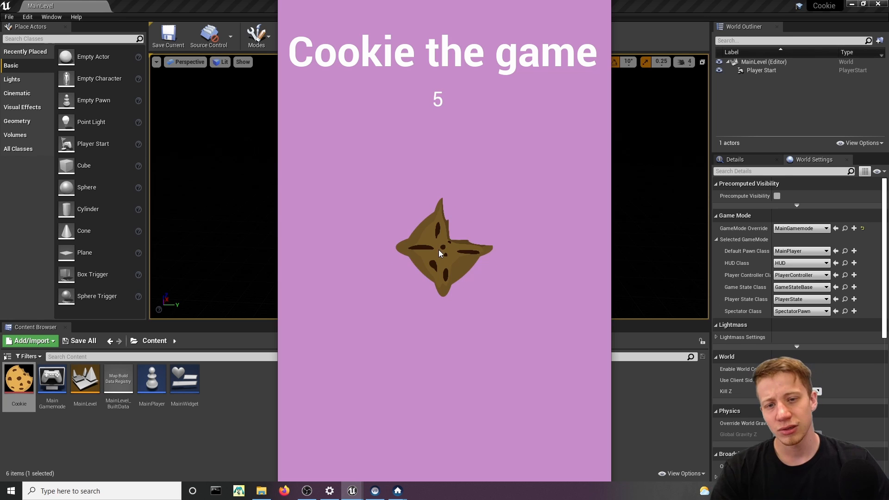
{"action": "left_click", "coordinate": [439, 250]}
{"action": "left_click", "coordinate": [439, 250]}
{"action": "key", "text": "Escape"}
Reopen MainWidget, set the margins of the button's Pressed and Hovered styles to 0, and save the widget.
{"action": "left_click", "coordinate": [175, 381]}
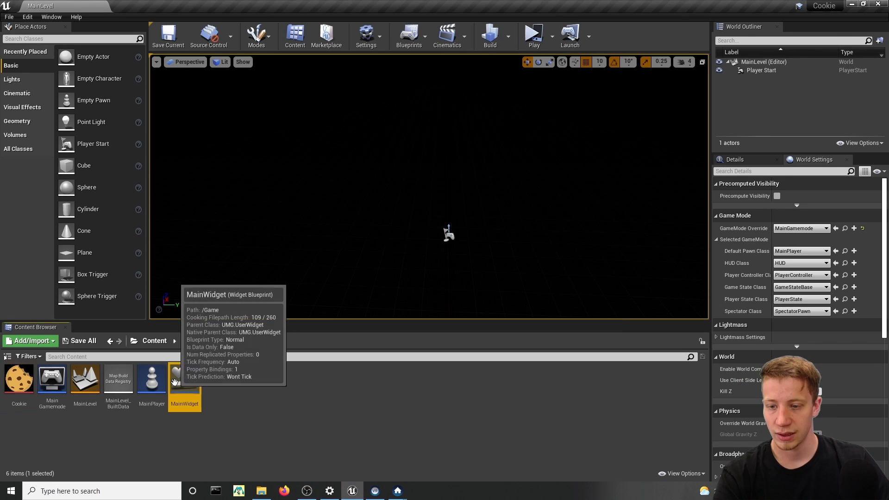
{"action": "double_click", "coordinate": [175, 381]}
{"action": "left_click", "coordinate": [422, 191]}
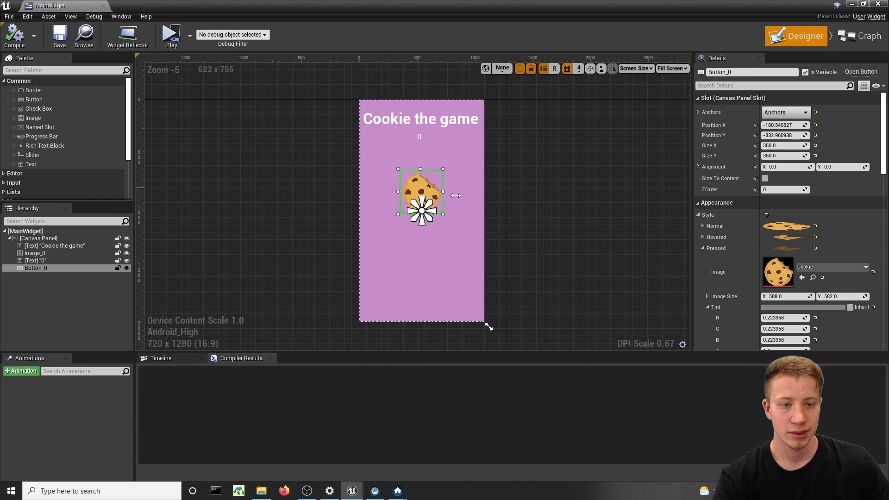
{"action": "scroll", "coordinate": [787, 320], "scroll_direction": "down", "scroll_amount": 3}
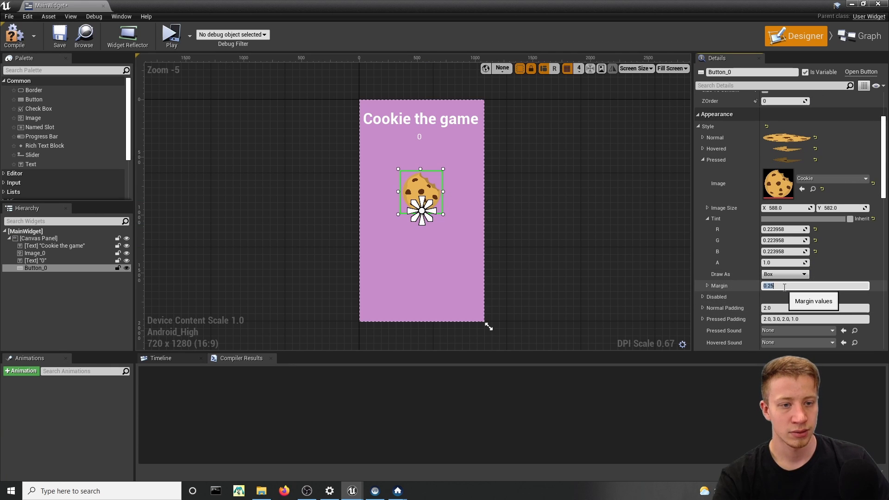
{"action": "left_click", "coordinate": [703, 149]}
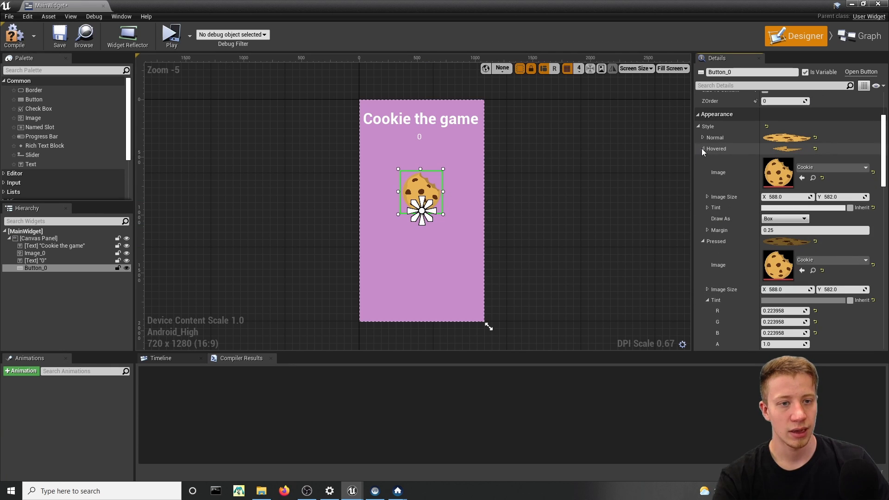
{"action": "scroll", "coordinate": [786, 296], "scroll_direction": "down", "scroll_amount": 3}
{"action": "key", "text": "ctrl+s"}
Select the cookie button and create a widget animation named AfterClick, leaving the animation selected.
{"action": "left_click", "coordinate": [560, 275]}
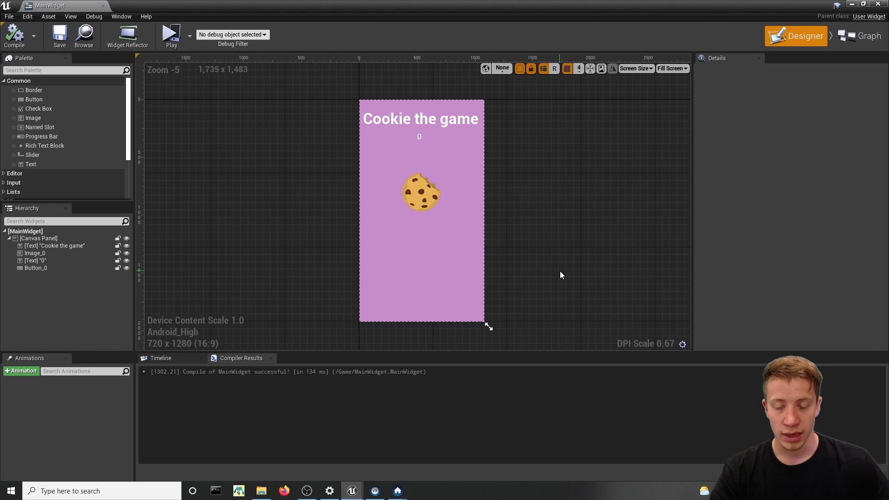
{"action": "scroll", "coordinate": [423, 208], "scroll_direction": "up", "scroll_amount": 2}
{"action": "left_click", "coordinate": [422, 204]}
{"action": "right_click_drag", "start_coordinate": [636, 187], "coordinate": [673, 226]}
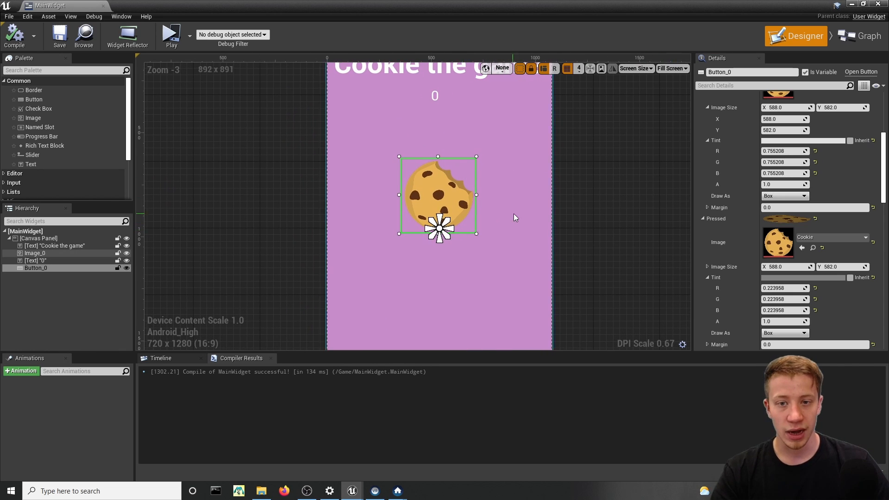
{"action": "scroll", "coordinate": [515, 218], "scroll_direction": "up", "scroll_amount": 3}
{"action": "right_click_drag", "start_coordinate": [599, 198], "coordinate": [565, 199]}
{"action": "left_click", "coordinate": [402, 235]}
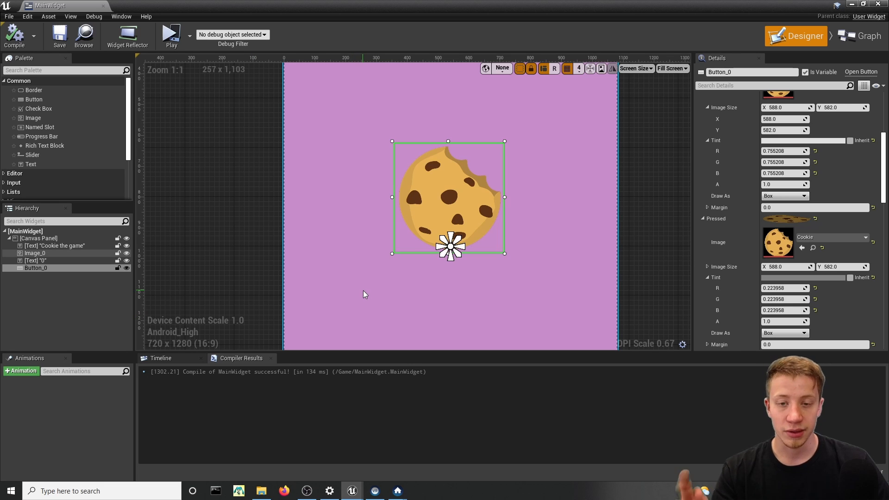
{"action": "left_click", "coordinate": [22, 371]}
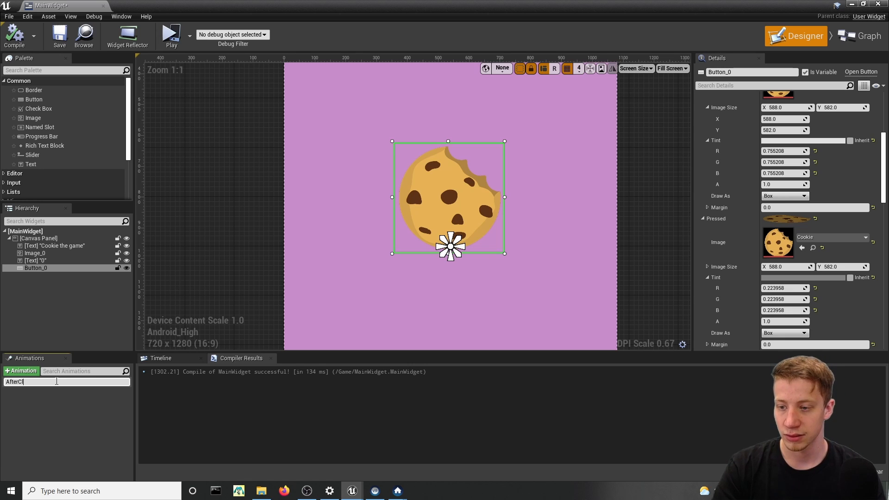
{"action": "type", "text": "AfterClick"}
{"action": "key", "text": "Return"}
{"action": "left_click", "coordinate": [60, 381]}
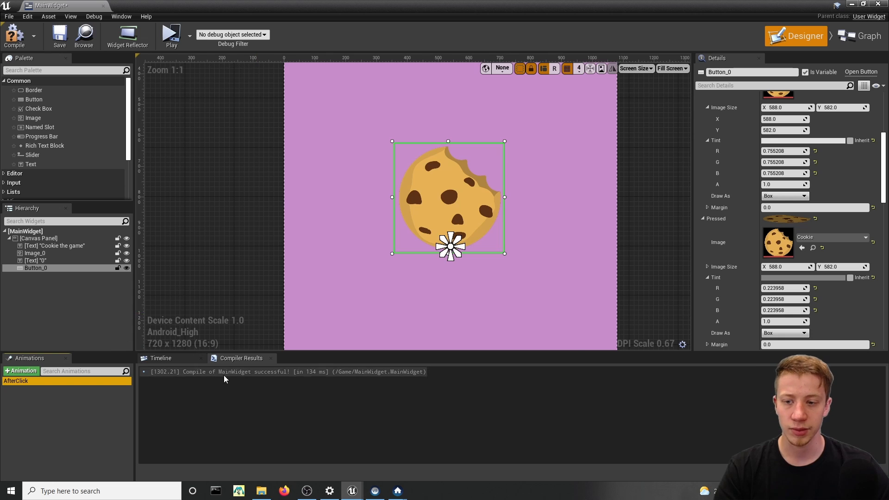
Add Button_0 to the AfterClick animation's timeline and give it a Transform track.
{"action": "left_click", "coordinate": [160, 358]}
{"action": "left_click", "coordinate": [49, 383]}
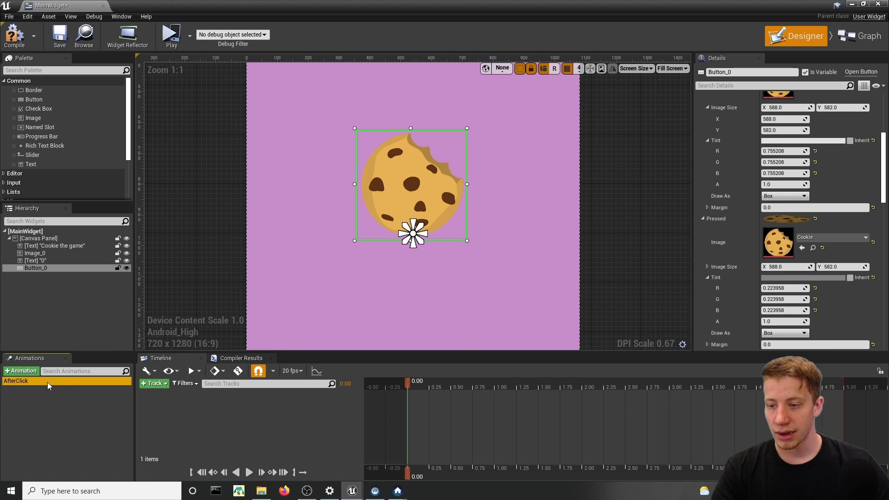
{"action": "left_click", "coordinate": [149, 383]}
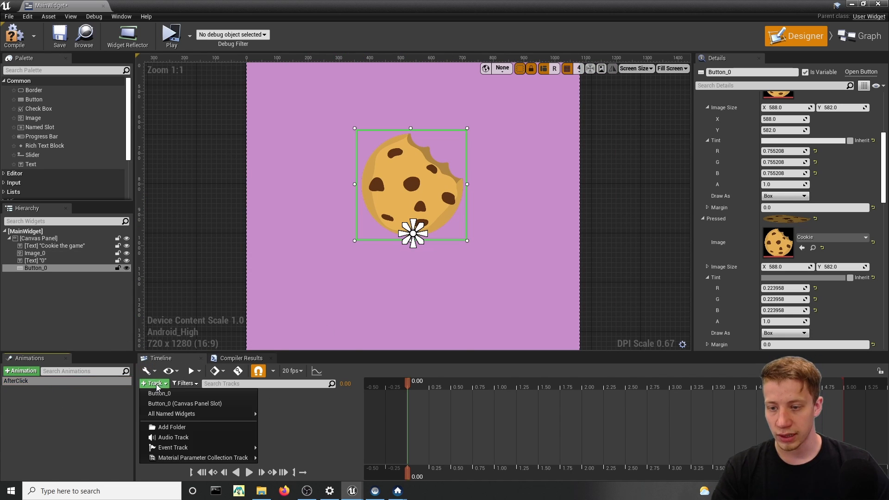
{"action": "left_click", "coordinate": [196, 394]}
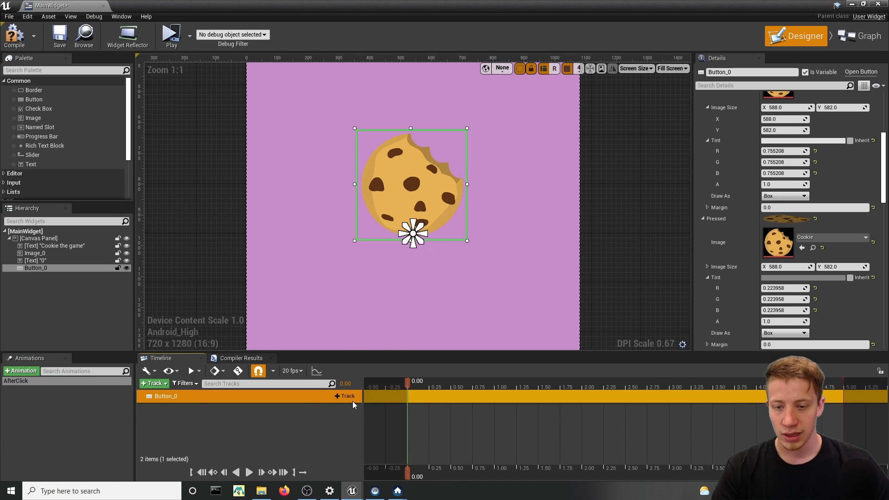
{"action": "left_click", "coordinate": [345, 396]}
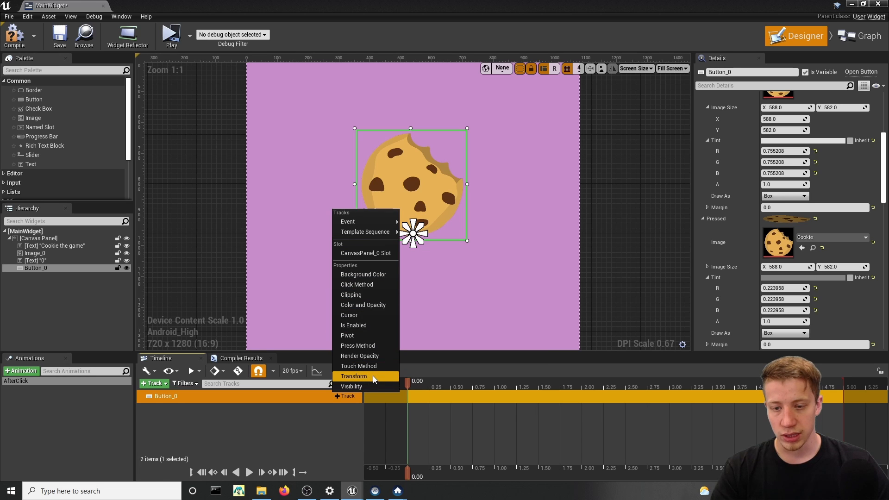
{"action": "left_click", "coordinate": [354, 377]}
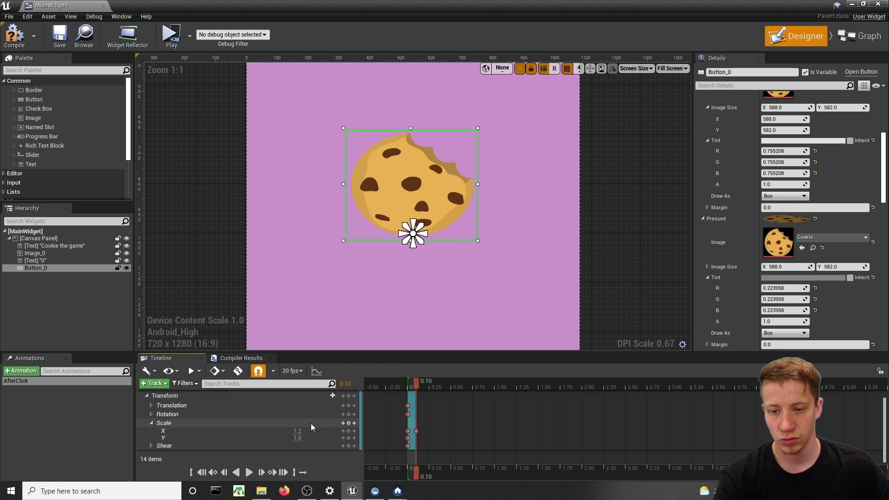
Set the Transform track's Y scale to 1.2 at 0.10 seconds.
{"action": "left_click", "coordinate": [298, 439]}
{"action": "type", "text": "1.2"}
{"action": "key", "text": "Return"}
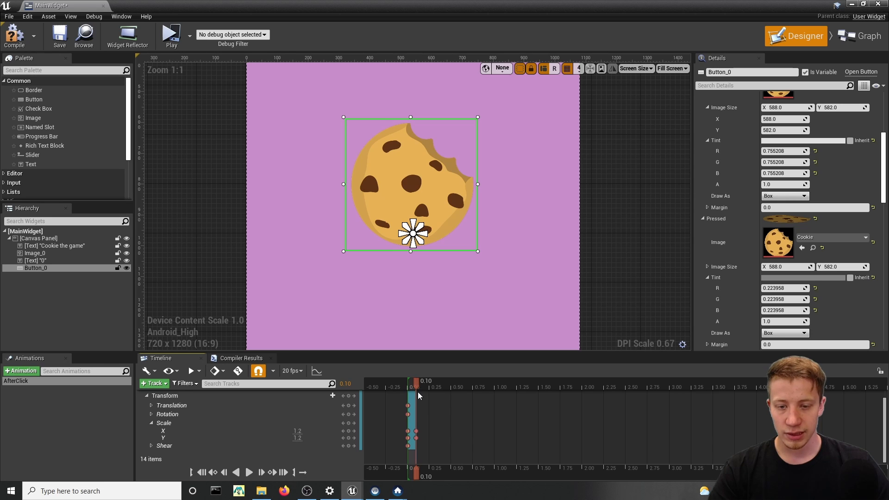
Key the Transform track's X and Y scale back to 1 at 0.15 seconds.
{"action": "left_click", "coordinate": [293, 432]}
{"action": "type", "text": "1"}
{"action": "left_click", "coordinate": [301, 438]}
{"action": "type", "text": "1"}
{"action": "key", "text": "Return"}
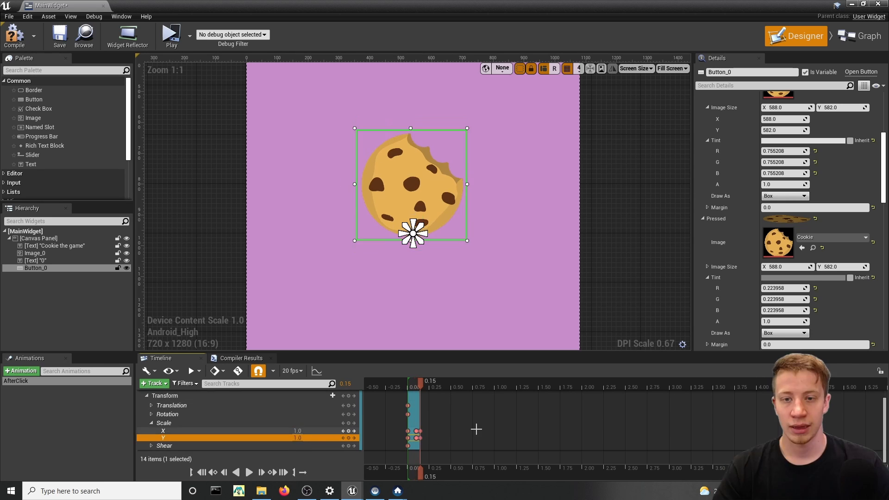
Play the AfterClick animation from its start to preview the cookie's scaling.
{"action": "key", "text": "space"}
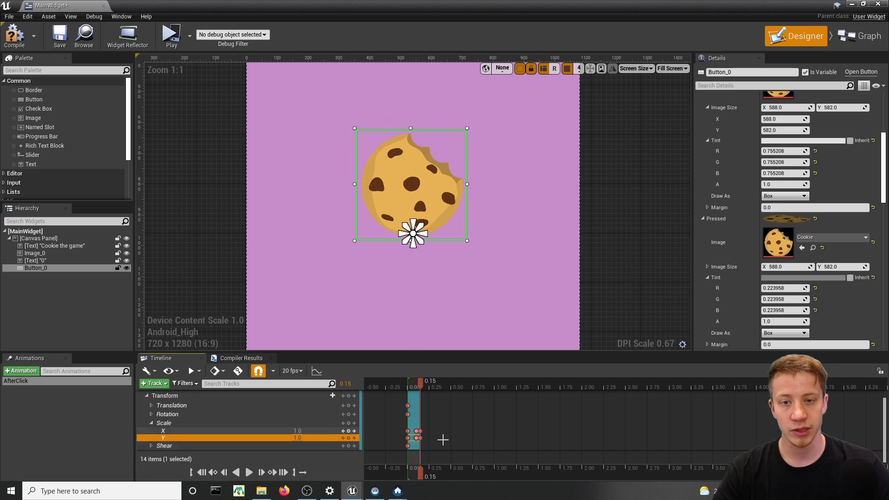
{"action": "scroll", "coordinate": [426, 444], "scroll_direction": "up", "scroll_amount": 1}
{"action": "scroll", "coordinate": [417, 446], "scroll_direction": "down", "scroll_amount": 1}
{"action": "left_click", "coordinate": [407, 382]}
{"action": "key", "text": "space"}
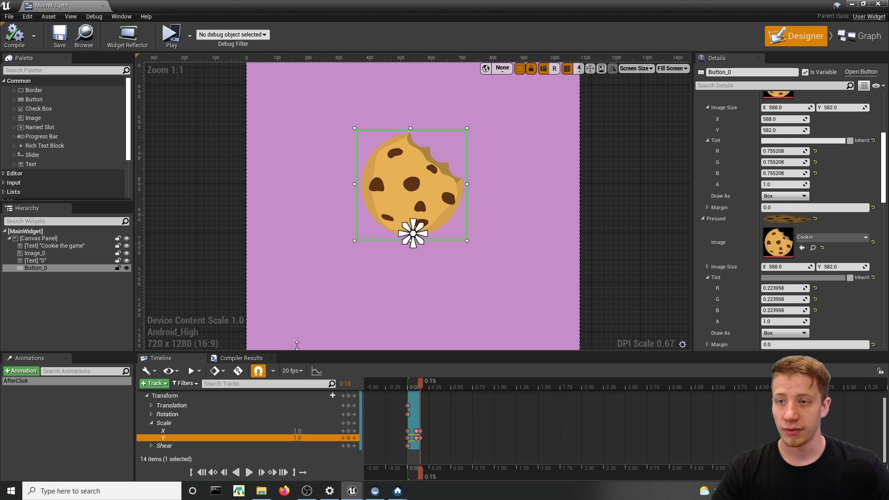
Open the widget's Event Graph and make room beside the On Clicked (Button_0) increment logic.
{"action": "left_click", "coordinate": [860, 36]}
{"action": "scroll", "coordinate": [371, 306], "scroll_direction": "down", "scroll_amount": 5}
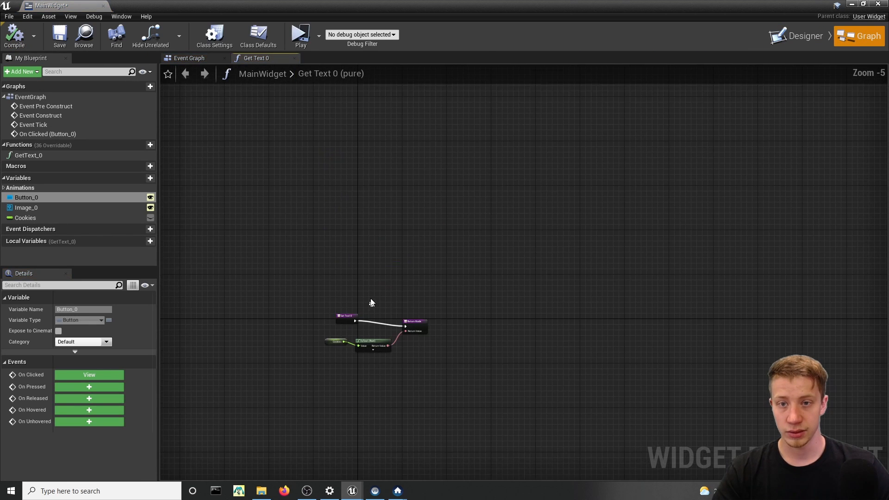
{"action": "left_click", "coordinate": [190, 58]}
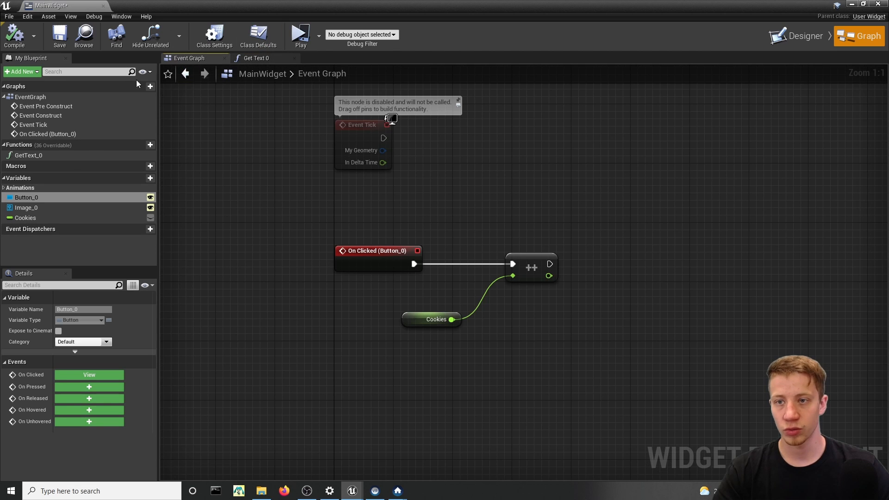
{"action": "right_click_drag", "start_coordinate": [437, 237], "coordinate": [391, 198]}
{"action": "right_click_drag", "start_coordinate": [522, 290], "coordinate": [465, 284]}
{"action": "left_click_drag", "start_coordinate": [416, 361], "coordinate": [308, 246]}
{"action": "left_click_drag", "start_coordinate": [451, 338], "coordinate": [380, 242]}
{"action": "right_click_drag", "start_coordinate": [488, 308], "coordinate": [429, 313]}
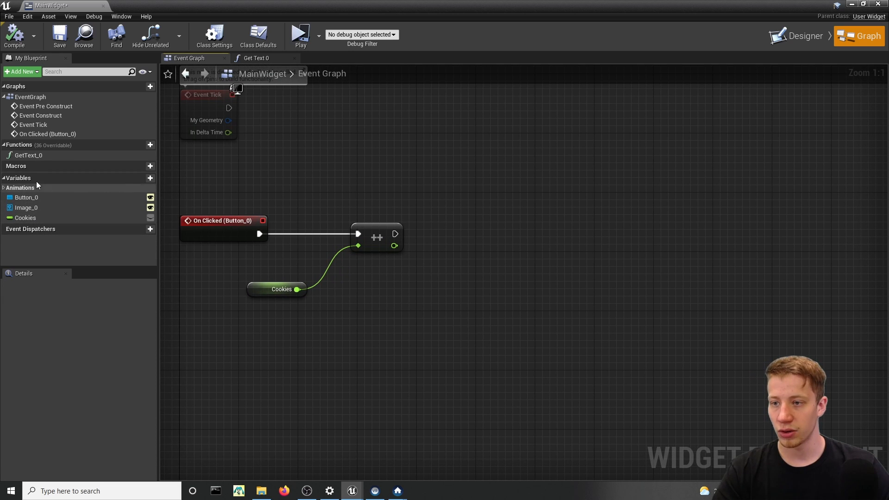
Place the AfterClick animation variable below the increment node and create a Play Animation node from it.
{"action": "left_click", "coordinate": [5, 188]}
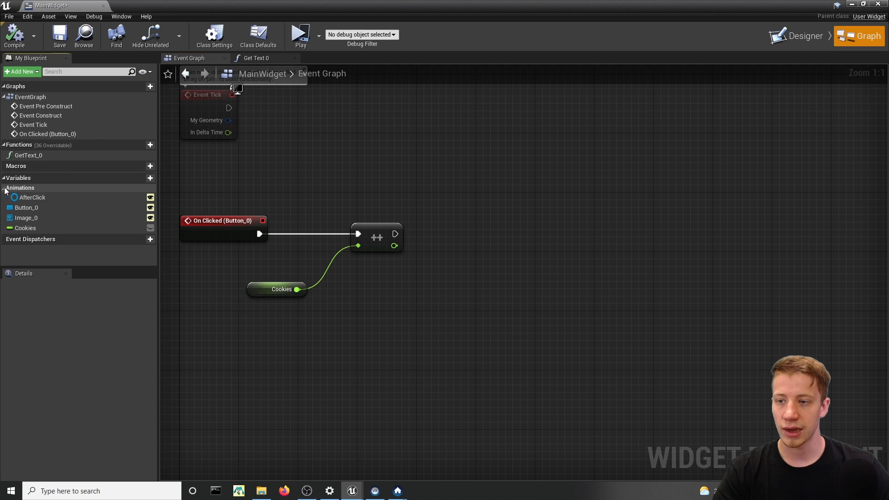
{"action": "left_click_drag", "start_coordinate": [32, 197], "coordinate": [442, 317]}
{"action": "left_click", "coordinate": [370, 323]}
{"action": "type", "text": "play animation"}
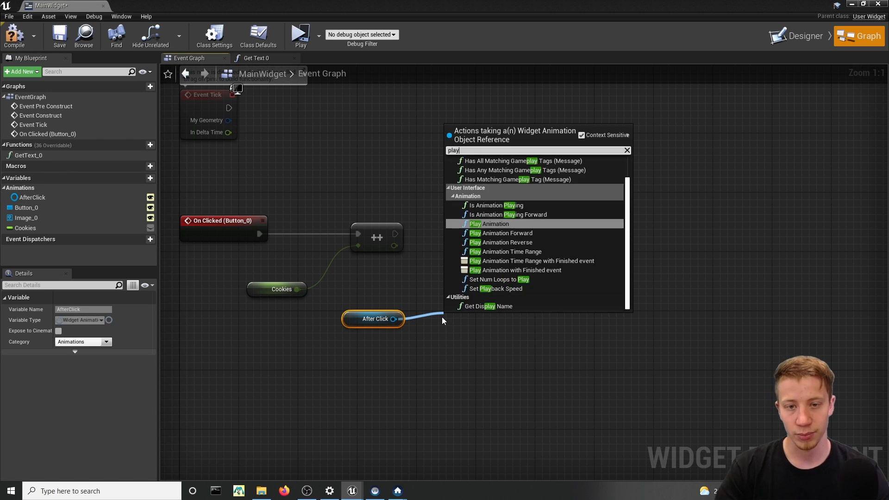
{"action": "key", "text": "Return"}
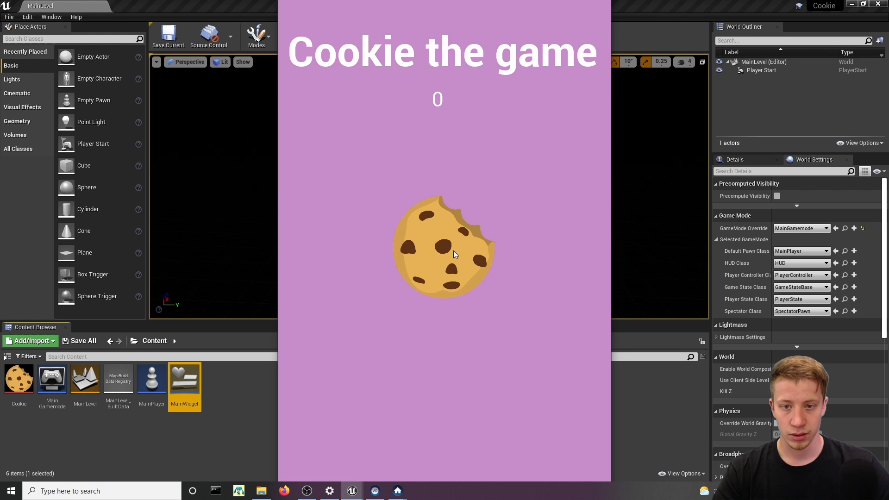
Test the cookie's click animation and counter in the running game by activating it repeatedly, and close the game.
{"action": "left_click", "coordinate": [453, 254]}
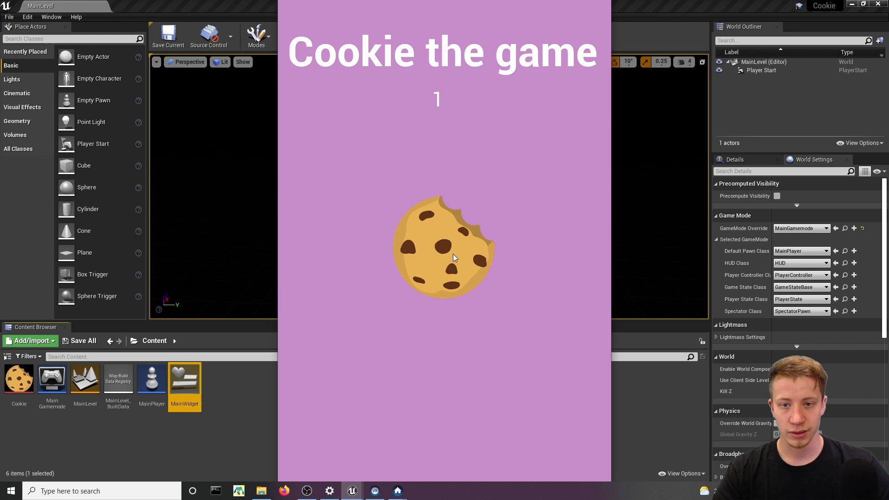
{"action": "left_click", "coordinate": [453, 254]}
{"action": "left_click", "coordinate": [453, 254]}
{"action": "left_click", "coordinate": [453, 254]}
{"action": "left_click", "coordinate": [453, 254]}
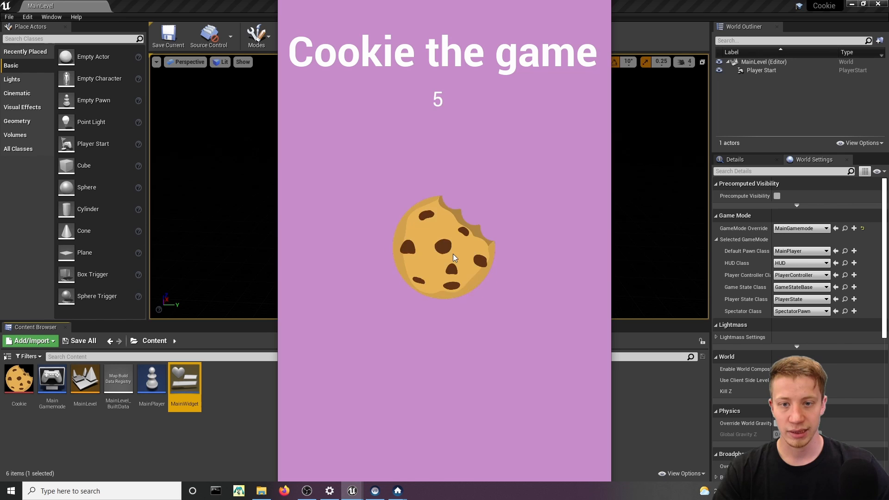
{"action": "left_click", "coordinate": [453, 255]}
{"action": "left_click", "coordinate": [453, 255]}
{"action": "left_click", "coordinate": [453, 254]}
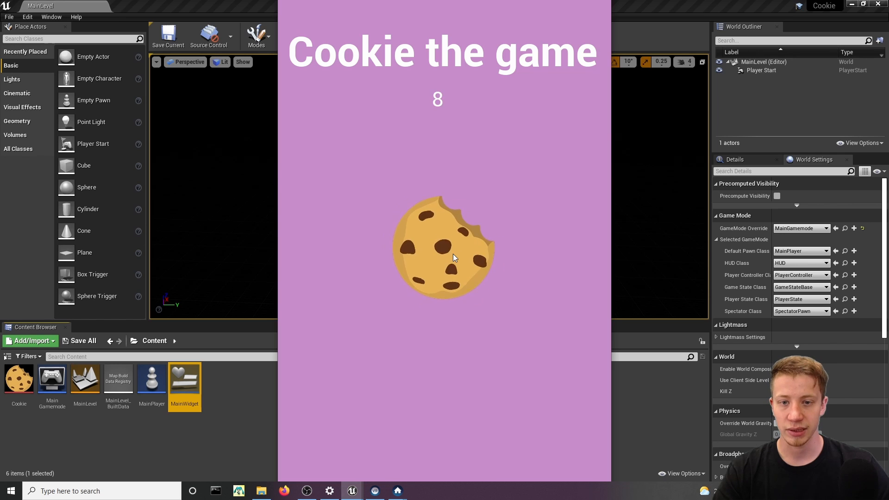
{"action": "left_click", "coordinate": [454, 253]}
{"action": "left_click", "coordinate": [453, 254]}
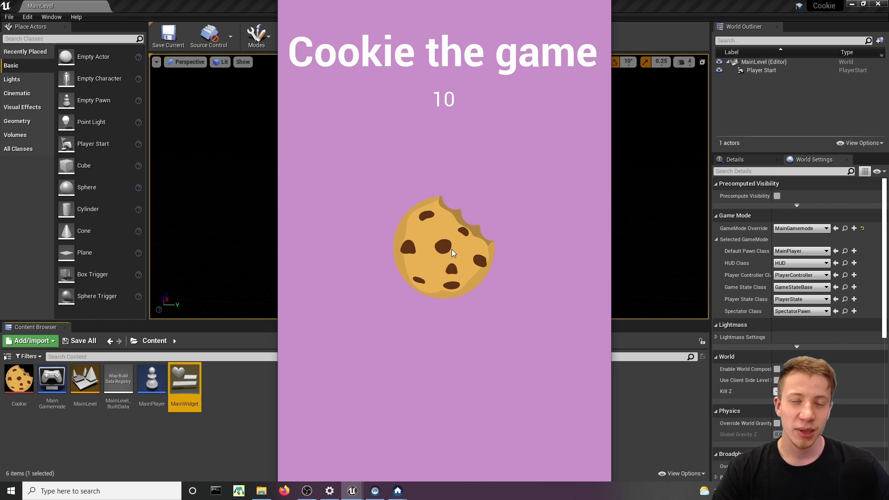
{"action": "left_click", "coordinate": [452, 257]}
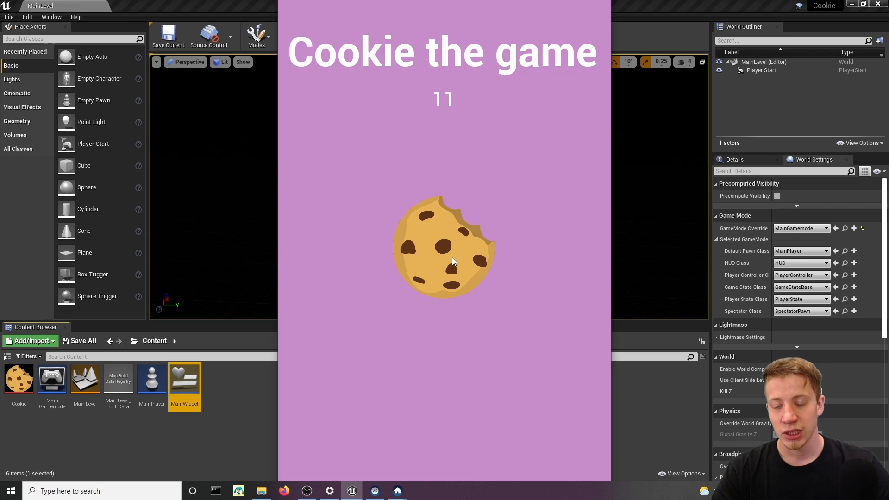
{"action": "left_click", "coordinate": [452, 258]}
{"action": "left_click", "coordinate": [452, 257]}
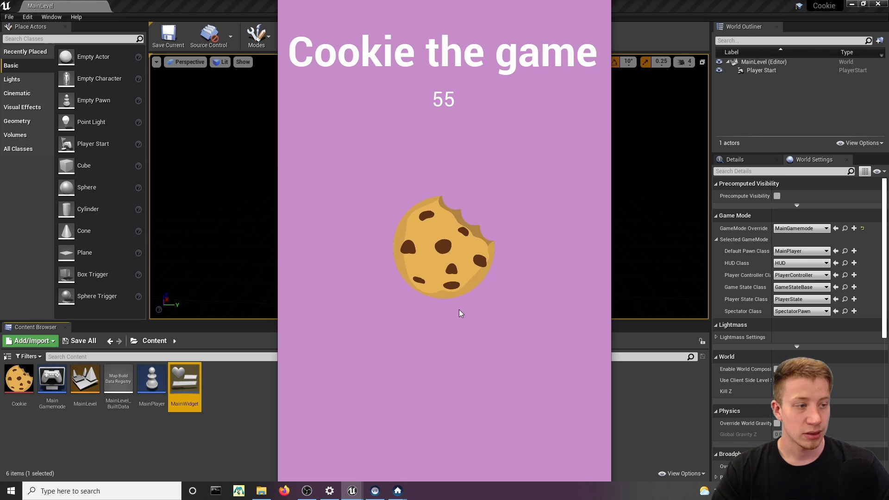
{"action": "left_click", "coordinate": [453, 274]}
{"action": "left_click", "coordinate": [454, 274]}
{"action": "left_click", "coordinate": [454, 274]}
{"action": "left_click", "coordinate": [454, 274]}
{"action": "left_click", "coordinate": [454, 274]}
{"action": "left_click", "coordinate": [454, 274]}
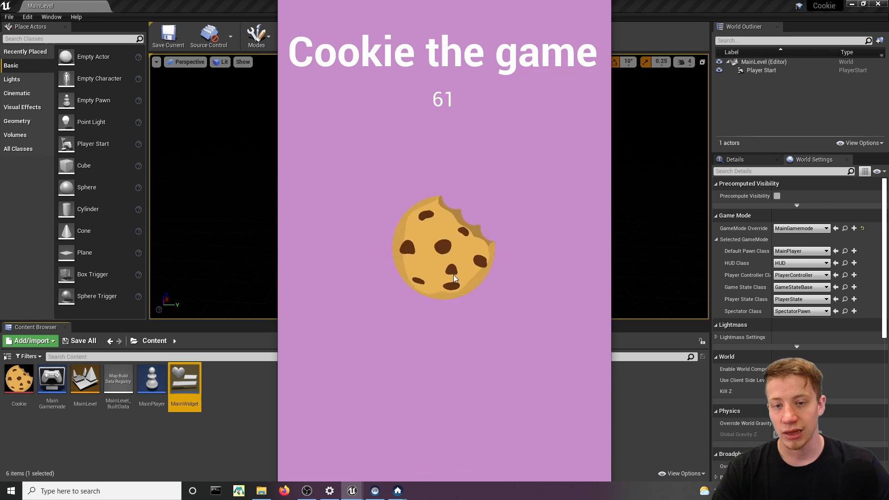
{"action": "left_click", "coordinate": [454, 274]}
{"action": "left_click", "coordinate": [454, 274]}
{"action": "left_click", "coordinate": [454, 274]}
{"action": "left_click", "coordinate": [454, 274]}
{"action": "left_click", "coordinate": [454, 274]}
{"action": "left_click", "coordinate": [454, 274]}
{"action": "left_click", "coordinate": [454, 274]}
{"action": "left_click", "coordinate": [455, 276]}
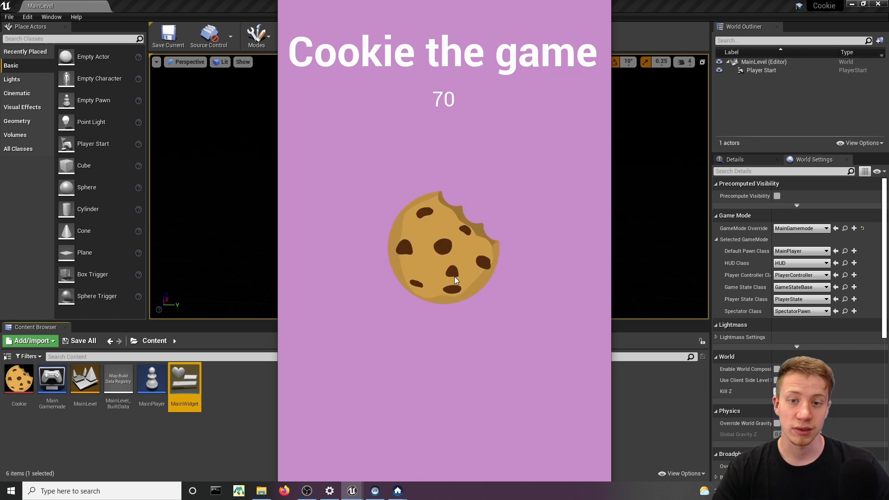
{"action": "left_click", "coordinate": [454, 276]}
{"action": "left_click", "coordinate": [454, 276]}
{"action": "left_click", "coordinate": [454, 276]}
{"action": "left_click", "coordinate": [455, 278]}
{"action": "left_click", "coordinate": [452, 282]}
{"action": "left_click", "coordinate": [449, 285]}
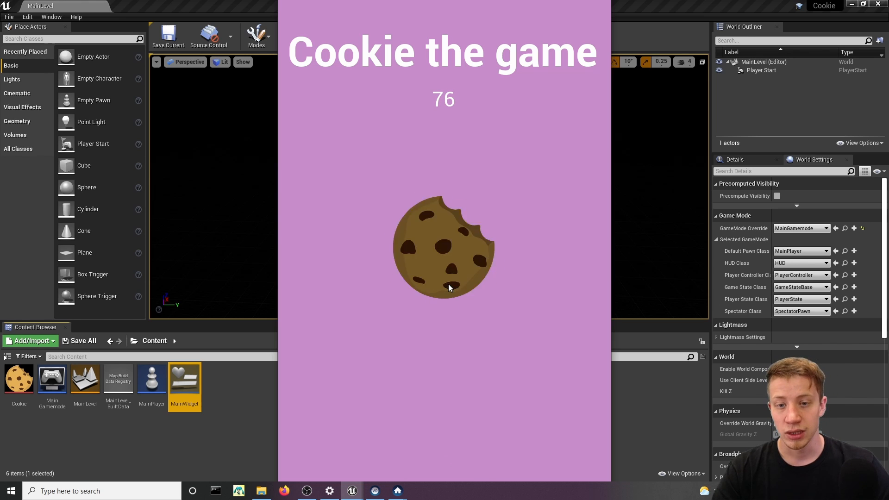
{"action": "left_click", "coordinate": [448, 285]}
{"action": "left_click", "coordinate": [446, 282]}
{"action": "left_click", "coordinate": [447, 282]}
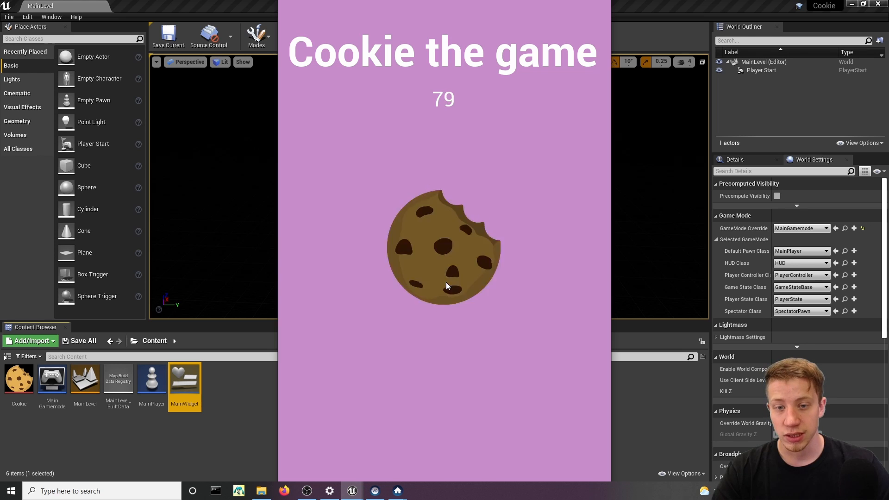
{"action": "left_click", "coordinate": [446, 282]}
{"action": "left_click", "coordinate": [446, 282]}
{"action": "mouse_move", "coordinate": [361, 492]}
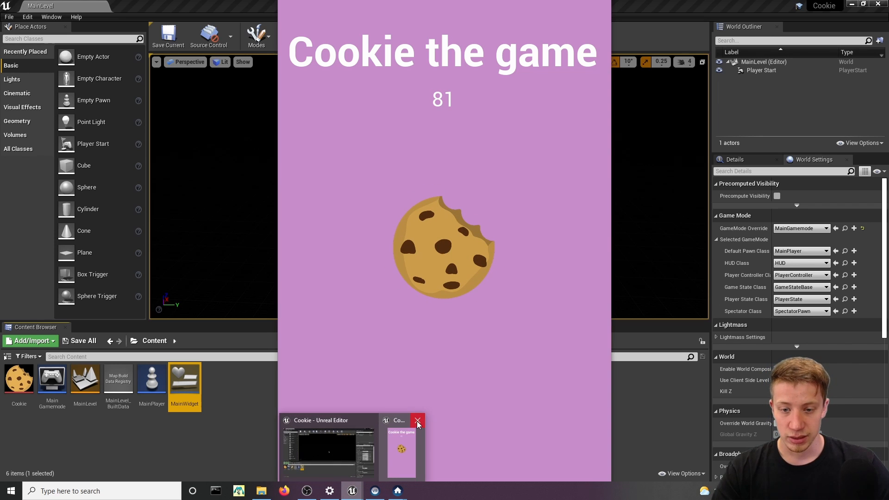
{"action": "left_click", "coordinate": [419, 420]}
Reopen MainWidget and set the cookie button's Hovered tint to white with R, G and B at 1.0.
{"action": "double_click", "coordinate": [178, 382]}
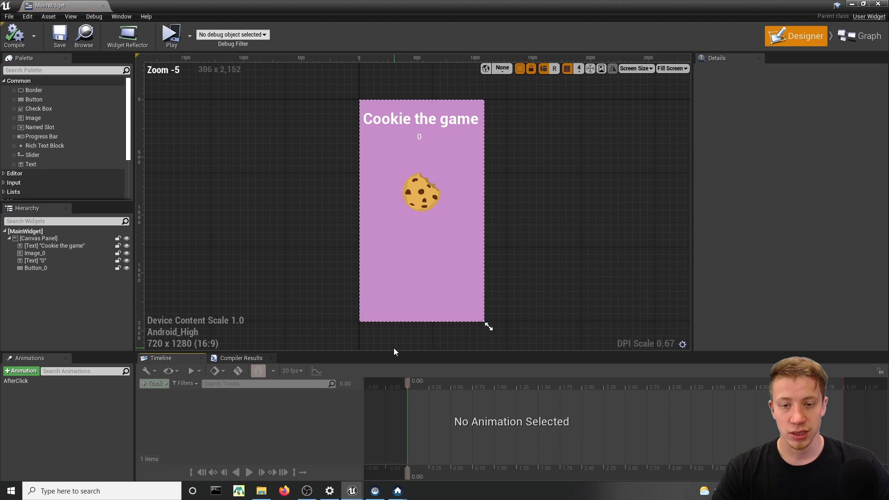
{"action": "scroll", "coordinate": [788, 283], "scroll_direction": "down", "scroll_amount": 2}
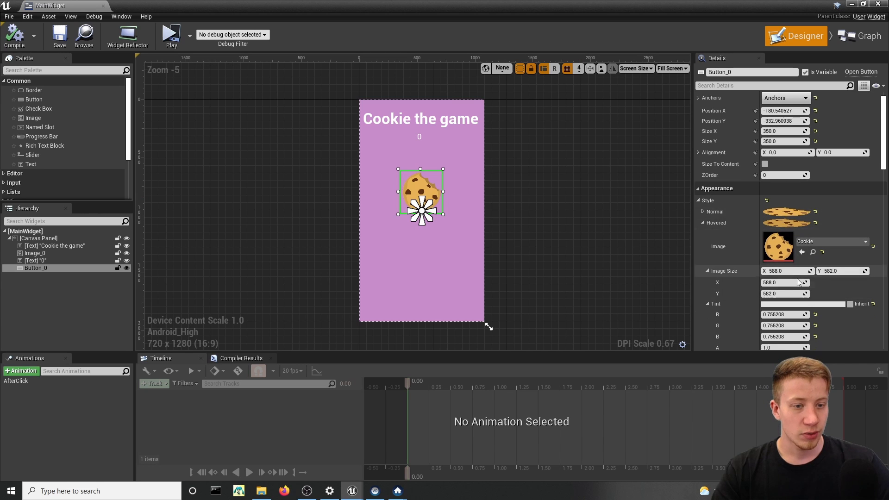
{"action": "left_click", "coordinate": [781, 276]}
{"action": "left_click_drag", "start_coordinate": [715, 277], "coordinate": [703, 218]}
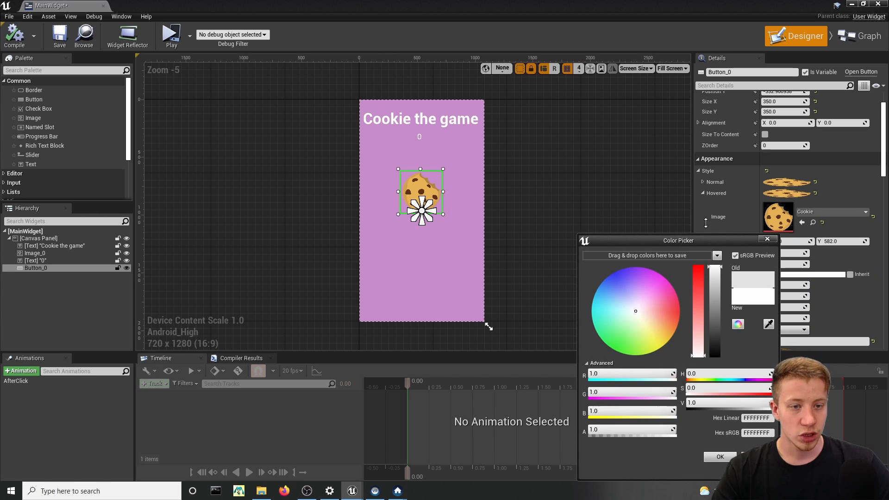
{"action": "left_click", "coordinate": [718, 456]}
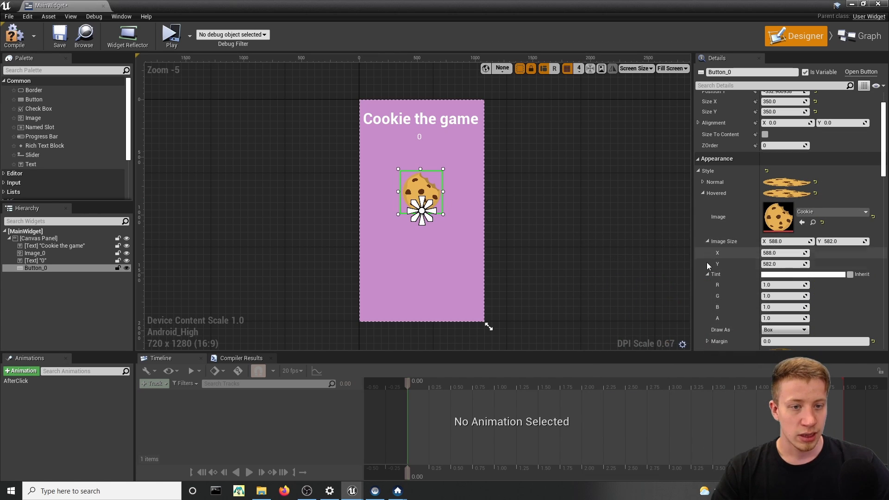
Lighten the cookie button's Pressed tint to a light grey with R, G and B at 0.703125.
{"action": "left_click", "coordinate": [703, 193]}
{"action": "left_click", "coordinate": [703, 204]}
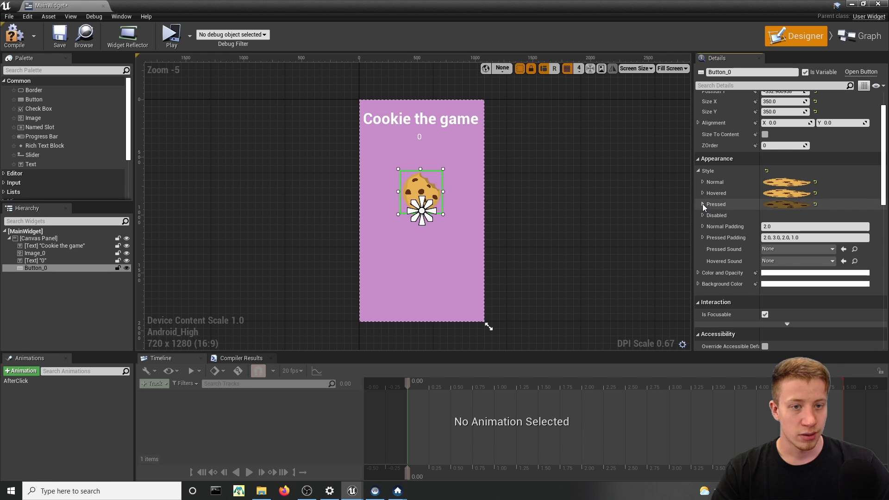
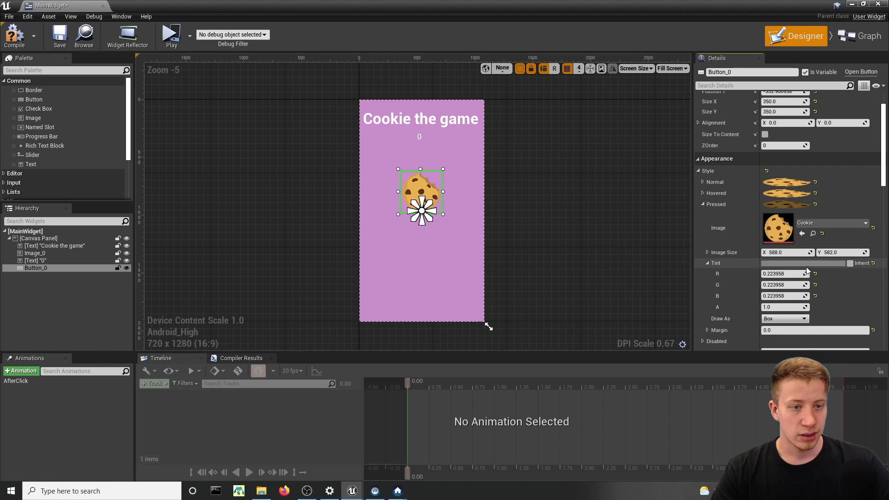
{"action": "left_click", "coordinate": [808, 263]}
{"action": "left_click_drag", "start_coordinate": [749, 339], "coordinate": [753, 295]}
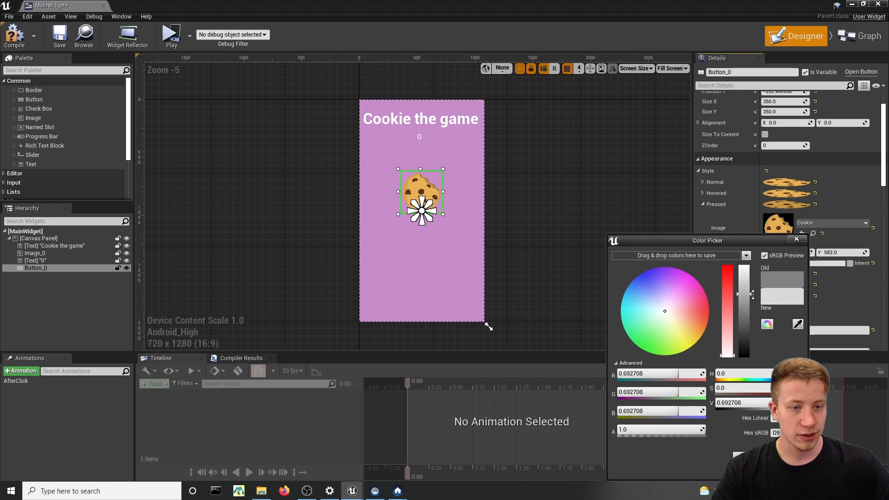
{"action": "left_click", "coordinate": [489, 326]}
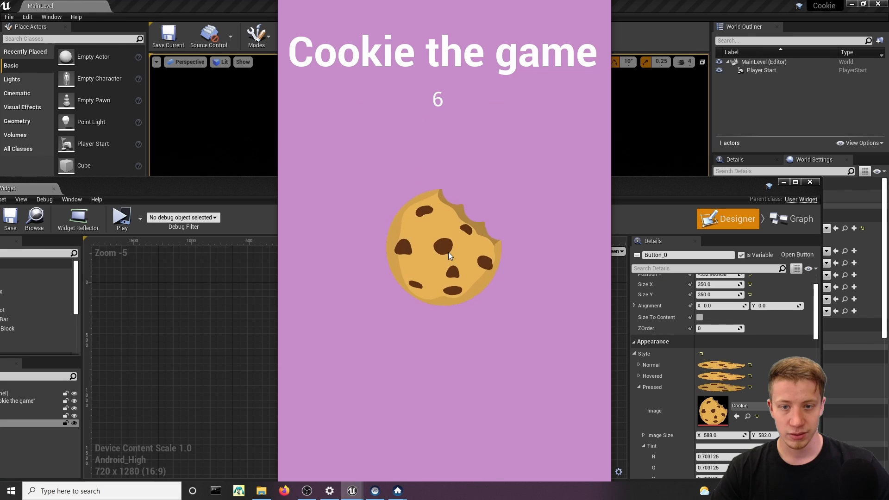
Test the cookie's Hovered and Pressed tints together with its click animation in the running game.
{"action": "left_click", "coordinate": [449, 252]}
{"action": "left_click", "coordinate": [449, 252]}
{"action": "left_click", "coordinate": [448, 252]}
{"action": "left_click", "coordinate": [449, 252]}
{"action": "left_click", "coordinate": [449, 252]}
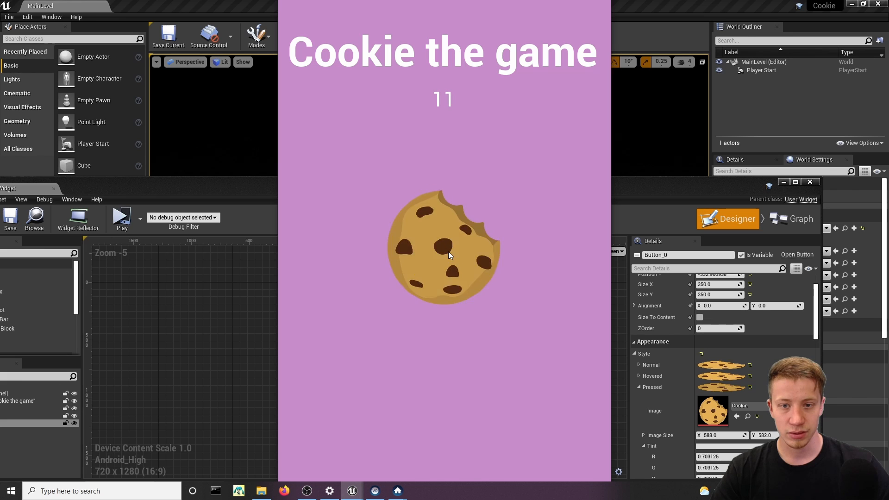
Activate the cookie a few more times in the running game to check its Pressed tint, and close the game.
{"action": "left_click", "coordinate": [448, 251]}
{"action": "left_click", "coordinate": [448, 252]}
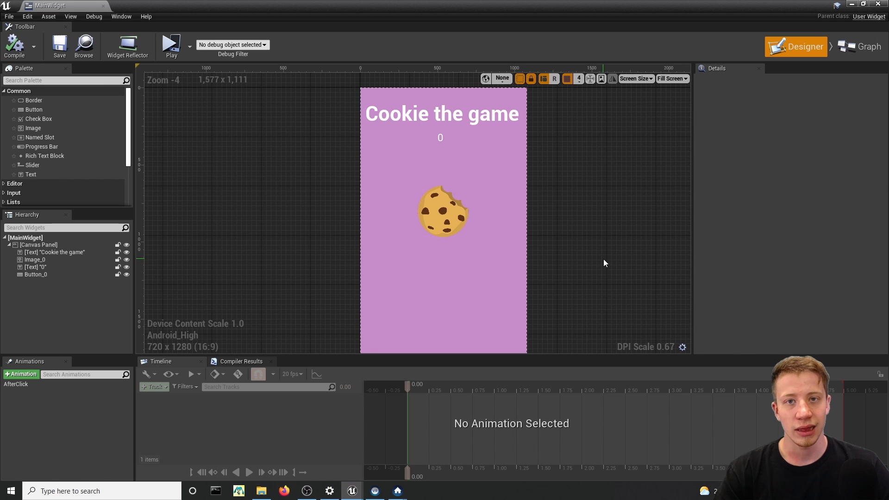
Add a new button about 226 by 105 units to the canvas, below and to the left of the cookie.
{"action": "right_click_drag", "start_coordinate": [573, 249], "coordinate": [561, 225]}
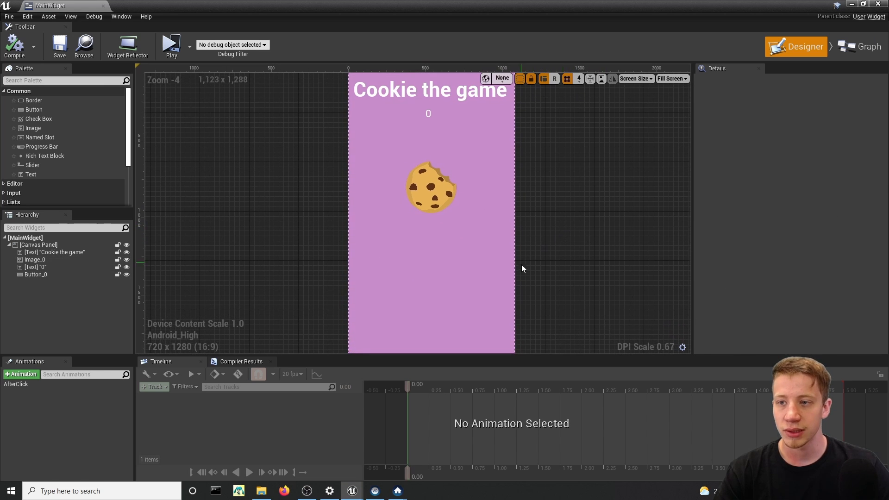
{"action": "right_click_drag", "start_coordinate": [522, 268], "coordinate": [528, 293]}
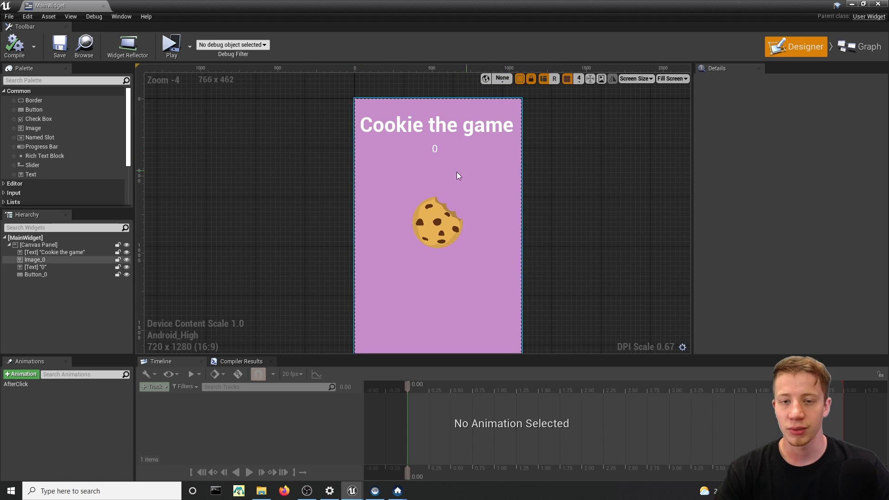
{"action": "right_click_drag", "start_coordinate": [529, 240], "coordinate": [513, 199]}
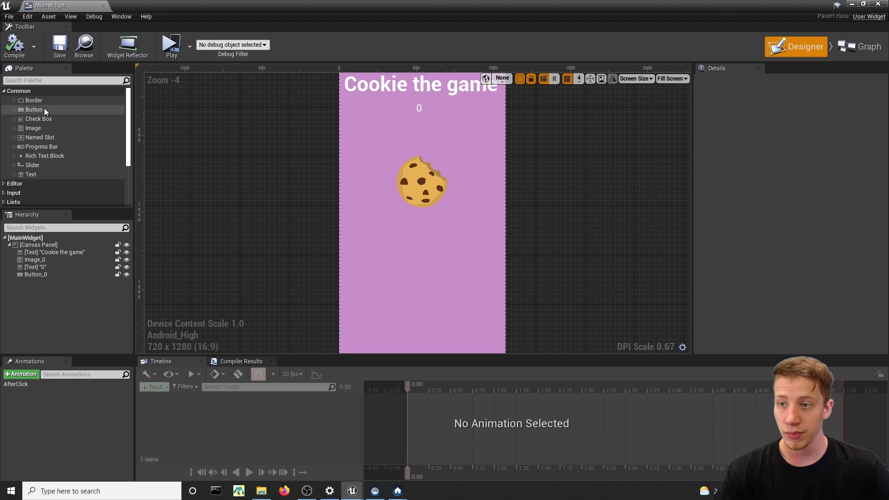
{"action": "left_click_drag", "start_coordinate": [43, 109], "coordinate": [430, 266]}
{"action": "scroll", "coordinate": [365, 248], "scroll_direction": "up", "scroll_amount": 5}
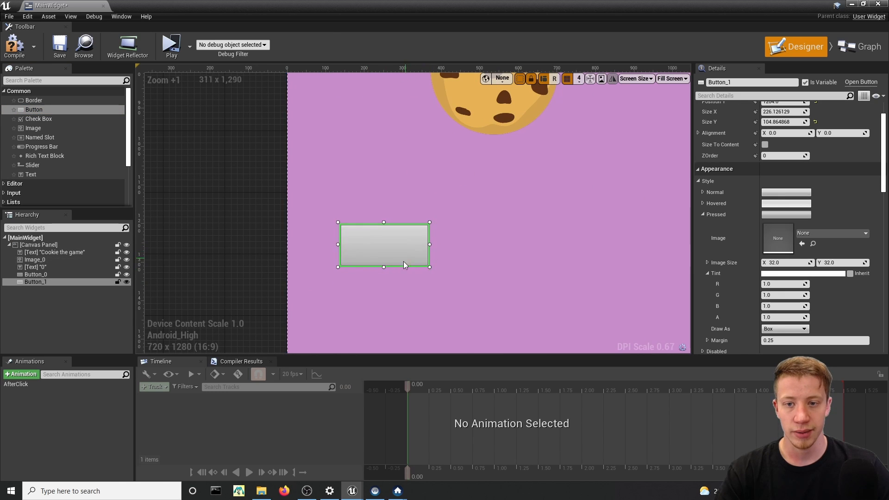
{"action": "scroll", "coordinate": [404, 264], "scroll_direction": "down", "scroll_amount": 2}
{"action": "scroll", "coordinate": [791, 214], "scroll_direction": "up", "scroll_amount": 2}
Anchor the new button to the bottom centre of the canvas and nudge it slightly down and to the right.
{"action": "left_click", "coordinate": [786, 122]}
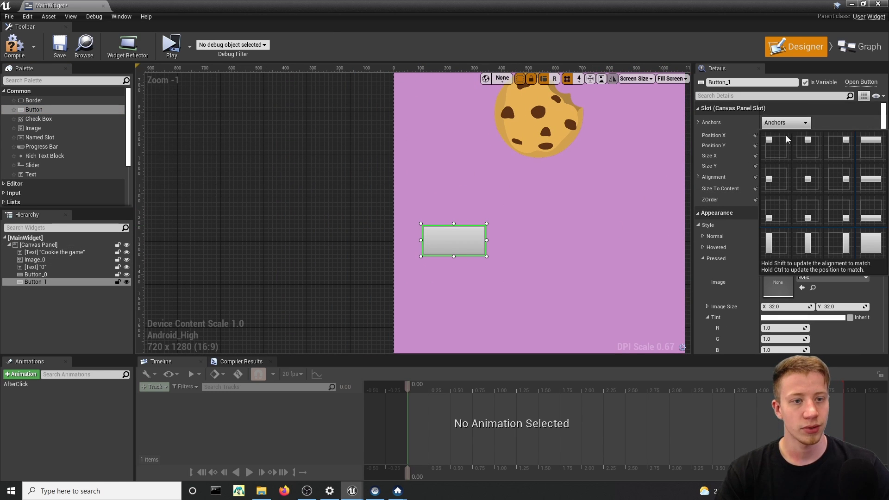
{"action": "left_click", "coordinate": [808, 214]}
{"action": "left_click_drag", "start_coordinate": [450, 248], "coordinate": [452, 258]}
Add a text block inside the new button and set its text to "Oven".
{"action": "left_click", "coordinate": [35, 101]}
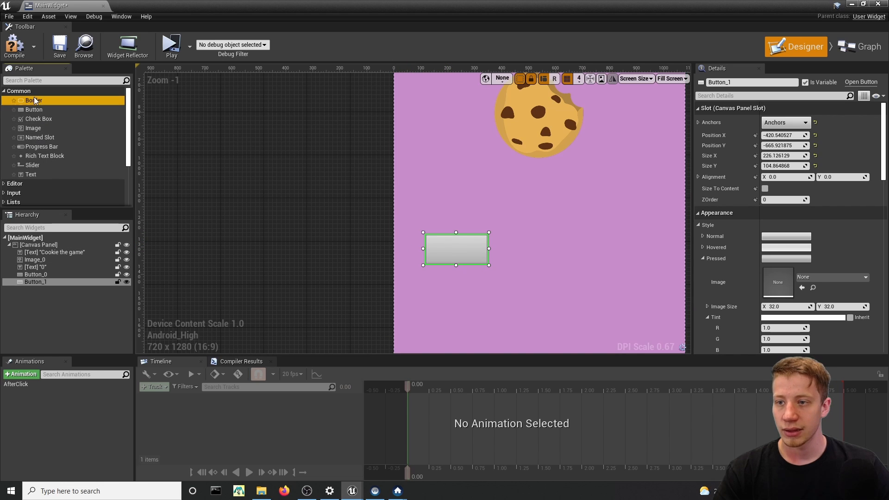
{"action": "left_click_drag", "start_coordinate": [39, 175], "coordinate": [353, 192]}
{"action": "mouse_move", "coordinate": [458, 250]}
{"action": "left_mouse_down"}
{"action": "mouse_move", "coordinate": [222, 244]}
{"action": "mouse_move", "coordinate": [374, 237]}
{"action": "mouse_move", "coordinate": [471, 249]}
{"action": "left_mouse_up"}
{"action": "scroll", "coordinate": [785, 283], "scroll_direction": "down", "scroll_amount": 3}
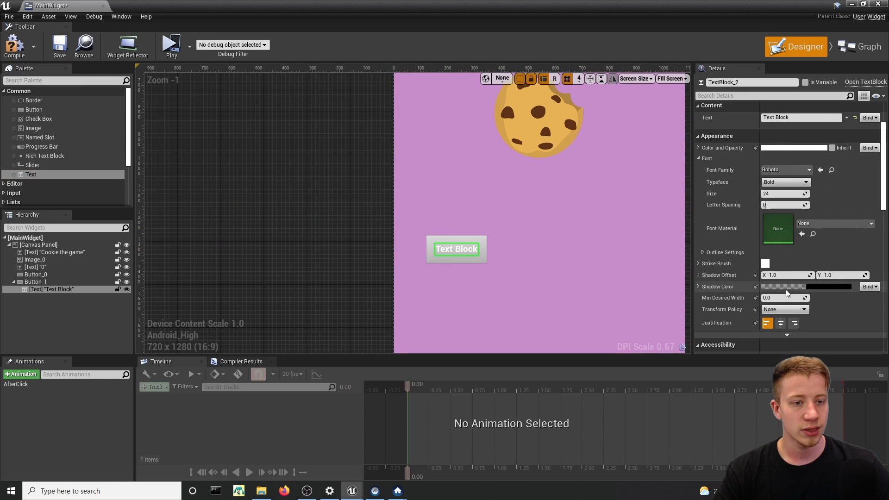
{"action": "scroll", "coordinate": [785, 290], "scroll_direction": "up", "scroll_amount": 3}
{"action": "left_click_drag", "start_coordinate": [793, 176], "coordinate": [679, 192]}
{"action": "key", "text": "BackSpace"}
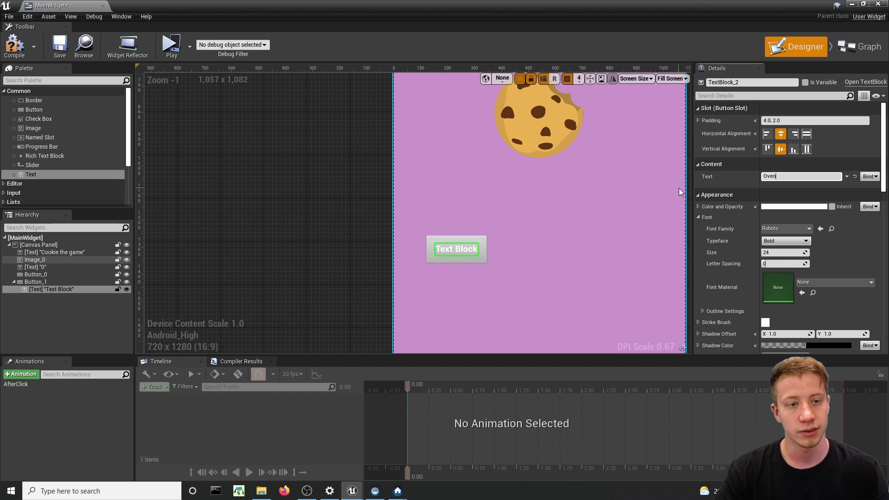
{"action": "left_click", "coordinate": [360, 266]}
{"action": "left_click", "coordinate": [463, 251]}
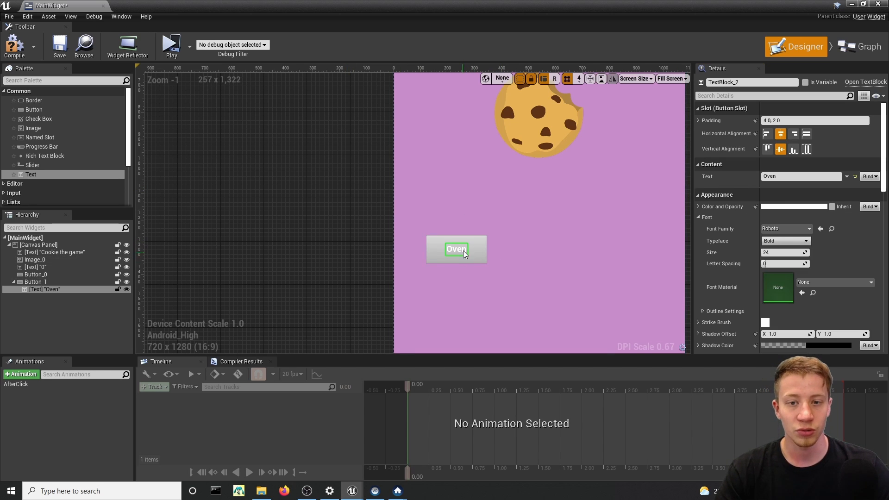
{"action": "left_click", "coordinate": [485, 200]}
{"action": "left_click", "coordinate": [287, 212]}
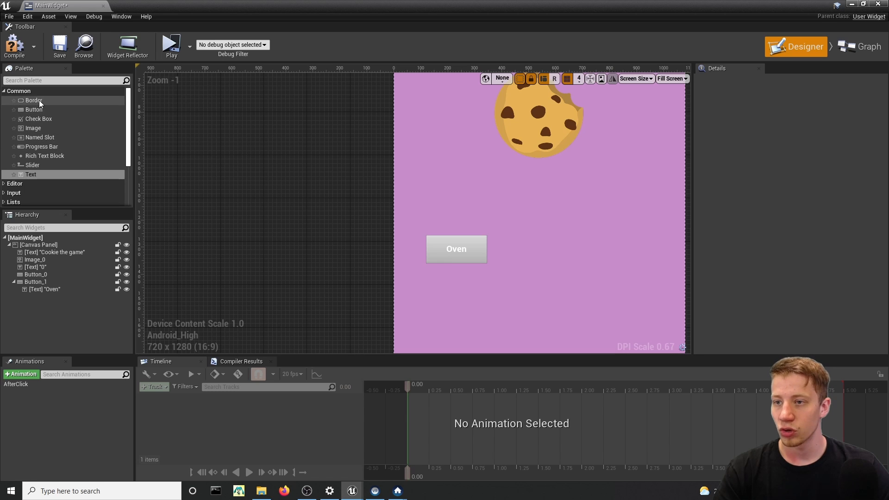
Place a text block on the canvas just above the Oven button and duplicate it.
{"action": "left_click", "coordinate": [59, 81]}
{"action": "type", "text": "tex"}
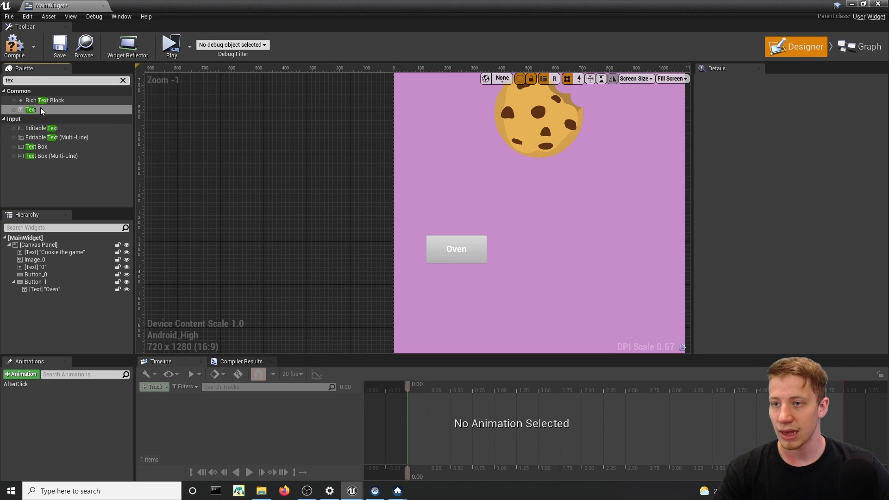
{"action": "left_click_drag", "start_coordinate": [40, 110], "coordinate": [492, 221]}
{"action": "key", "text": "ctrl+w"}
Set the left text block to "Price:", align it and its neighbour side by side above the Oven button, and compile the widget.
{"action": "left_click", "coordinate": [450, 221]}
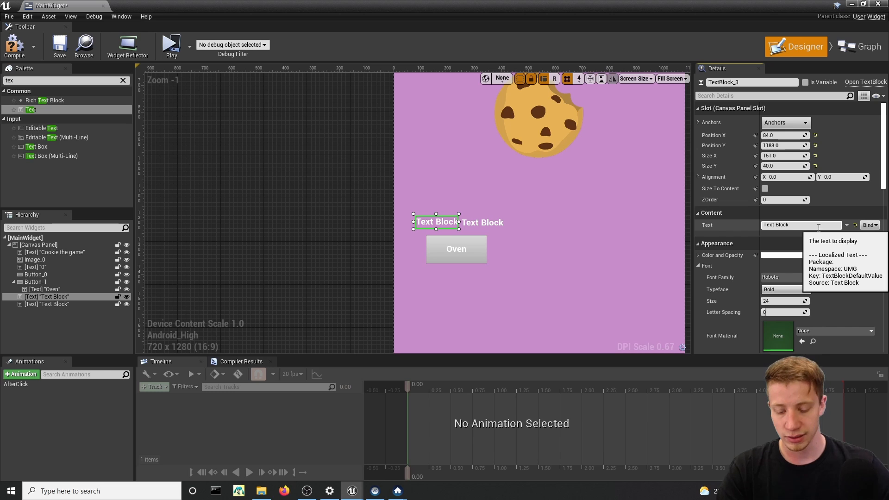
{"action": "key", "text": "Return"}
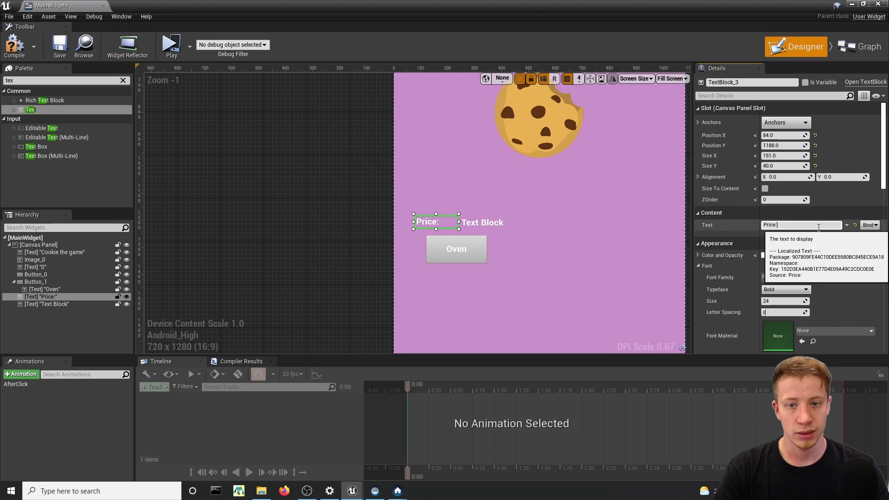
{"action": "left_click_drag", "start_coordinate": [430, 223], "coordinate": [435, 223]}
{"action": "left_click", "coordinate": [496, 224]}
{"action": "left_click_drag", "start_coordinate": [497, 225], "coordinate": [474, 225]}
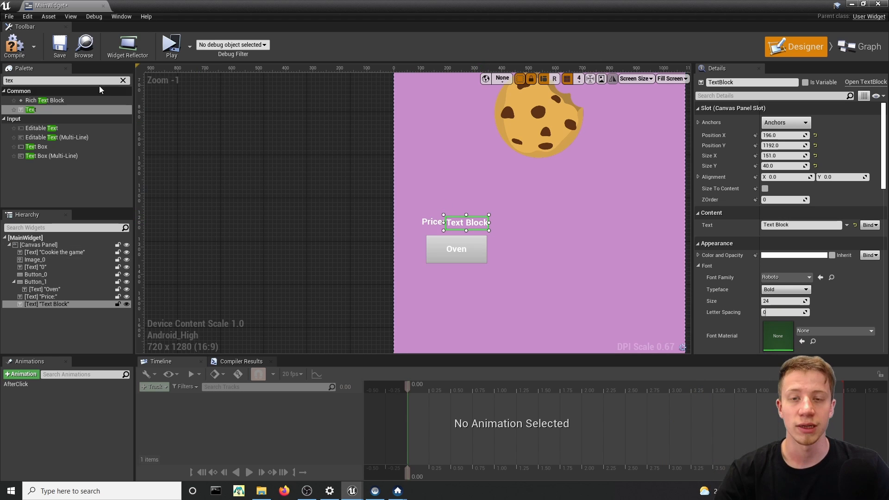
{"action": "left_click", "coordinate": [15, 46]}
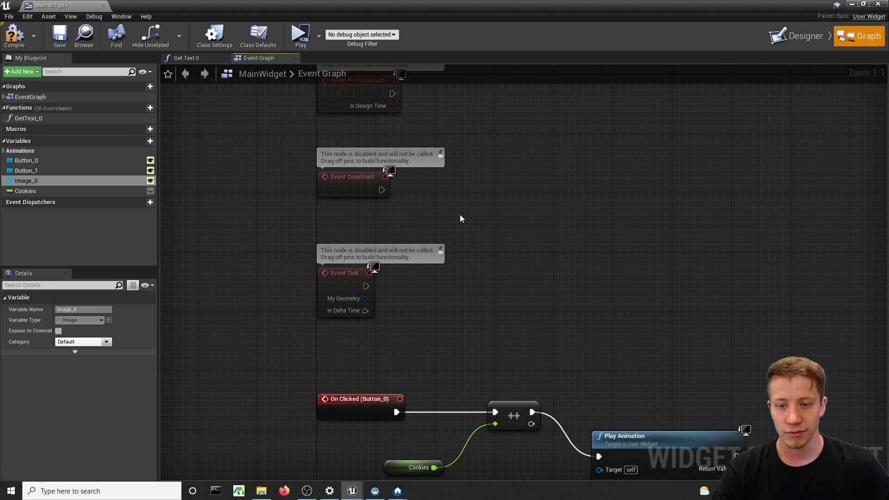
In the widget's event graph, connect a Delay node with a duration of 1.0 to Event Tick.
{"action": "left_click", "coordinate": [332, 290]}
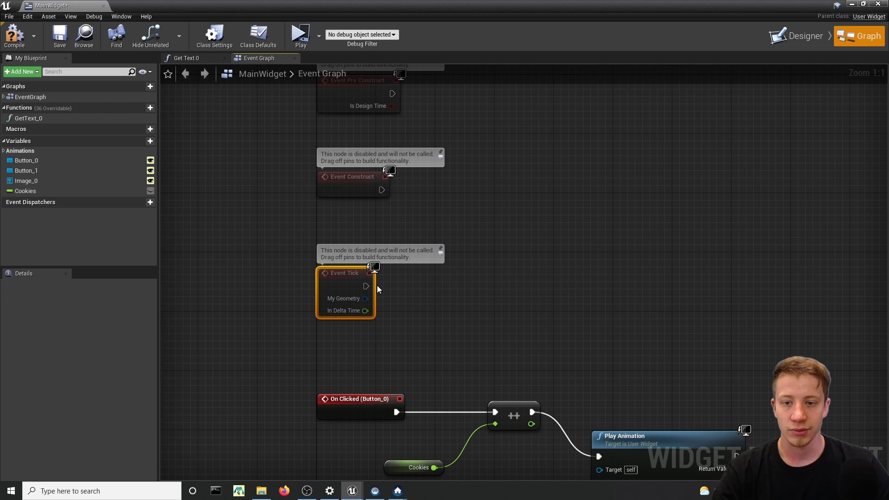
{"action": "left_click_drag", "start_coordinate": [366, 286], "coordinate": [454, 277]}
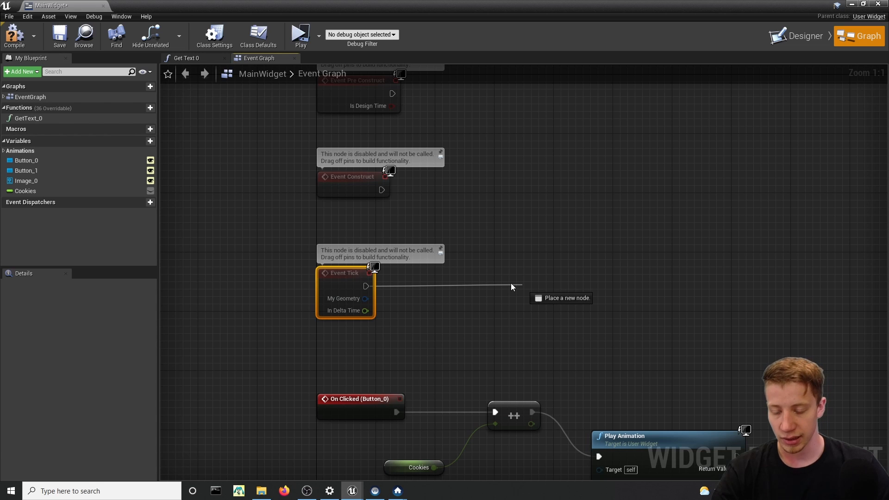
{"action": "left_click_drag", "start_coordinate": [511, 286], "coordinate": [512, 286]}
{"action": "type", "text": "delay"}
{"action": "key", "text": "Return"}
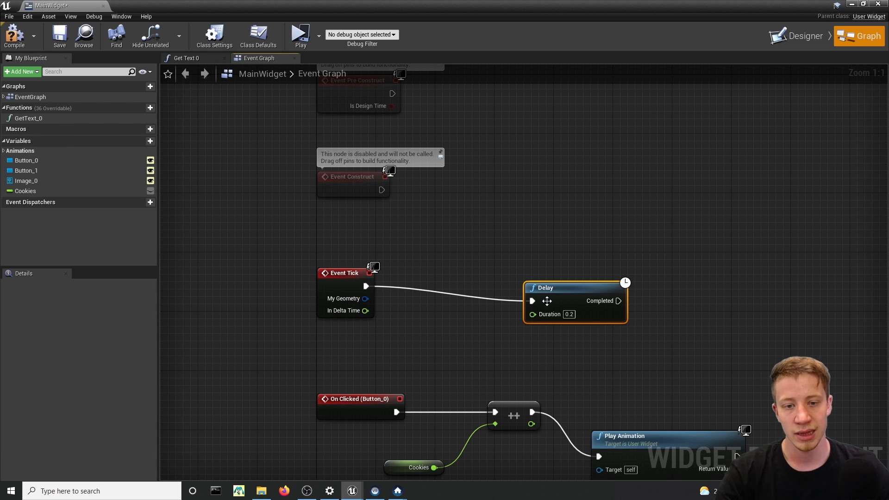
{"action": "left_click", "coordinate": [571, 315]}
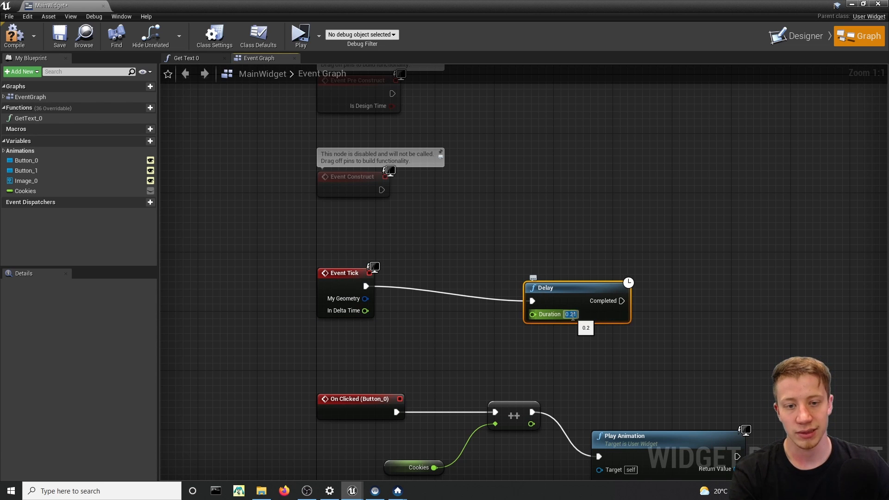
{"action": "type", "text": "1"}
Move the Delay node closer to Event Tick and shift Event Tick up to line up with it.
{"action": "left_click_drag", "start_coordinate": [581, 300], "coordinate": [529, 255]}
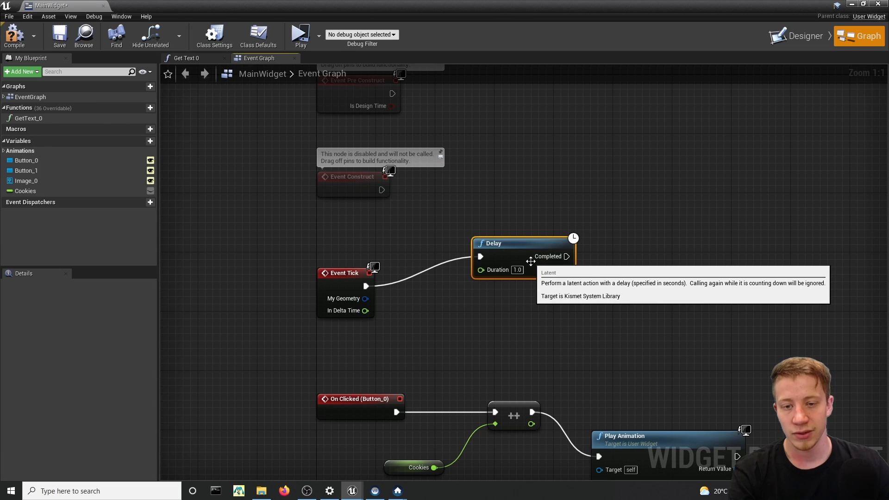
{"action": "left_click", "coordinate": [332, 298]}
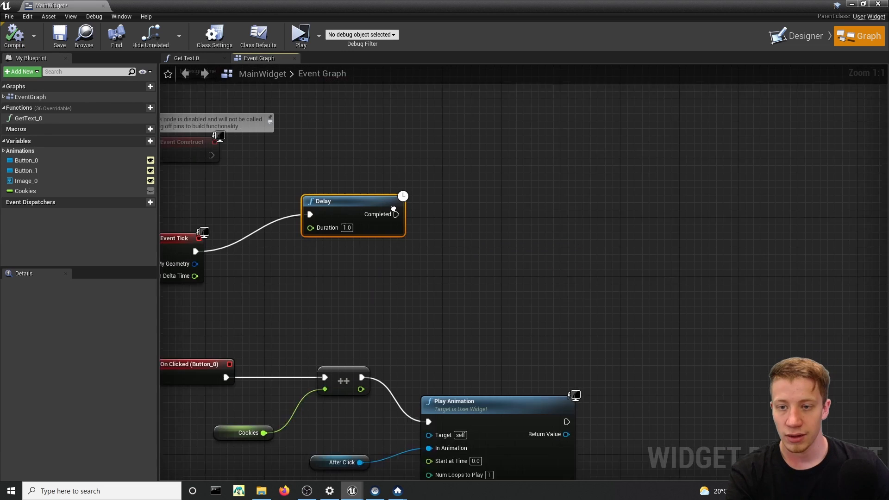
{"action": "right_click_drag", "start_coordinate": [338, 254], "coordinate": [409, 239]}
{"action": "left_click_drag", "start_coordinate": [241, 235], "coordinate": [240, 211]}
{"action": "right_click_drag", "start_coordinate": [449, 195], "coordinate": [421, 215]}
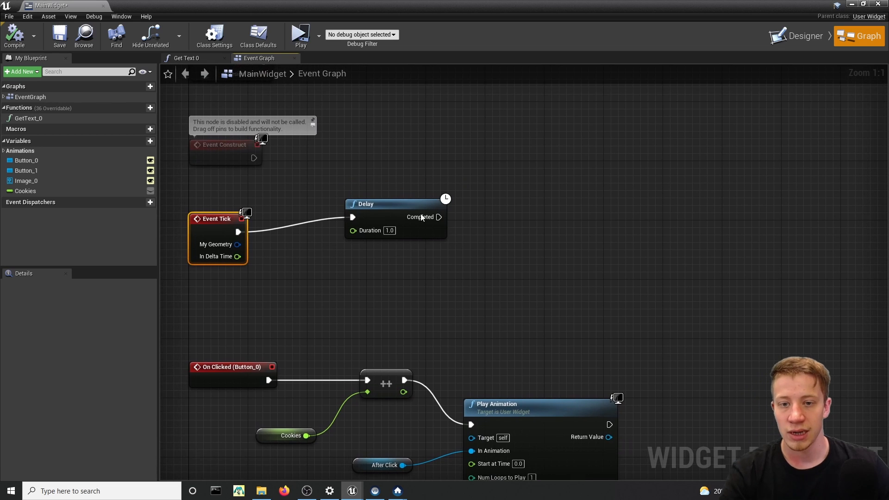
Add a Set Cookies node and connect it to the Delay node's Completed output.
{"action": "left_click_drag", "start_coordinate": [41, 189], "coordinate": [574, 184]}
{"action": "left_click", "coordinate": [487, 191]}
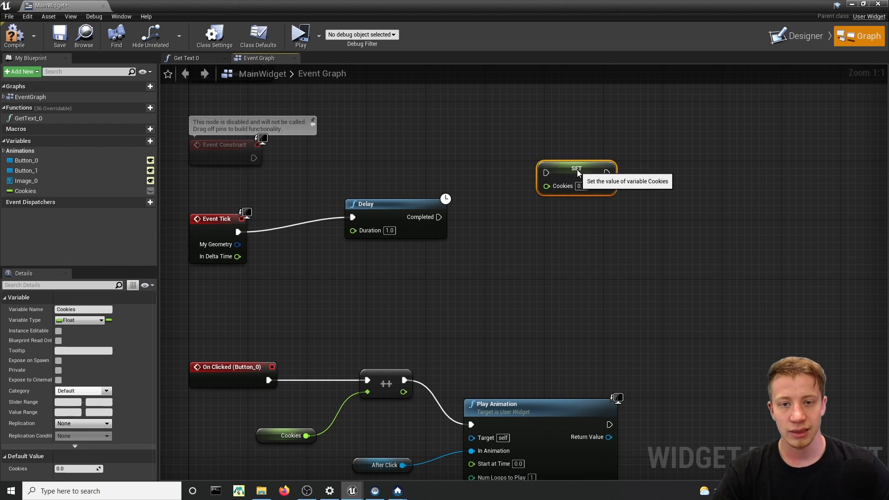
{"action": "left_click_drag", "start_coordinate": [439, 217], "coordinate": [553, 173]}
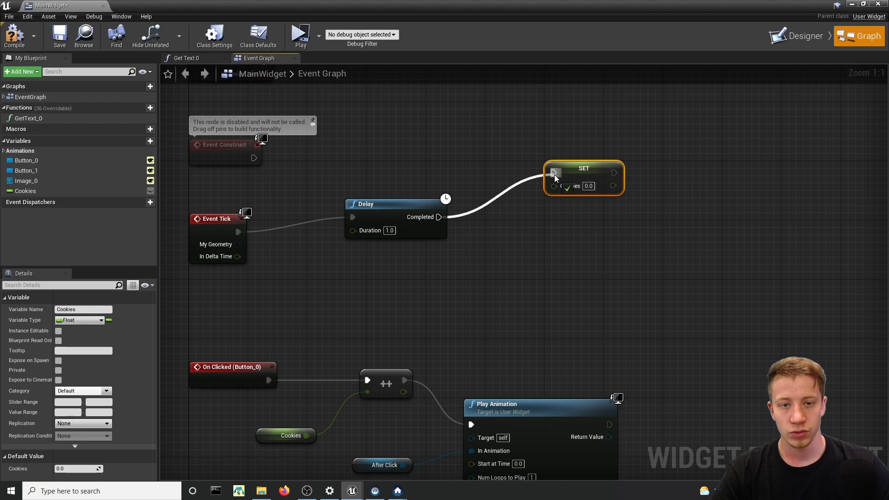
Add a Cookies getter, feed it into a float addition node, and connect the sum to the Set Cookies input.
{"action": "left_click_drag", "start_coordinate": [37, 190], "coordinate": [486, 251]}
{"action": "left_click", "coordinate": [431, 254]}
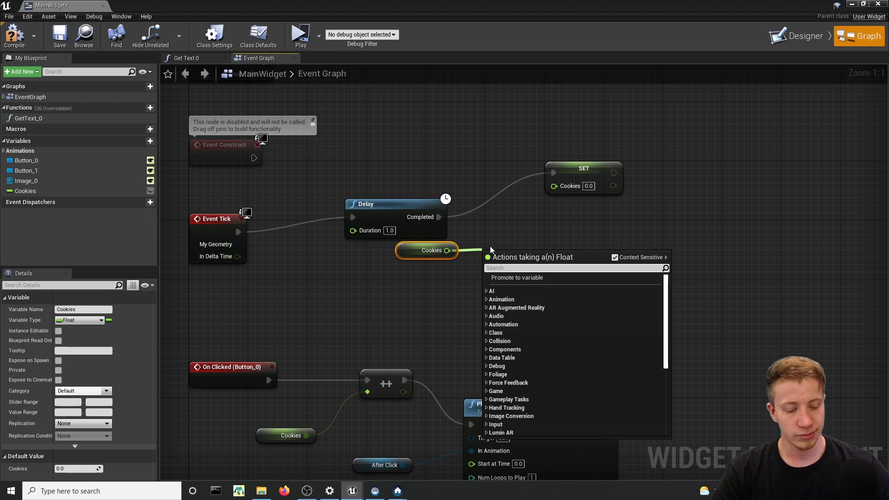
{"action": "type", "text": "+"}
{"action": "key", "text": "Return"}
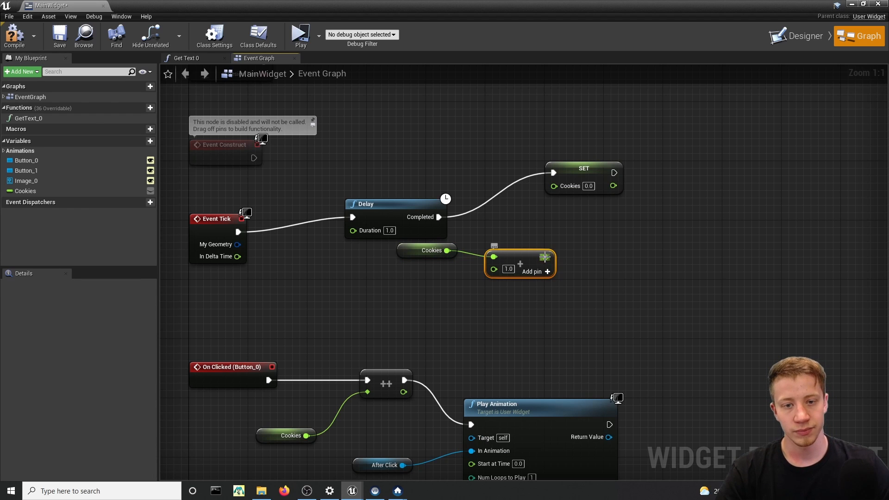
{"action": "left_click_drag", "start_coordinate": [546, 257], "coordinate": [554, 185]}
{"action": "left_click_drag", "start_coordinate": [519, 266], "coordinate": [498, 281]}
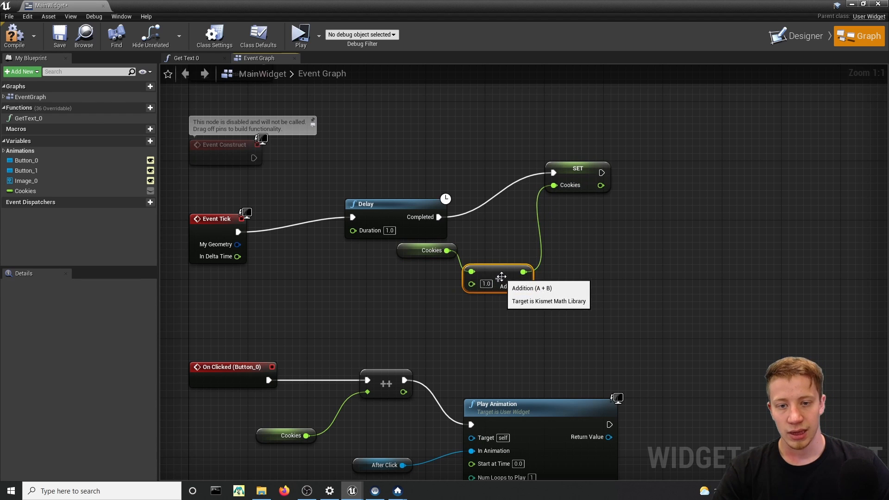
Promote the addition's second input to a float variable named AutoCooker and place its node below the Cookies getter.
{"action": "right_click", "coordinate": [478, 287]}
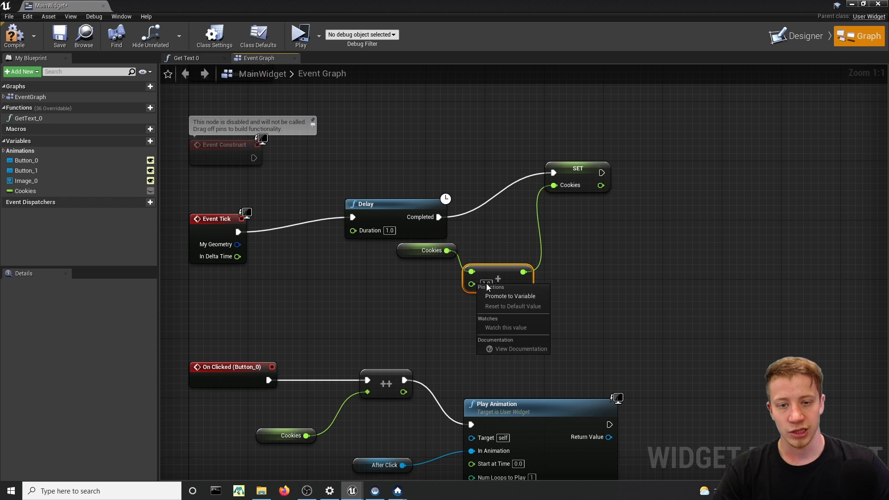
{"action": "left_click", "coordinate": [500, 296]}
{"action": "left_click", "coordinate": [91, 310]}
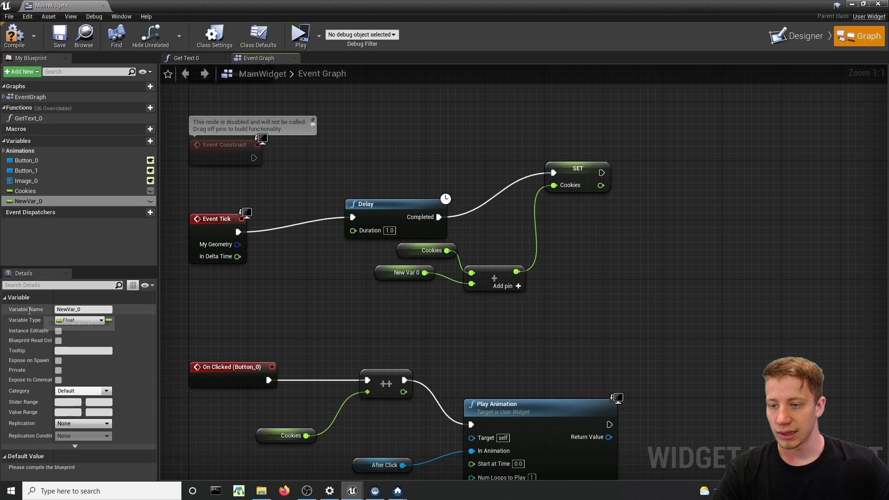
{"action": "type", "text": "AutoCooker"}
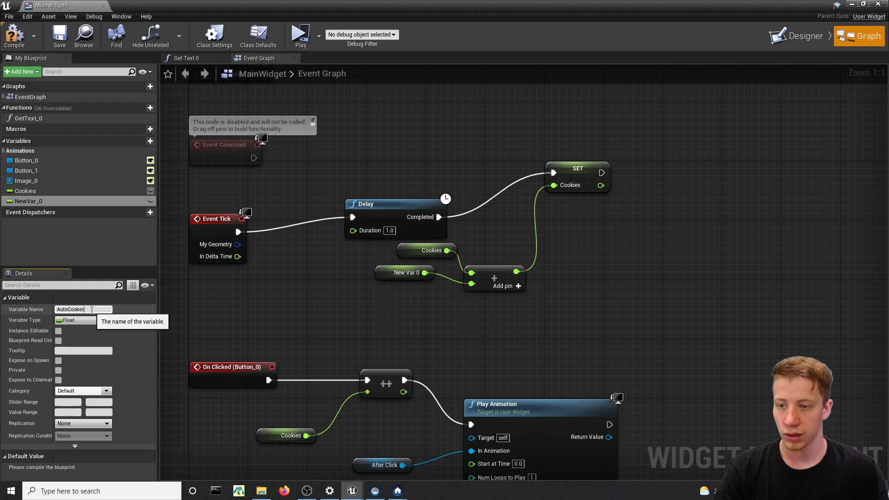
{"action": "key", "text": "Return"}
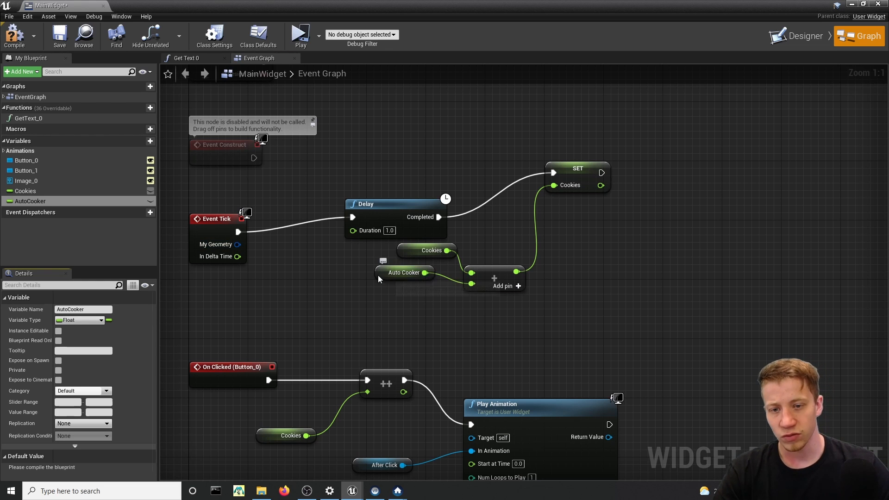
{"action": "left_click_drag", "start_coordinate": [379, 276], "coordinate": [400, 284]}
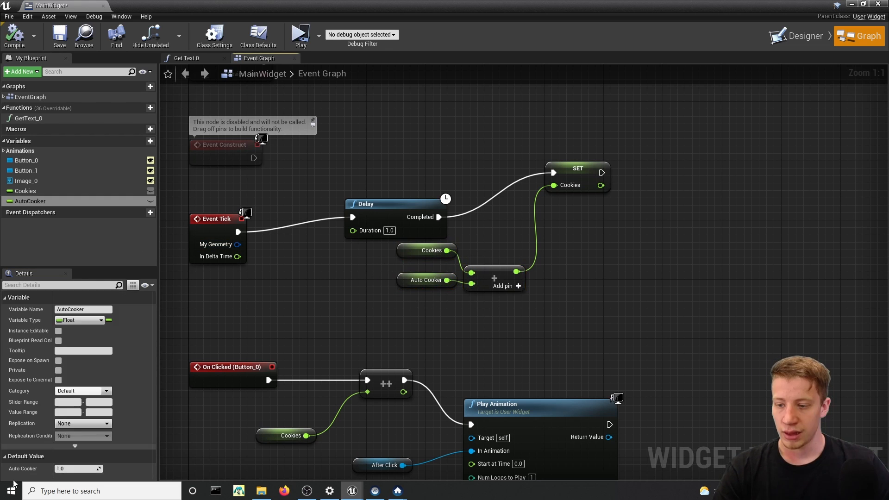
Set AutoCooker's default value to 0.0 and compile the widget blueprint.
{"action": "left_click", "coordinate": [66, 468]}
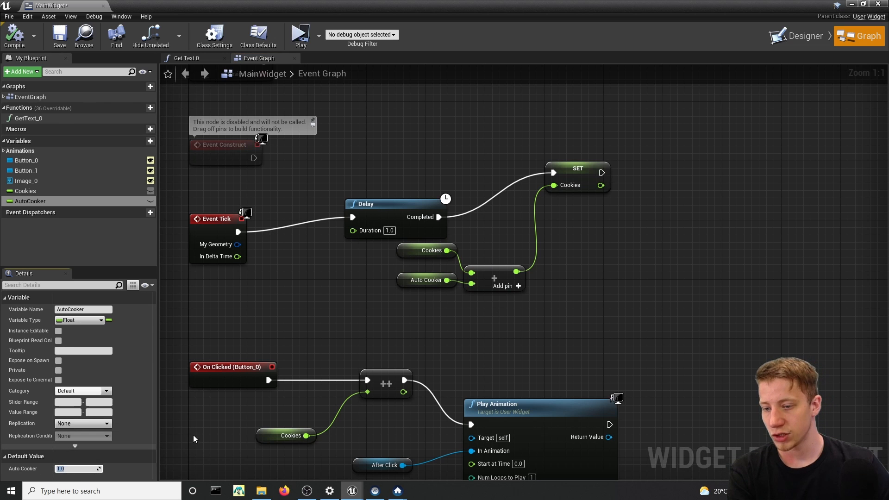
{"action": "type", "text": "0.0"}
{"action": "left_click", "coordinate": [13, 36]}
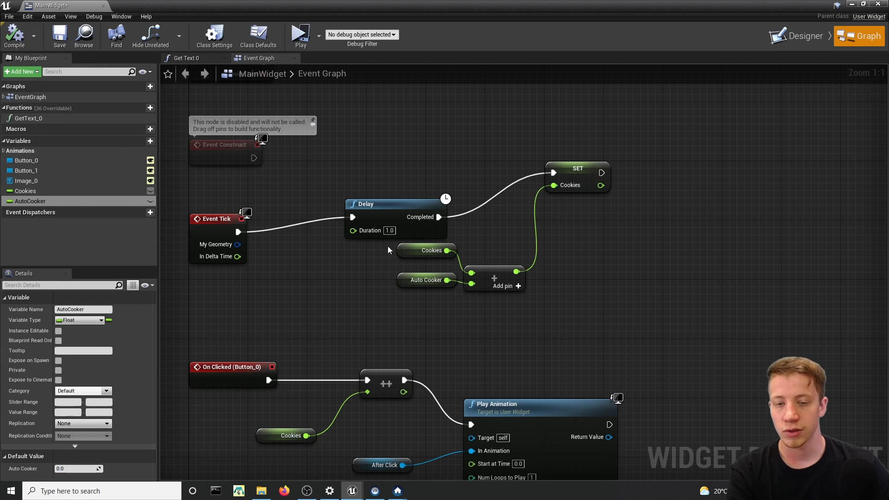
Create an On Clicked event for the Oven button (Button_1) in the widget's Event Graph.
{"action": "left_click", "coordinate": [799, 37]}
{"action": "scroll", "coordinate": [388, 268], "scroll_direction": "up", "scroll_amount": 3}
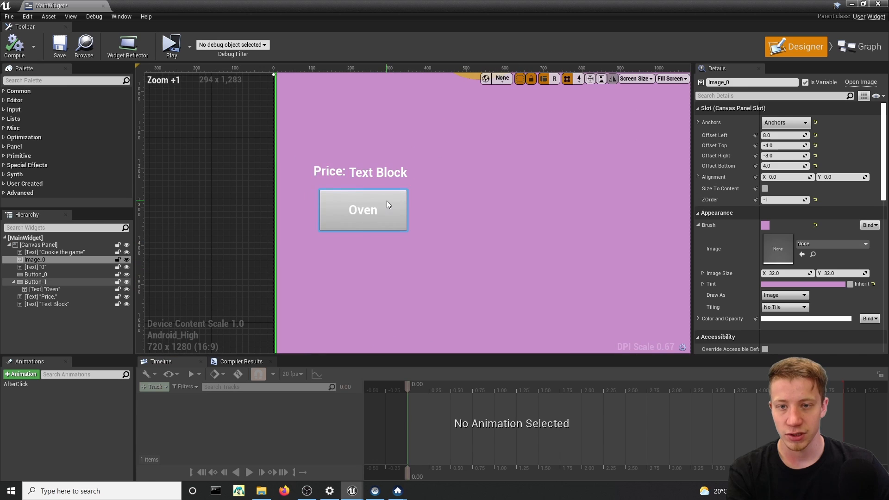
{"action": "left_click", "coordinate": [322, 227]}
{"action": "scroll", "coordinate": [819, 286], "scroll_direction": "down", "scroll_amount": 15}
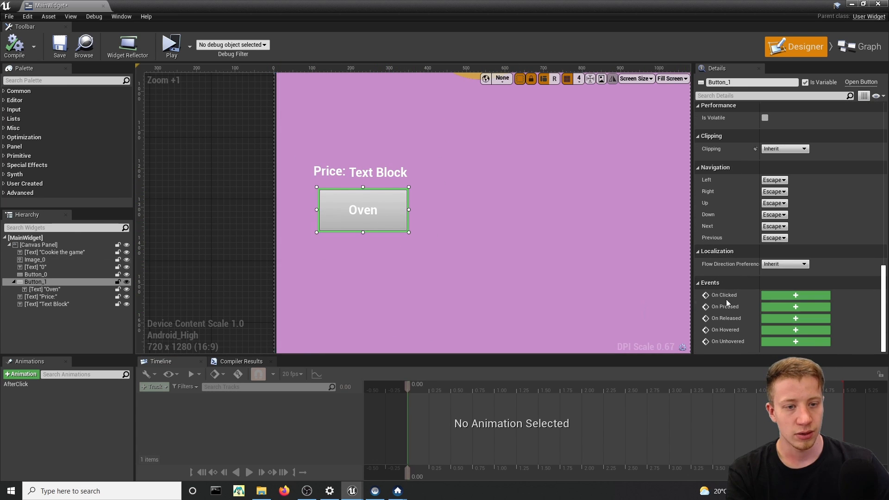
{"action": "left_click", "coordinate": [794, 295]}
Add a Branch node to the Button_1 On Clicked event's execution output and align it with the event.
{"action": "left_click_drag", "start_coordinate": [363, 251], "coordinate": [487, 304]}
{"action": "type", "text": "branch"}
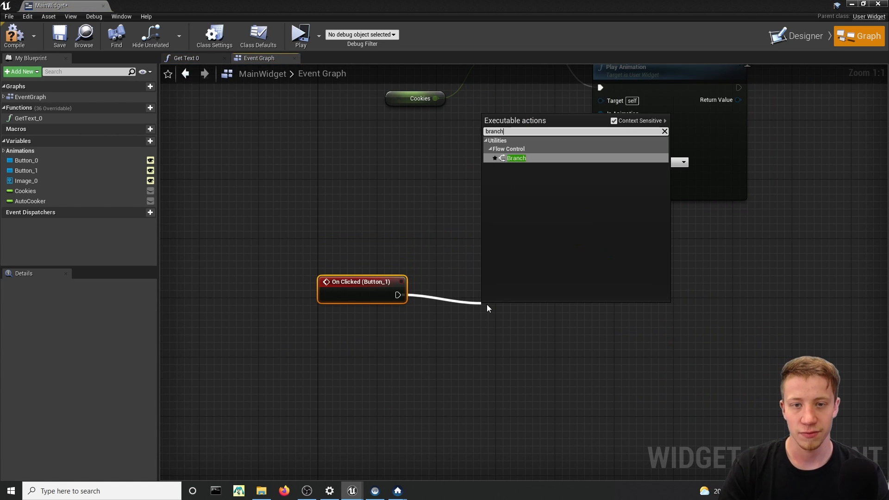
{"action": "key", "text": "Return"}
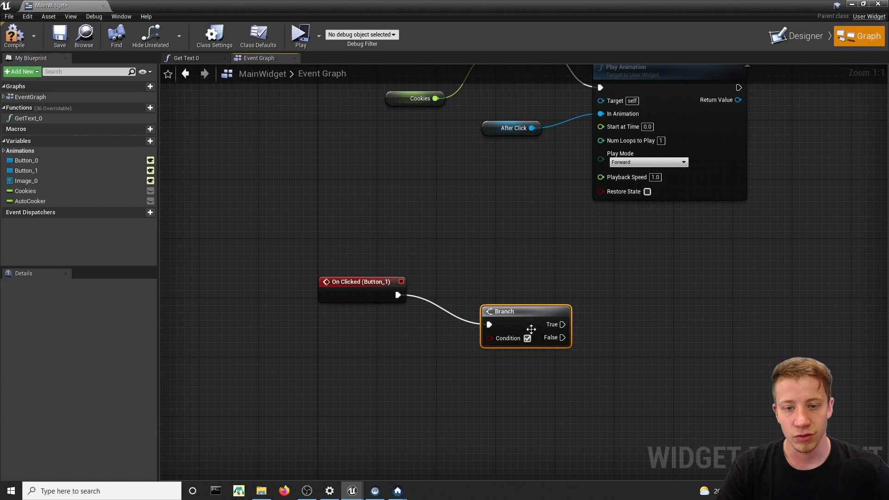
{"action": "left_click_drag", "start_coordinate": [531, 315], "coordinate": [531, 285]}
{"action": "right_click_drag", "start_coordinate": [384, 318], "coordinate": [358, 296]}
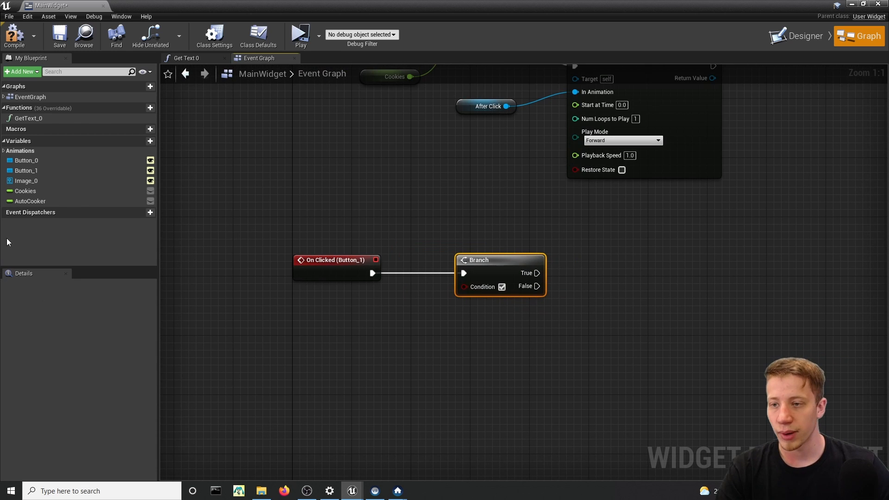
Place a Cookies getter below the Button_1 event and feed it into a float >= float comparison node.
{"action": "left_click_drag", "start_coordinate": [28, 191], "coordinate": [246, 272]}
{"action": "left_click_drag", "start_coordinate": [331, 302], "coordinate": [317, 330]}
{"action": "left_click", "coordinate": [359, 311]}
{"action": "left_click_drag", "start_coordinate": [336, 328], "coordinate": [397, 343]}
{"action": "type", "text": "="}
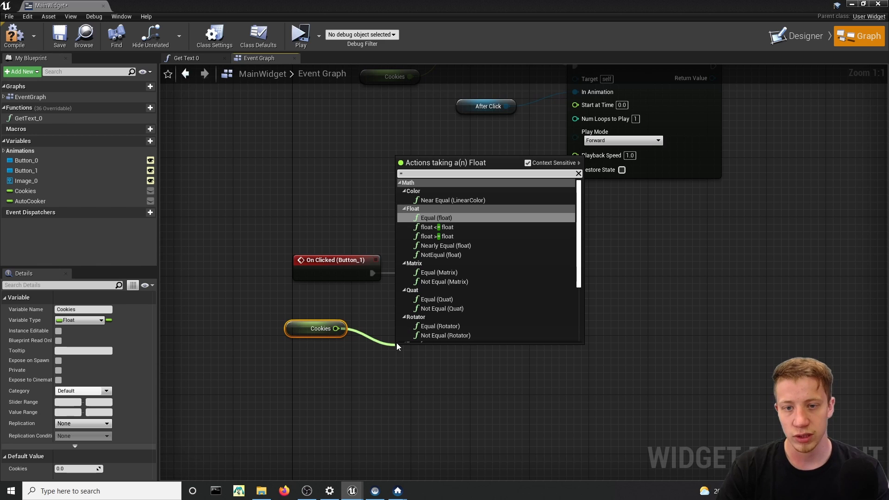
{"action": "key", "text": "Down"}
{"action": "key", "text": "Down"}
{"action": "key", "text": "Return"}
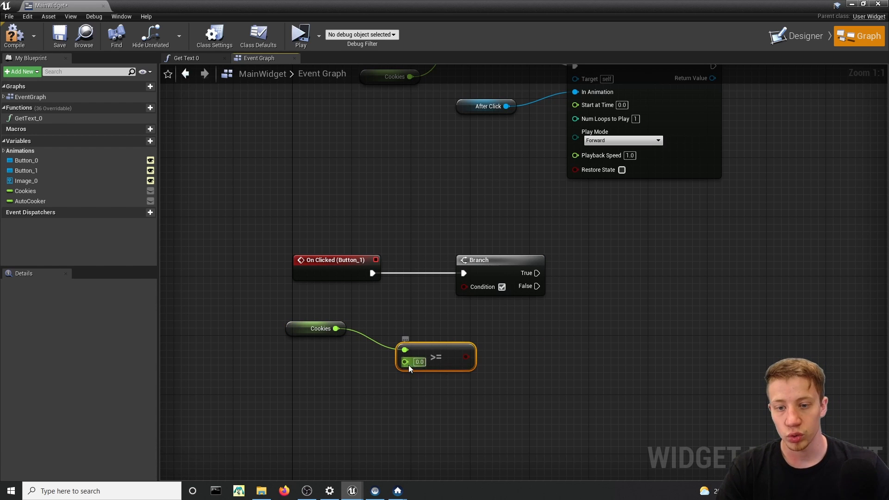
Promote the comparison's second input to a variable named OvenPrice and arrange its node below the Cookies getter.
{"action": "right_click_drag", "start_coordinate": [409, 365], "coordinate": [405, 359]}
{"action": "right_click", "coordinate": [410, 360]}
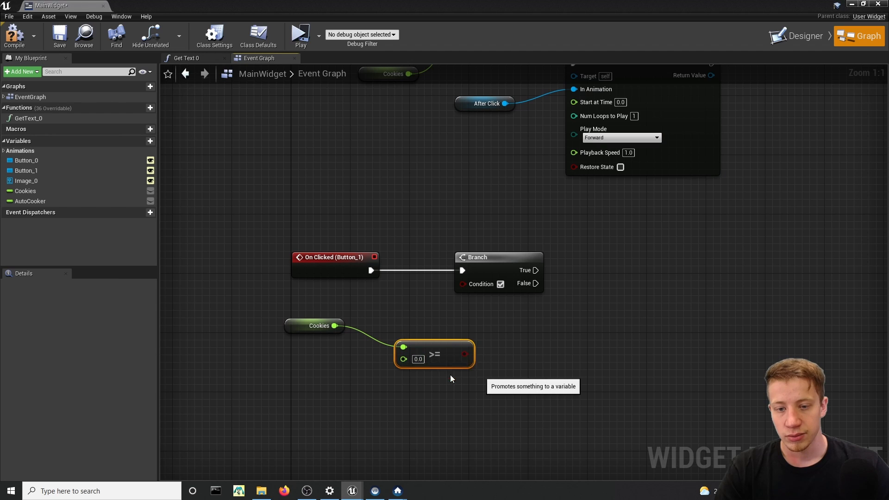
{"action": "left_click", "coordinate": [450, 374]}
{"action": "left_click", "coordinate": [327, 351]}
{"action": "left_click", "coordinate": [83, 310]}
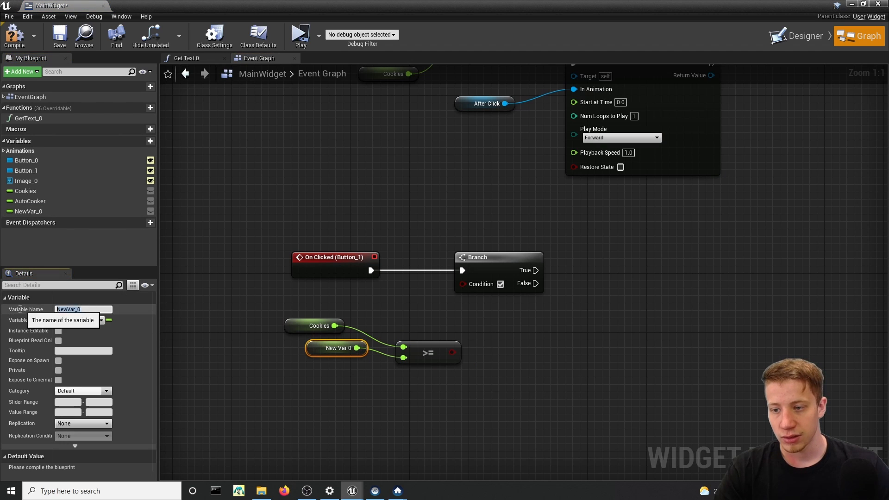
{"action": "type", "text": "OvenPrice"}
{"action": "key", "text": "Return"}
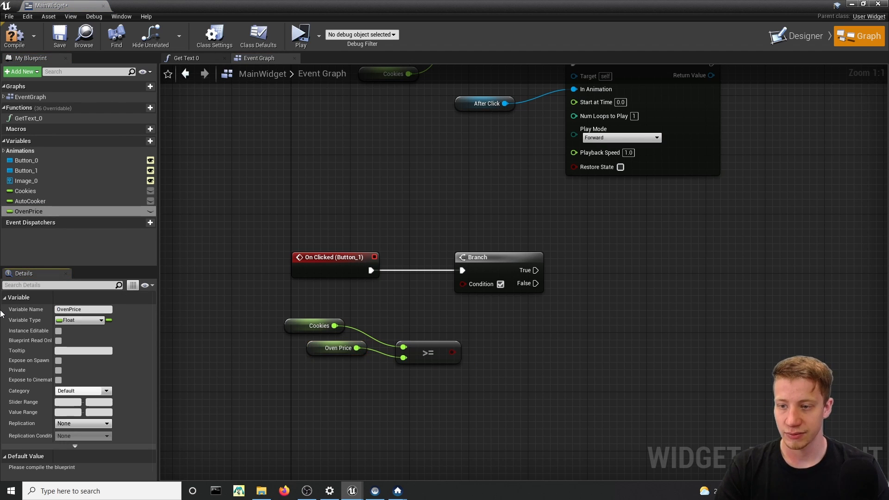
{"action": "left_click_drag", "start_coordinate": [325, 350], "coordinate": [288, 365]}
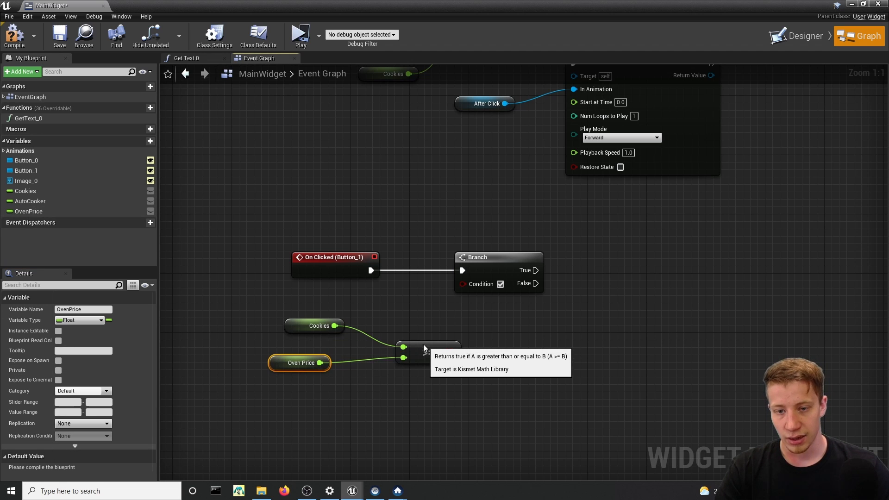
{"action": "left_click_drag", "start_coordinate": [419, 352], "coordinate": [397, 337]}
{"action": "left_click", "coordinate": [277, 364]}
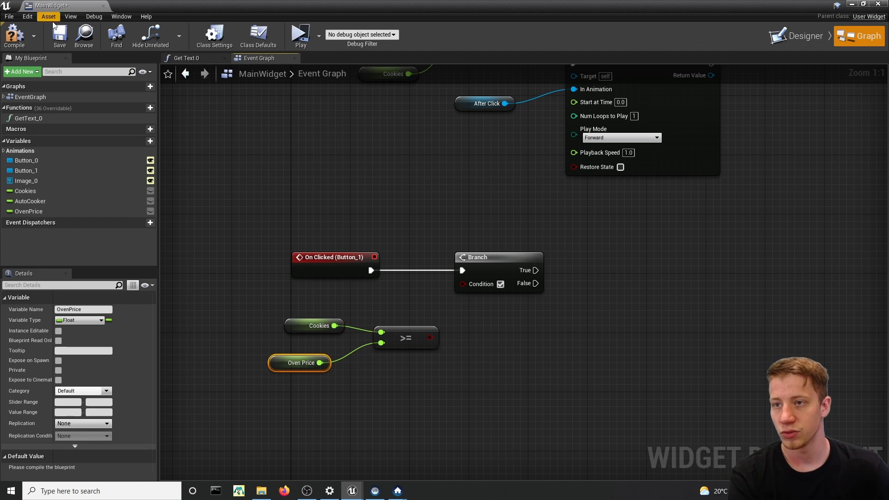
Compile the widget blueprint and set OvenPrice's default value to 20.
{"action": "left_click", "coordinate": [14, 35]}
{"action": "left_click", "coordinate": [68, 469]}
{"action": "type", "text": "2"}
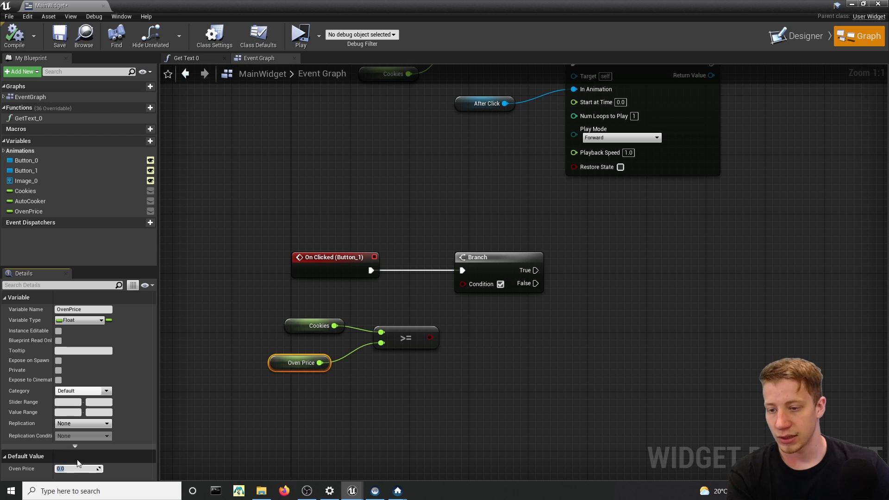
{"action": "type", "text": "0"}
{"action": "key", "text": "Return"}
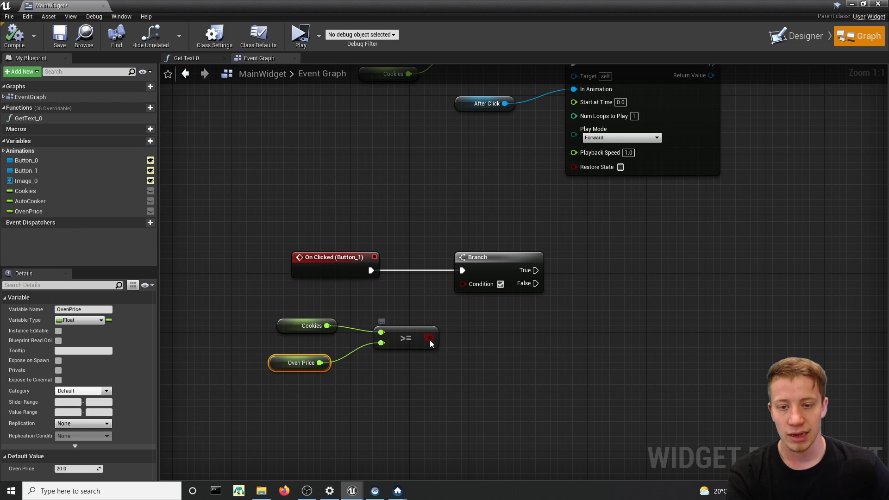
Connect the >= comparison result to the Branch node's Condition input.
{"action": "left_click_drag", "start_coordinate": [430, 338], "coordinate": [464, 285]}
{"action": "right_click_drag", "start_coordinate": [557, 320], "coordinate": [518, 323]}
{"action": "left_click", "coordinate": [266, 329]}
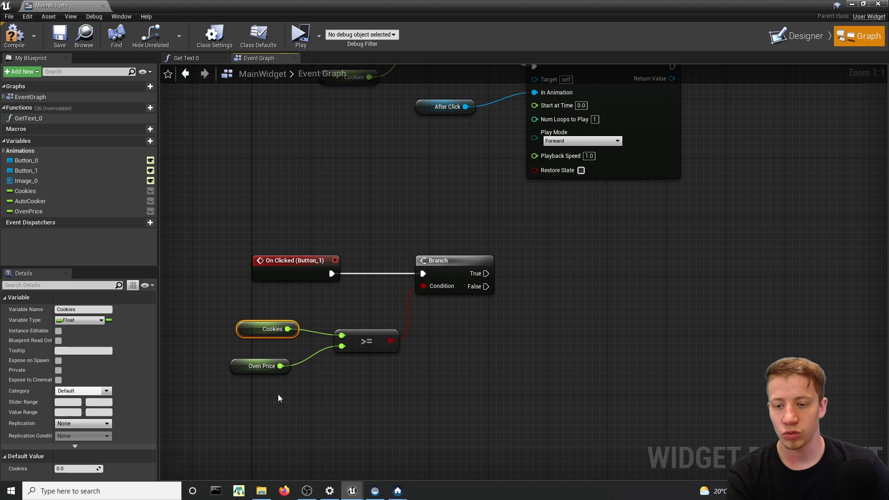
{"action": "left_click", "coordinate": [260, 366]}
Add a Set AutoCooker node connected to the Branch node's True output.
{"action": "right_click_drag", "start_coordinate": [463, 352], "coordinate": [359, 383]}
{"action": "right_click_drag", "start_coordinate": [453, 314], "coordinate": [491, 356]}
{"action": "scroll", "coordinate": [390, 302], "scroll_direction": "down", "scroll_amount": 6}
{"action": "scroll", "coordinate": [328, 250], "scroll_direction": "up", "scroll_amount": 4}
{"action": "right_click_drag", "start_coordinate": [335, 246], "coordinate": [170, 148]}
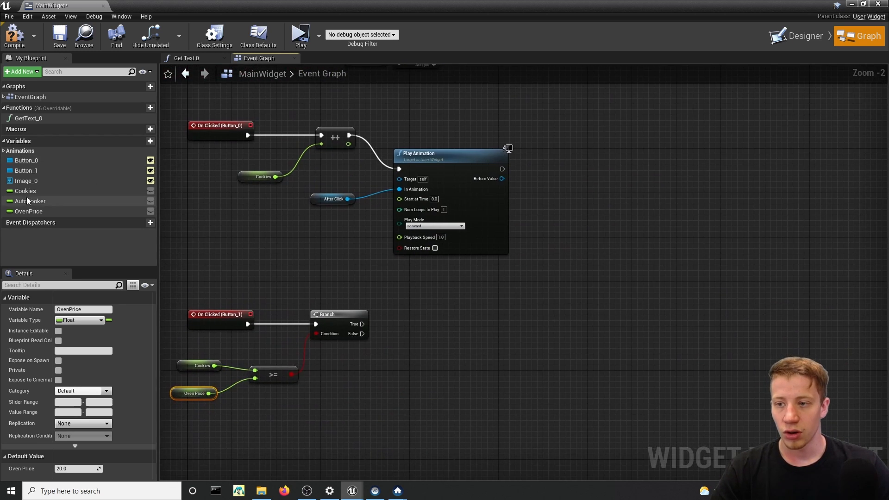
{"action": "left_click_drag", "start_coordinate": [29, 199], "coordinate": [354, 324]}
Add 0.5 to the AutoCooker getter with a float addition node and connect the sum to the Set AutoCooker input.
{"action": "left_click_drag", "start_coordinate": [353, 307], "coordinate": [378, 301]}
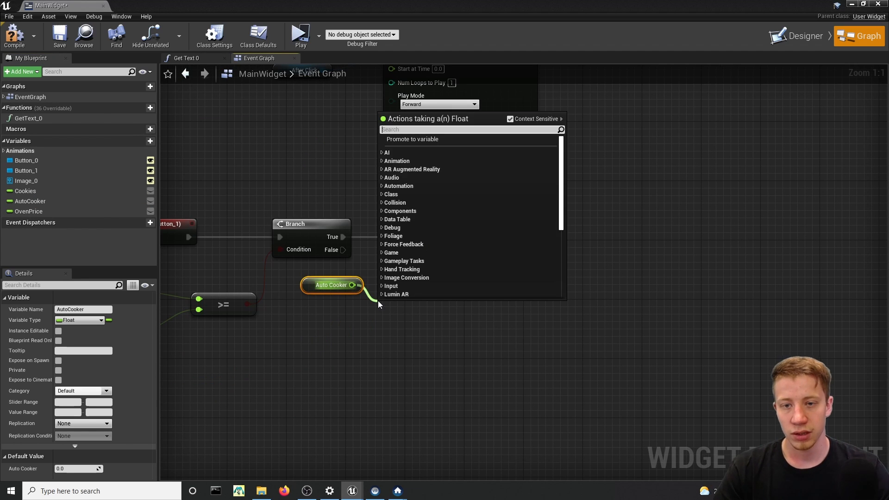
{"action": "type", "text": "+"}
{"action": "key", "text": "Return"}
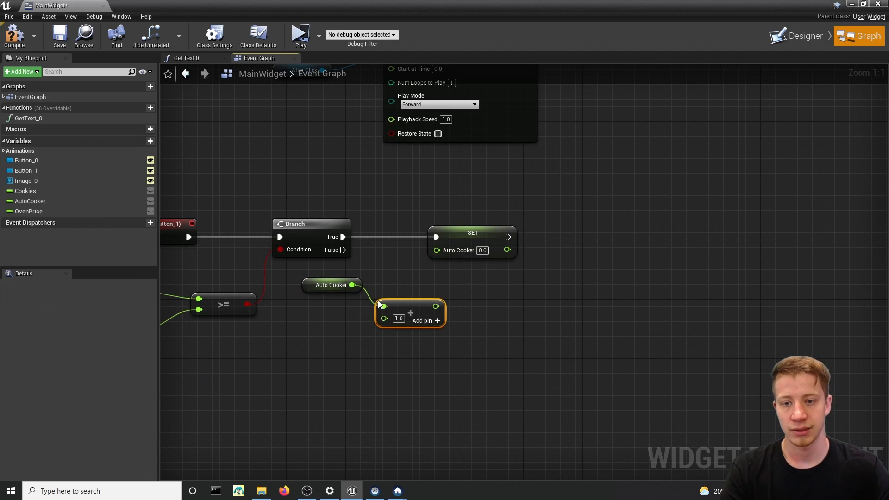
{"action": "left_click", "coordinate": [401, 319]}
{"action": "type", "text": "0.5"}
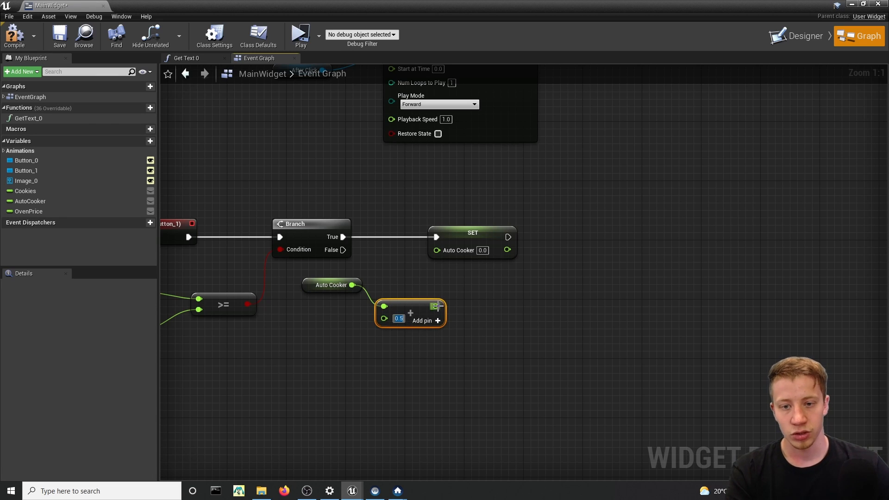
{"action": "left_click_drag", "start_coordinate": [437, 313], "coordinate": [446, 254]}
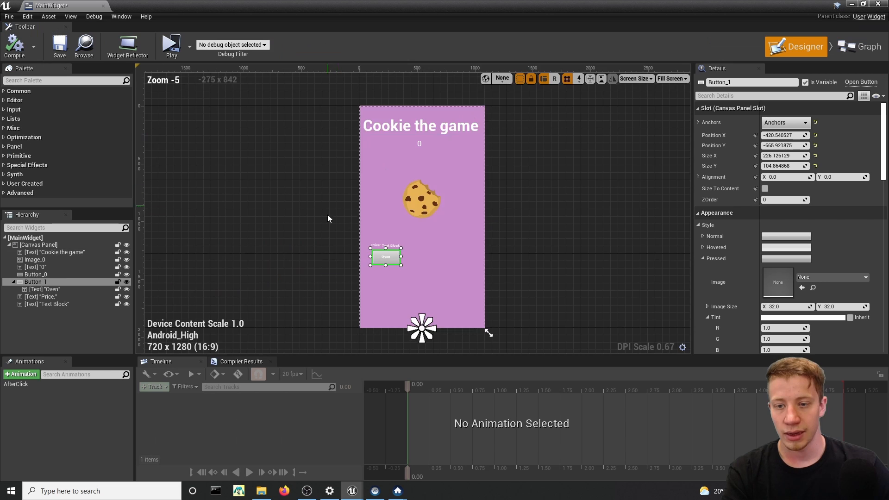
In the Designer, bind the text block beside "Price:" to the OvenPrice variable.
{"action": "scroll", "coordinate": [449, 244], "scroll_direction": "up", "scroll_amount": 4}
{"action": "left_click", "coordinate": [426, 243]}
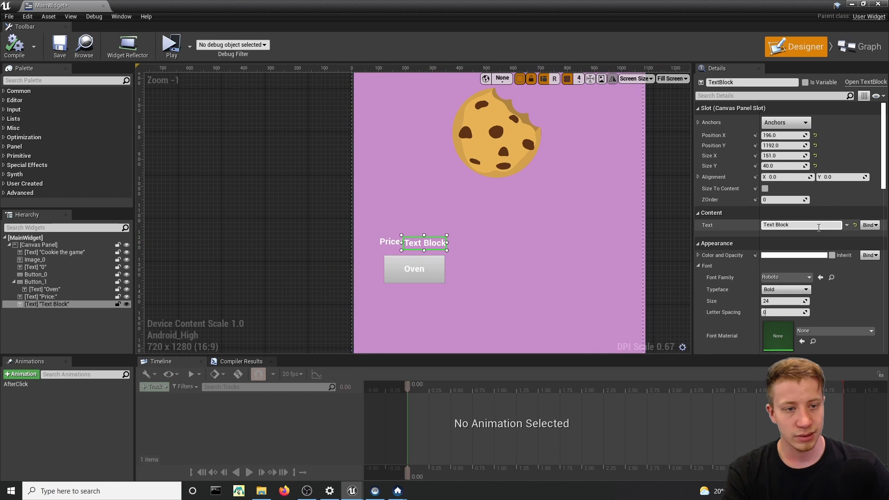
{"action": "left_click", "coordinate": [870, 225]}
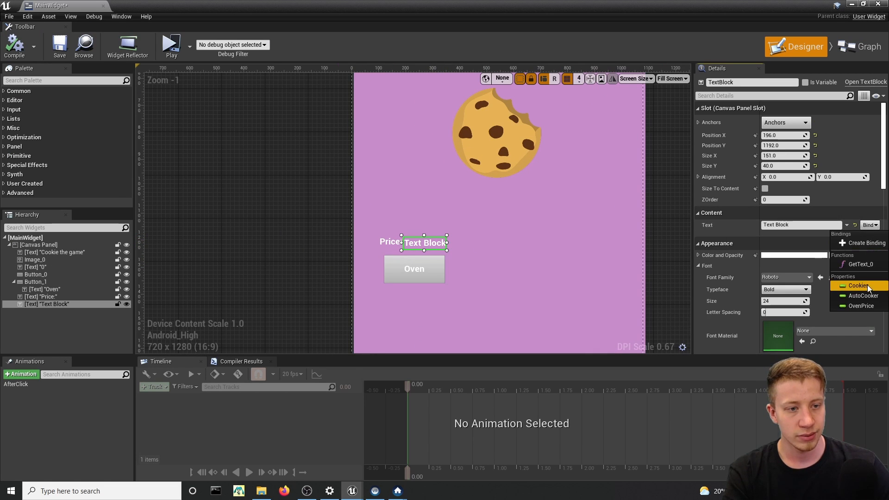
{"action": "left_click", "coordinate": [861, 306]}
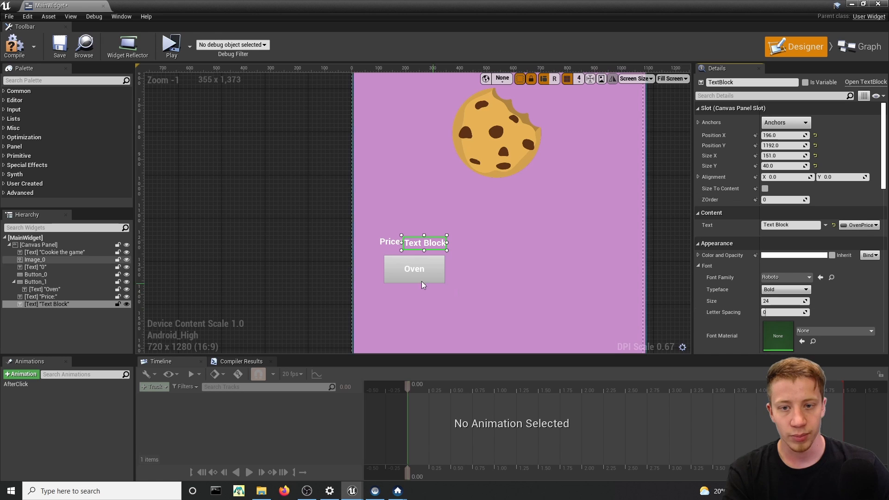
Change the price text block's placeholder text to 00.
{"action": "left_click_drag", "start_coordinate": [793, 225], "coordinate": [749, 230]}
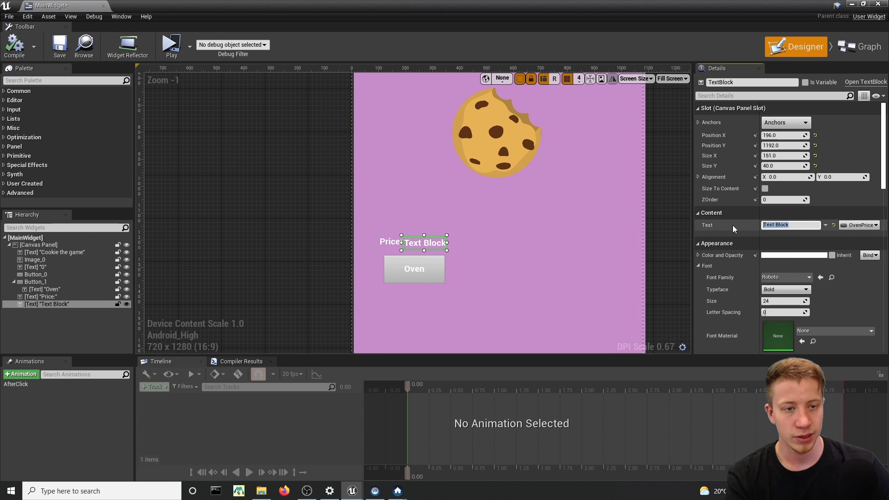
{"action": "type", "text": "1"}
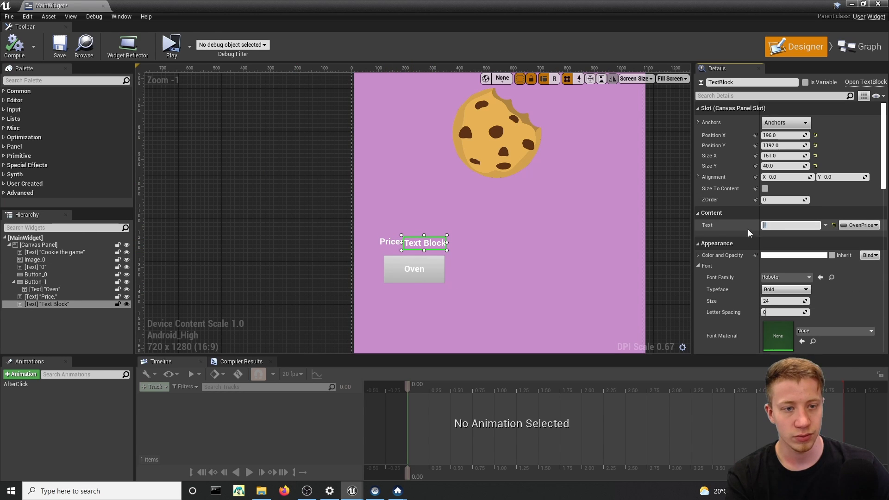
{"action": "type", "text": "00"}
{"action": "scroll", "coordinate": [409, 255], "scroll_direction": "up", "scroll_amount": 5}
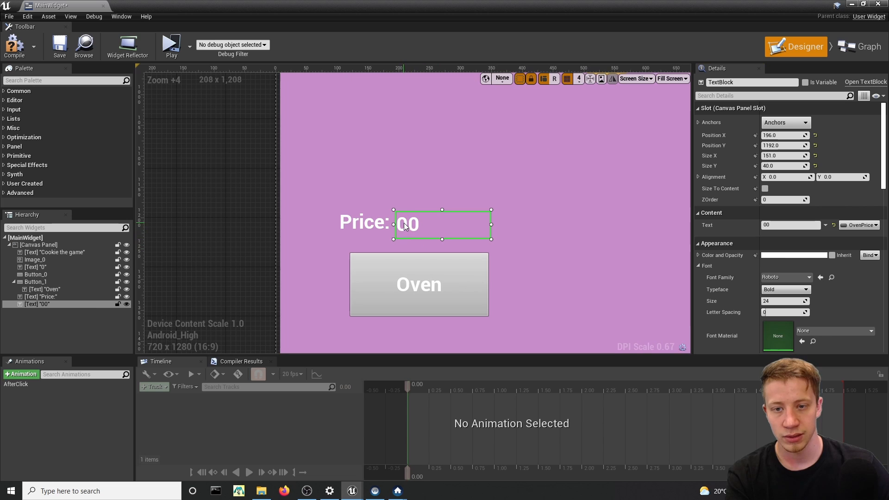
{"action": "left_click", "coordinate": [343, 205]}
Close the widget editor and save the modified MainWidget asset.
{"action": "scroll", "coordinate": [497, 265], "scroll_direction": "down", "scroll_amount": 7}
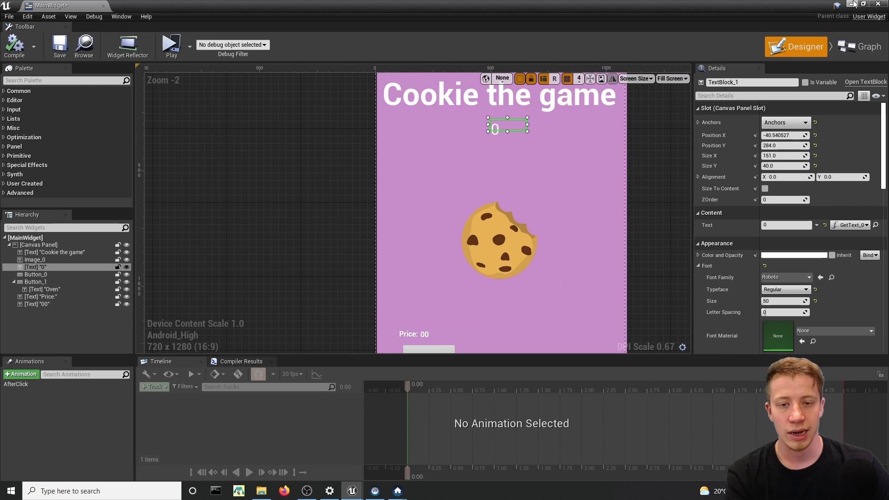
{"action": "right_click_drag", "start_coordinate": [484, 254], "coordinate": [463, 220]}
{"action": "scroll", "coordinate": [472, 230], "scroll_direction": "down", "scroll_amount": 2}
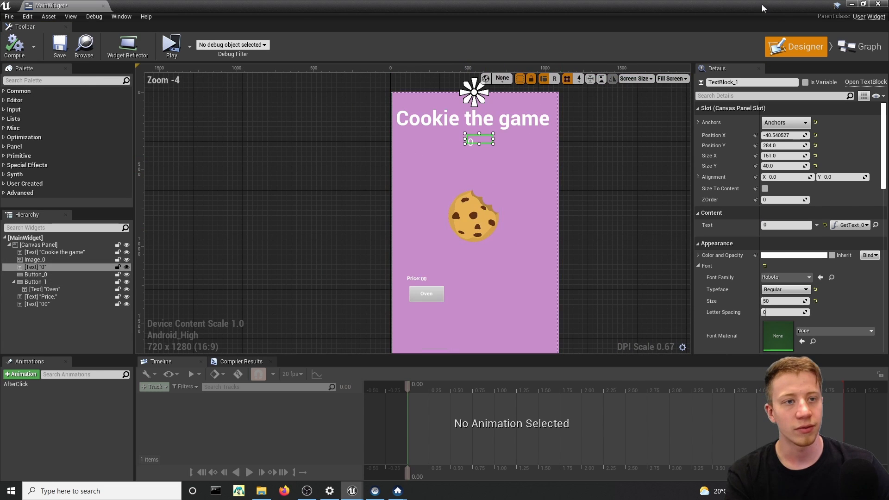
{"action": "left_click", "coordinate": [879, 4]}
{"action": "key", "text": "ctrl+shift+s"}
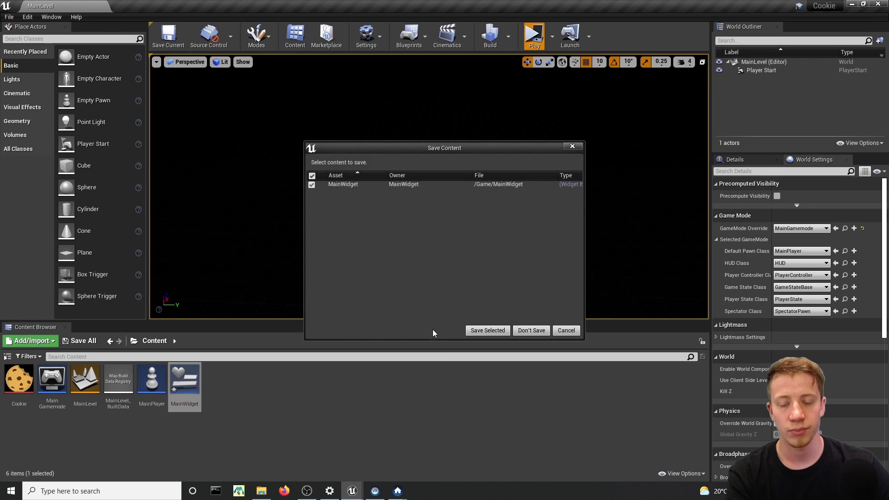
{"action": "left_click", "coordinate": [488, 331]}
Launch the game preview and try buying the Oven without any cookies.
{"action": "key", "text": "alt+p"}
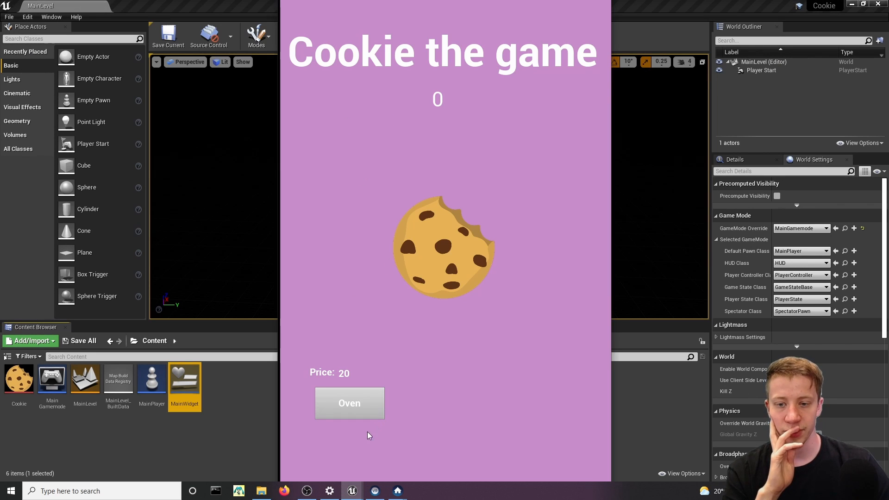
{"action": "left_click", "coordinate": [352, 410]}
{"action": "left_click", "coordinate": [353, 409]}
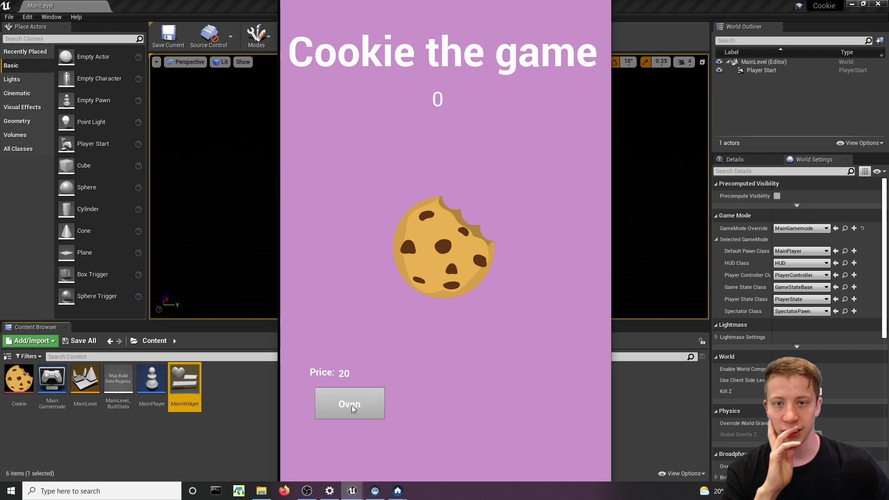
Collect more than 20 cookies with the cookie button, buy the Oven and check that the counter grows automatically.
{"action": "left_click", "coordinate": [432, 240]}
{"action": "left_click", "coordinate": [432, 240]}
{"action": "left_click", "coordinate": [432, 240]}
{"action": "left_click", "coordinate": [432, 240]}
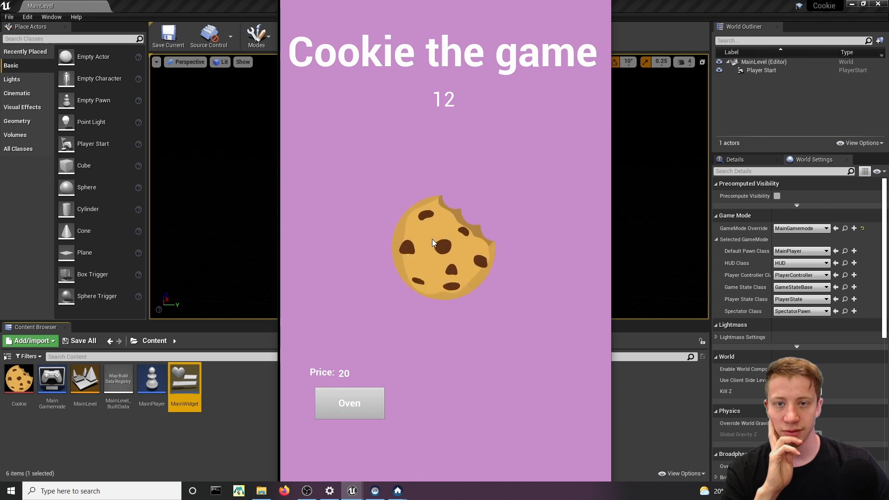
{"action": "left_click", "coordinate": [432, 238]}
{"action": "left_click", "coordinate": [433, 236]}
{"action": "left_click", "coordinate": [432, 235]}
{"action": "left_click", "coordinate": [434, 236]}
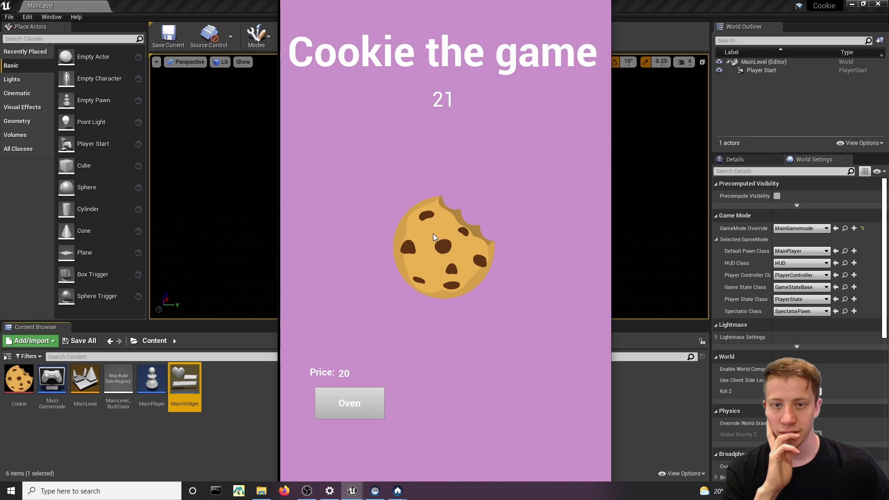
{"action": "left_click", "coordinate": [347, 401]}
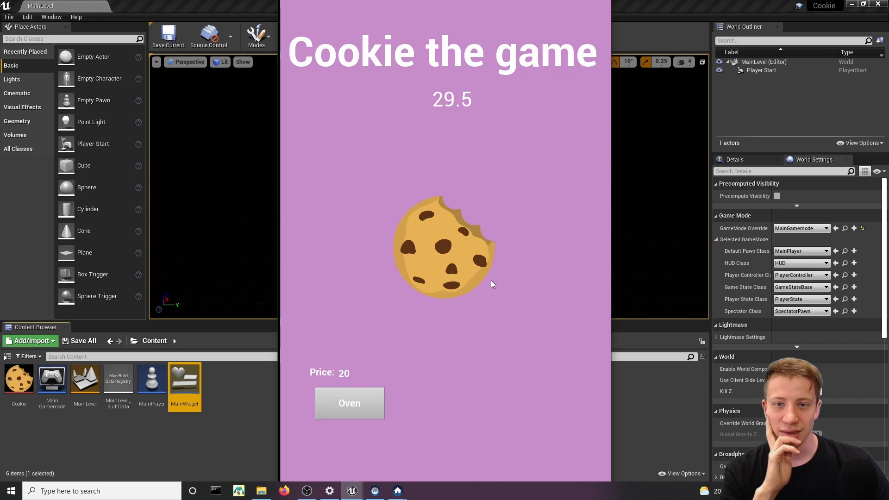
{"action": "mouse_move", "coordinate": [357, 496]}
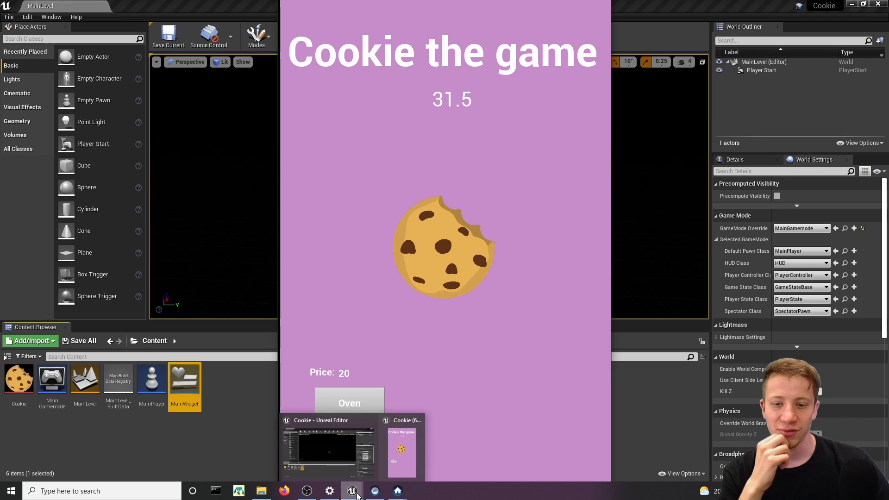
Return to the MainWidget editor and open its event graph at the Oven button's click event.
{"action": "left_click", "coordinate": [402, 447]}
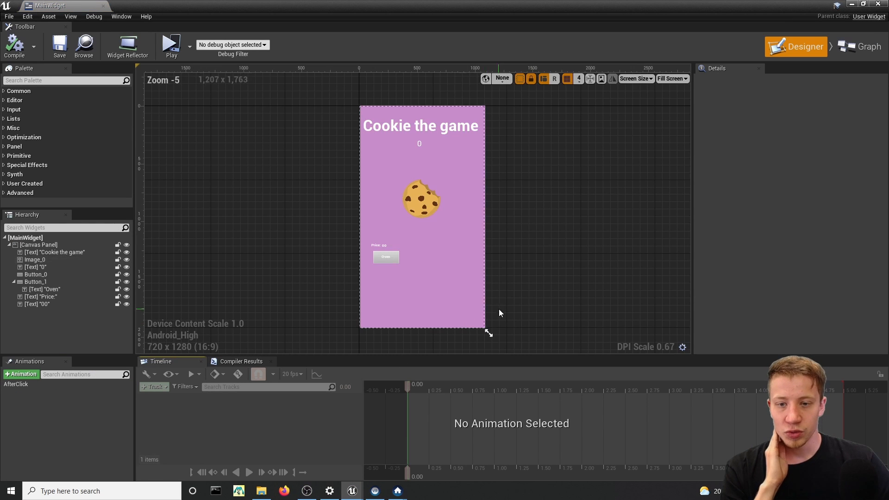
{"action": "scroll", "coordinate": [315, 239], "scroll_direction": "up", "scroll_amount": 4}
{"action": "right_click_drag", "start_coordinate": [569, 300], "coordinate": [479, 302]}
{"action": "left_click", "coordinate": [399, 276]}
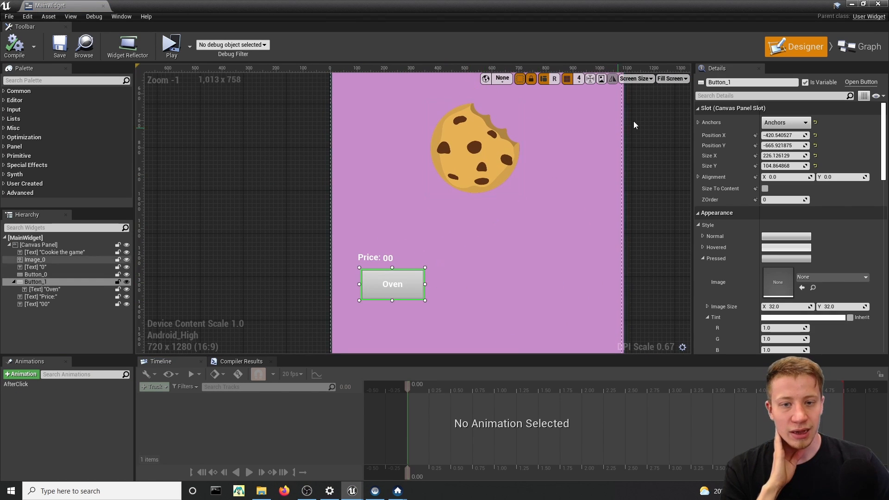
{"action": "left_click", "coordinate": [860, 46]}
{"action": "right_click_drag", "start_coordinate": [527, 226], "coordinate": [478, 265]}
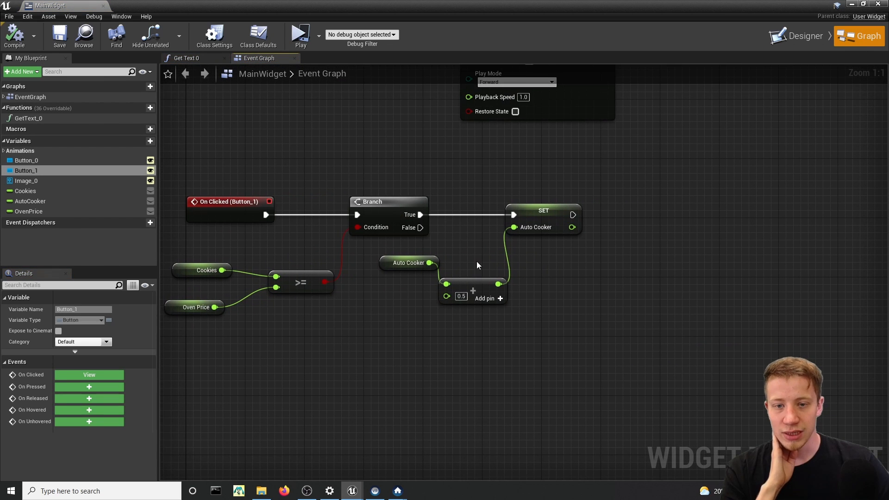
Add a Set Cookies node executed after the Set Auto Cooker node in the Oven click event.
{"action": "right_click_drag", "start_coordinate": [417, 196], "coordinate": [292, 317]}
{"action": "right_click_drag", "start_coordinate": [408, 162], "coordinate": [403, 74]}
{"action": "right_click_drag", "start_coordinate": [388, 306], "coordinate": [403, 265]}
{"action": "left_click_drag", "start_coordinate": [25, 191], "coordinate": [497, 235], "text": "alt"}
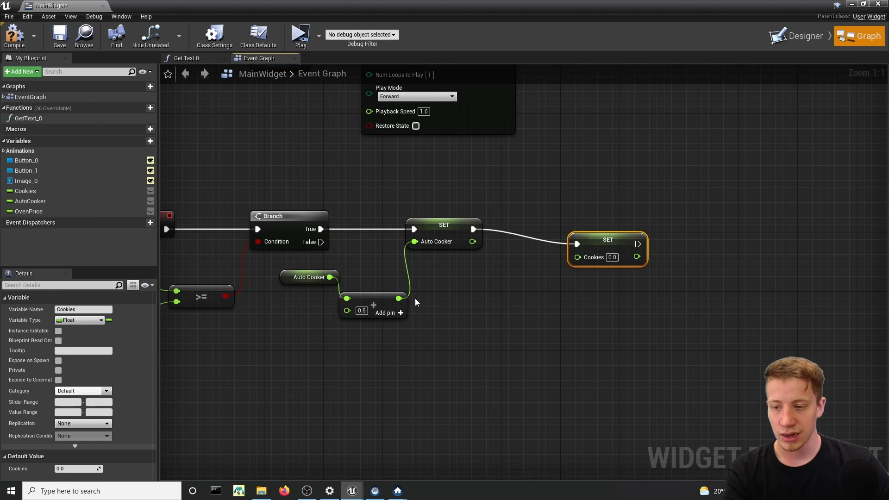
Copy the Cookies and Oven Price getters and place the copies below and before the Set Cookies node.
{"action": "mouse_move", "coordinate": [447, 319]}
{"action": "right_mouse_down"}
{"action": "mouse_move", "coordinate": [587, 310]}
{"action": "mouse_move", "coordinate": [435, 328]}
{"action": "right_mouse_up"}
{"action": "left_click", "coordinate": [224, 310]}
{"action": "left_click", "coordinate": [248, 274], "text": "shift"}
{"action": "key", "text": "ctrl+v"}
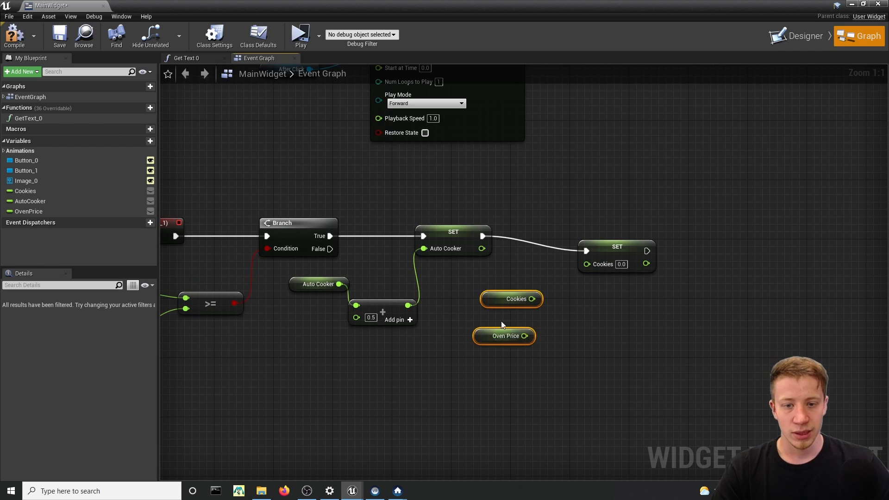
{"action": "left_click", "coordinate": [477, 301]}
{"action": "left_click_drag", "start_coordinate": [482, 337], "coordinate": [480, 330]}
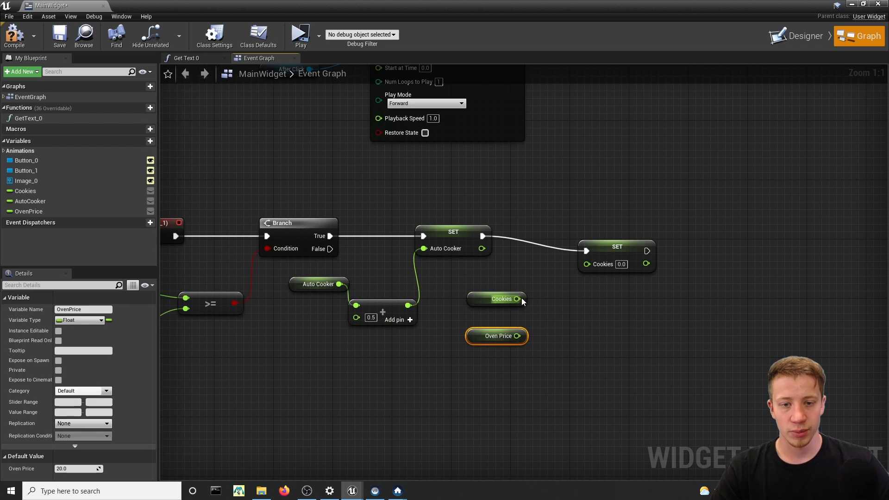
Subtract Oven Price from Cookies, feed the result into the Set Cookies node and align that node with the execution line.
{"action": "left_click_drag", "start_coordinate": [517, 299], "coordinate": [518, 336]}
{"action": "type", "text": "-"}
{"action": "left_click", "coordinate": [604, 192]}
{"action": "left_click_drag", "start_coordinate": [576, 339], "coordinate": [604, 266]}
{"action": "left_click", "coordinate": [385, 287]}
{"action": "right_click_drag", "start_coordinate": [385, 287], "coordinate": [448, 283]}
{"action": "left_click_drag", "start_coordinate": [668, 242], "coordinate": [668, 226]}
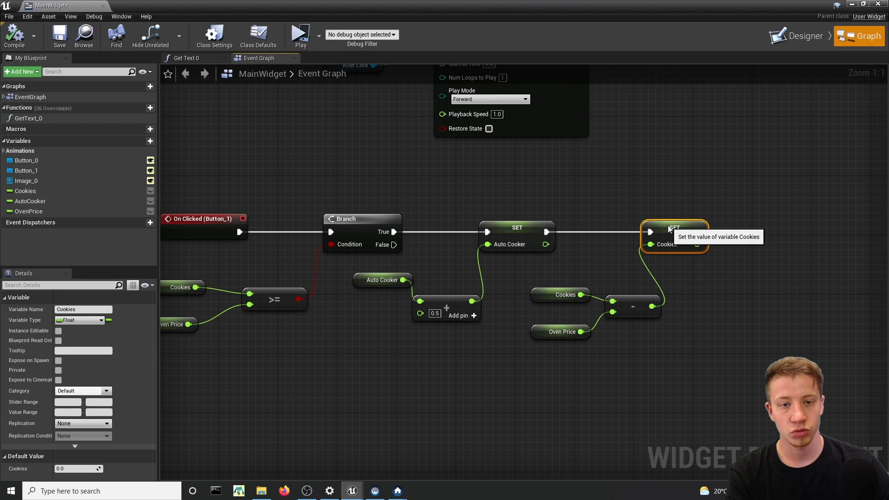
Add a Set Oven Price node executed after the Set Cookies node.
{"action": "right_click_drag", "start_coordinate": [706, 299], "coordinate": [610, 273]}
{"action": "right_click_drag", "start_coordinate": [330, 236], "coordinate": [491, 230]}
{"action": "right_click_drag", "start_coordinate": [805, 232], "coordinate": [525, 231]}
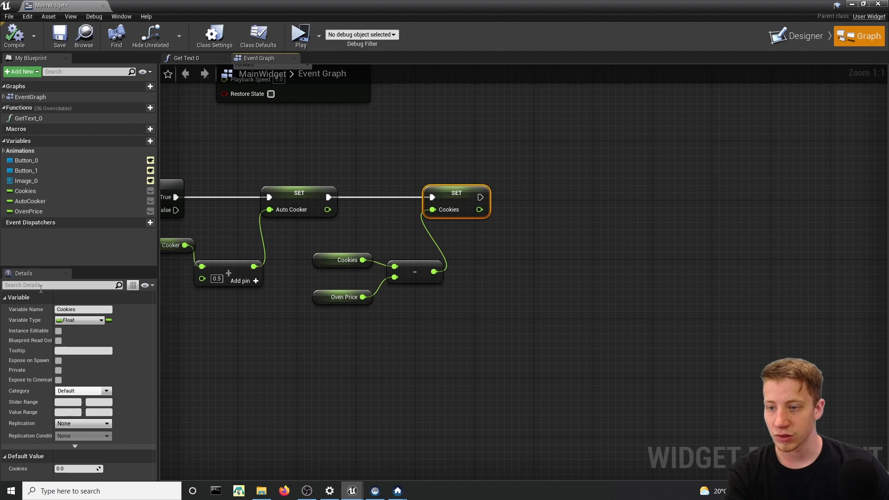
{"action": "left_click_drag", "start_coordinate": [39, 211], "coordinate": [483, 200]}
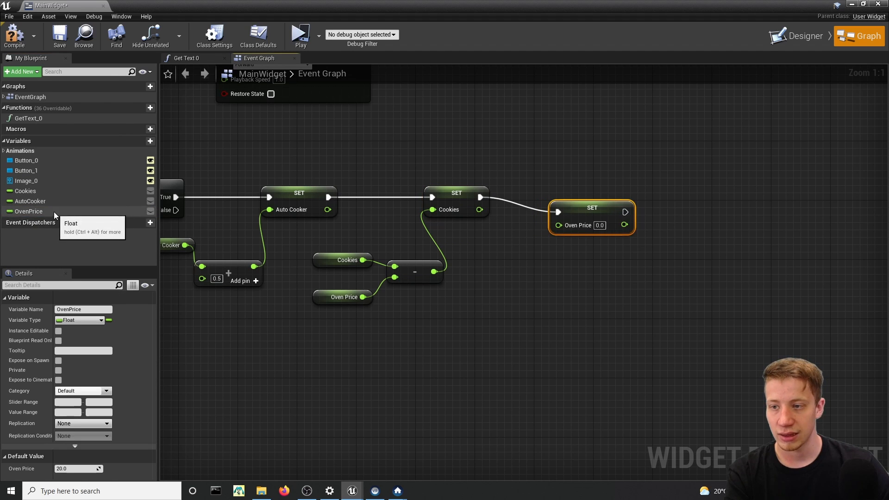
Place an Oven Price getter below the new node and connect it to an addition node that adds 5.0.
{"action": "left_click_drag", "start_coordinate": [54, 212], "coordinate": [526, 286]}
{"action": "type", "text": "+"}
{"action": "left_click", "coordinate": [565, 335]}
{"action": "left_click", "coordinate": [549, 308]}
{"action": "type", "text": "1"}
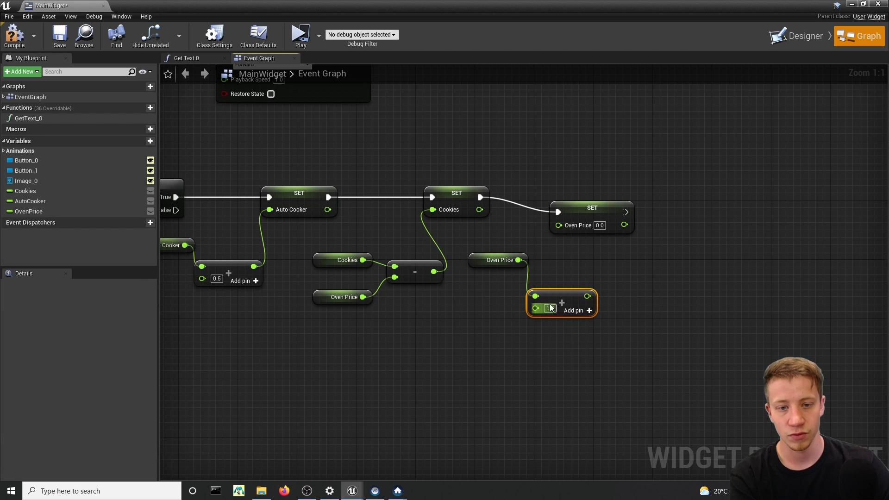
{"action": "left_click", "coordinate": [550, 309]}
{"action": "type", "text": "5"}
{"action": "key", "text": "Return"}
Feed the sum into the Set Oven Price node, align that node, and compile and save the widget.
{"action": "left_click_drag", "start_coordinate": [587, 297], "coordinate": [570, 283]}
{"action": "left_click", "coordinate": [486, 262]}
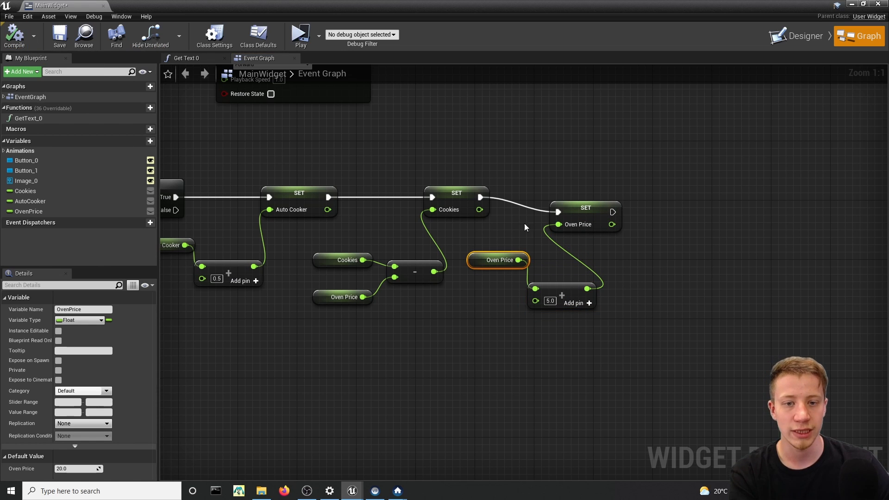
{"action": "left_click_drag", "start_coordinate": [602, 221], "coordinate": [631, 207]}
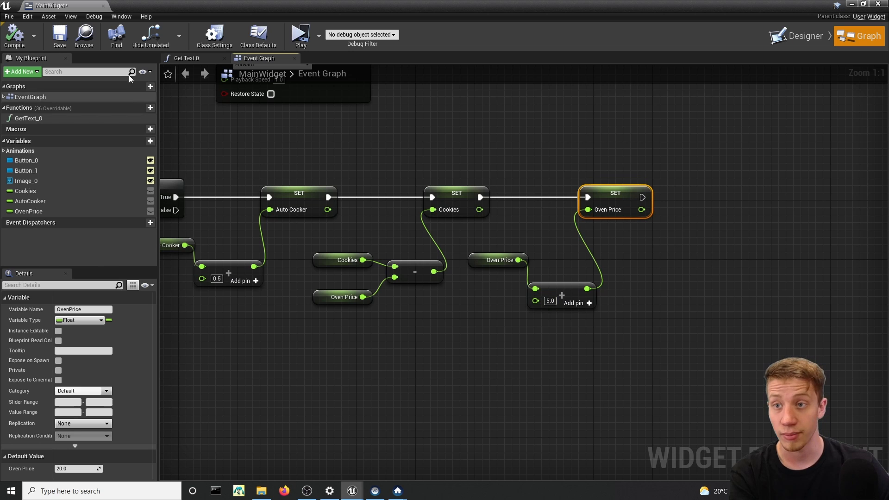
{"action": "left_click", "coordinate": [13, 41]}
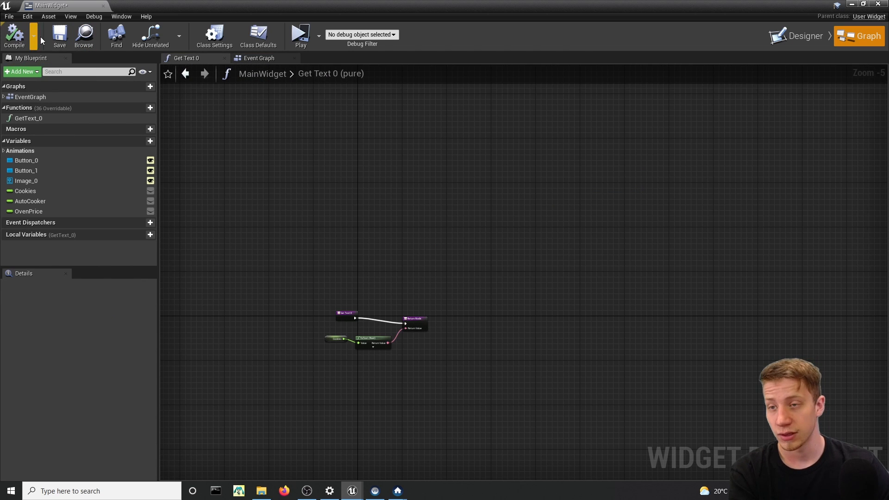
{"action": "left_click", "coordinate": [50, 37]}
Set the font size of the cookie counter text under the game title to 75.
{"action": "left_click", "coordinate": [797, 36]}
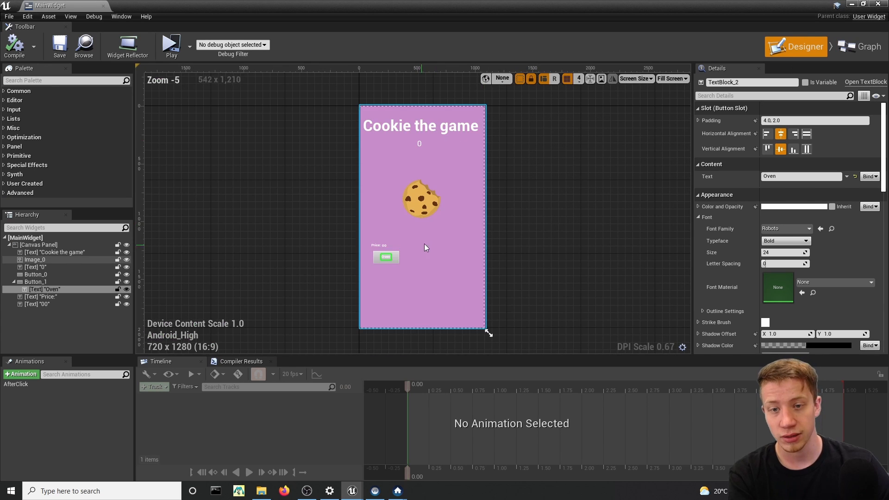
{"action": "scroll", "coordinate": [360, 308], "scroll_direction": "up", "scroll_amount": 4}
{"action": "scroll", "coordinate": [359, 308], "scroll_direction": "up", "scroll_amount": 1}
{"action": "scroll", "coordinate": [392, 292], "scroll_direction": "down", "scroll_amount": 2}
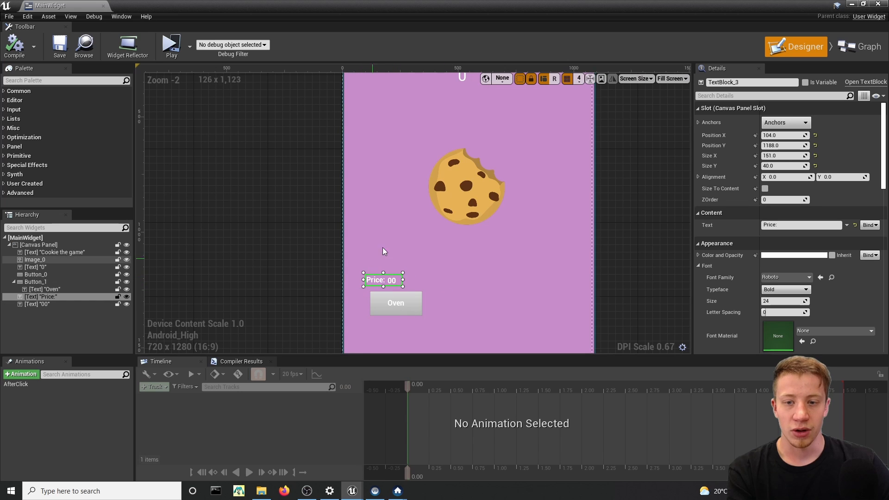
{"action": "right_click_drag", "start_coordinate": [474, 202], "coordinate": [428, 278]}
{"action": "left_click", "coordinate": [388, 137]}
{"action": "scroll", "coordinate": [386, 133], "scroll_direction": "up", "scroll_amount": 5}
{"action": "right_click_drag", "start_coordinate": [407, 176], "coordinate": [413, 255]}
{"action": "left_click", "coordinate": [402, 186]}
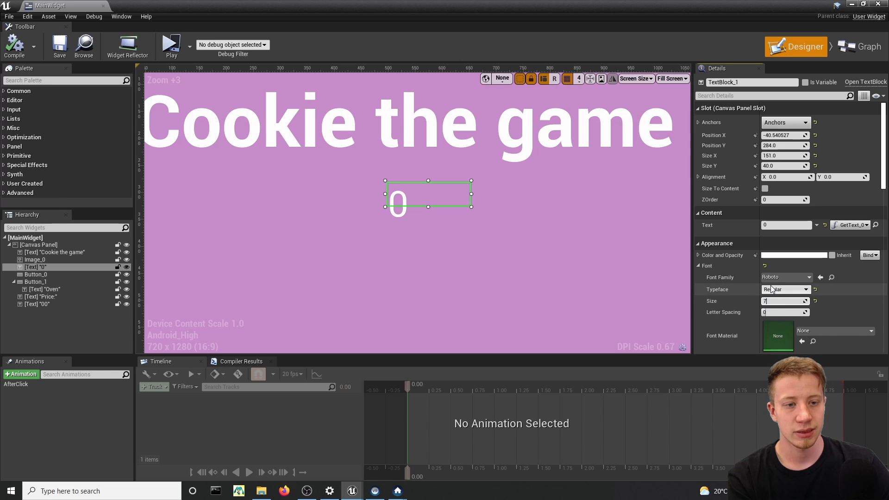
{"action": "type", "text": "5"}
{"action": "key", "text": "Return"}
{"action": "scroll", "coordinate": [415, 215], "scroll_direction": "down", "scroll_amount": 1}
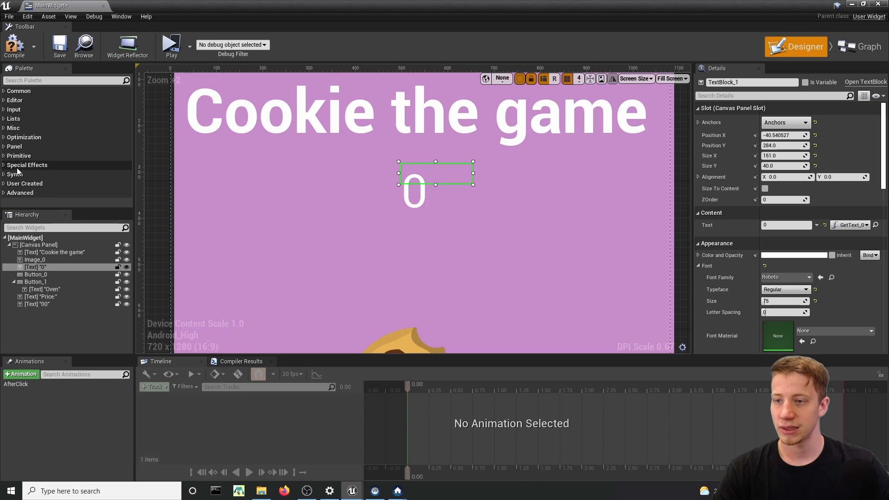
Add a text block beneath the cookie counter, bind its text to AutoCooker and set its placeholder text to 00.
{"action": "left_click", "coordinate": [16, 80]}
{"action": "type", "text": "text"}
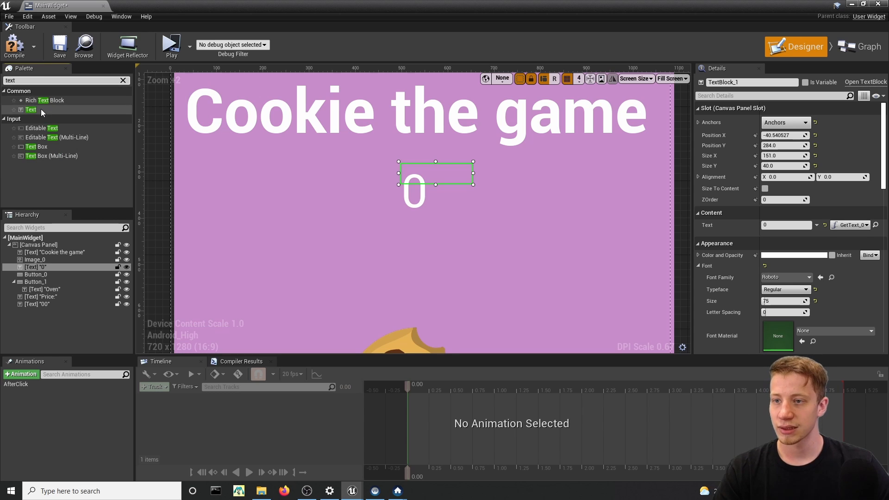
{"action": "left_click_drag", "start_coordinate": [31, 109], "coordinate": [420, 226]}
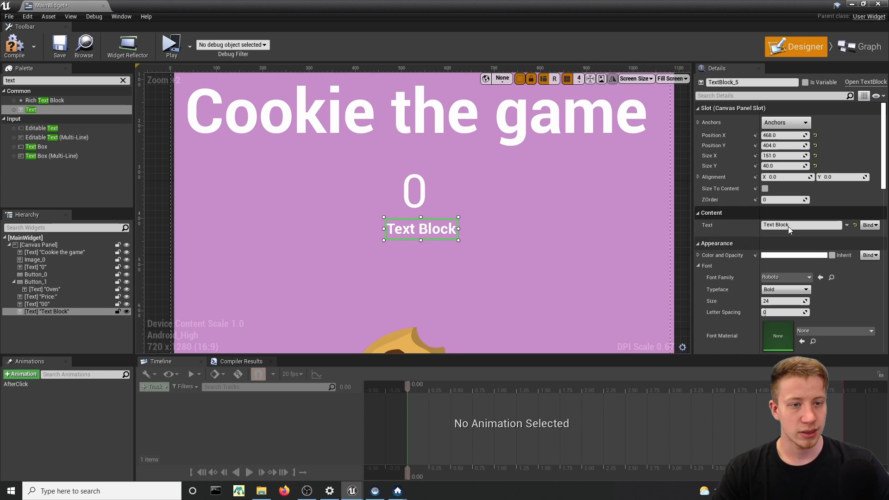
{"action": "left_click", "coordinate": [869, 225]}
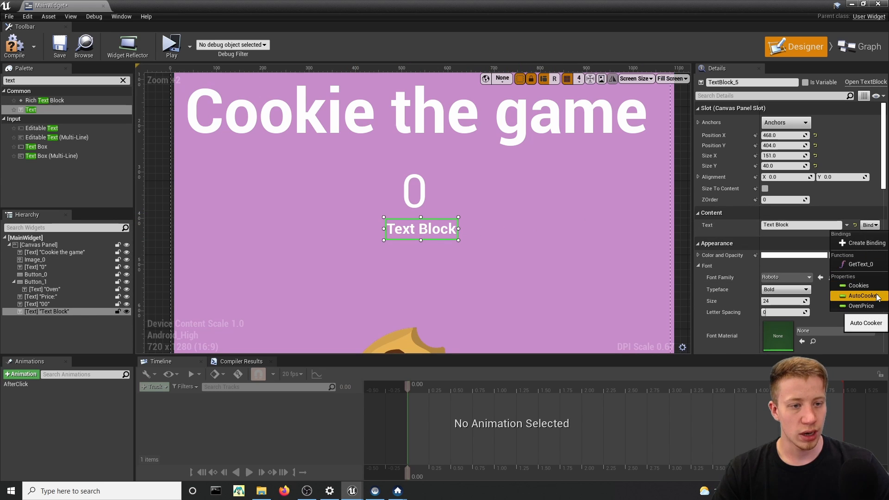
{"action": "left_click", "coordinate": [863, 296]}
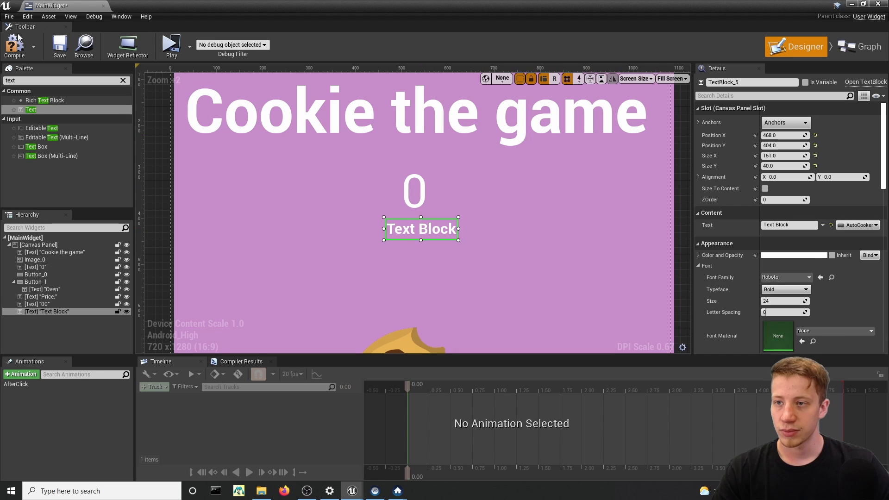
{"action": "left_click", "coordinate": [792, 225]}
{"action": "type", "text": "00"}
Place another text block directly after the 00 rate text and make it read "per second".
{"action": "mouse_move", "coordinate": [399, 227]}
{"action": "left_mouse_down"}
{"action": "mouse_move", "coordinate": [387, 219]}
{"action": "mouse_move", "coordinate": [409, 220]}
{"action": "left_mouse_up"}
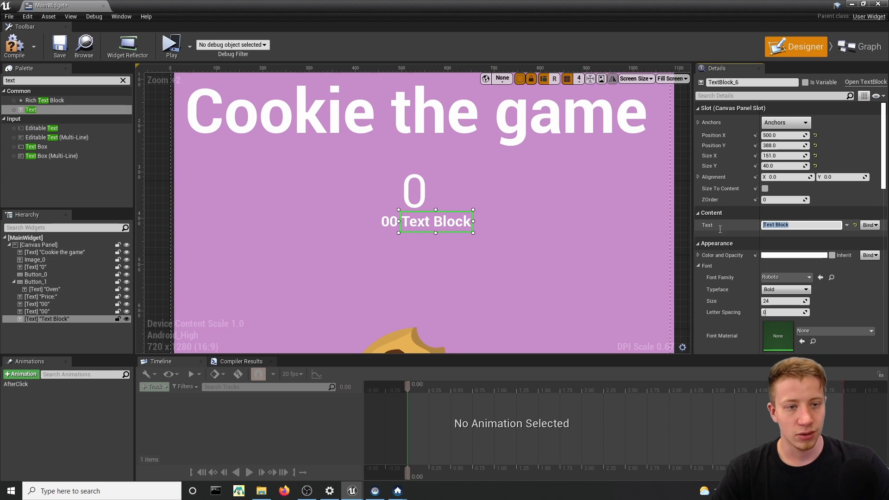
{"action": "type", "text": "per se"}
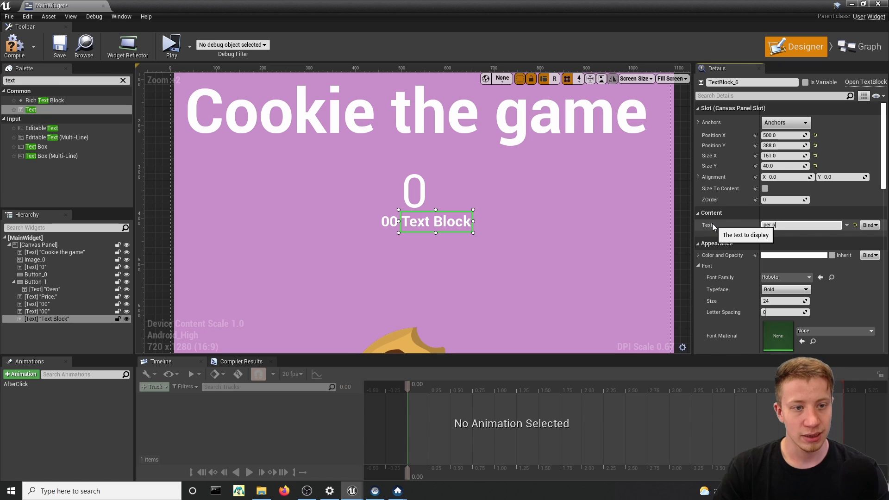
{"action": "type", "text": "c"}
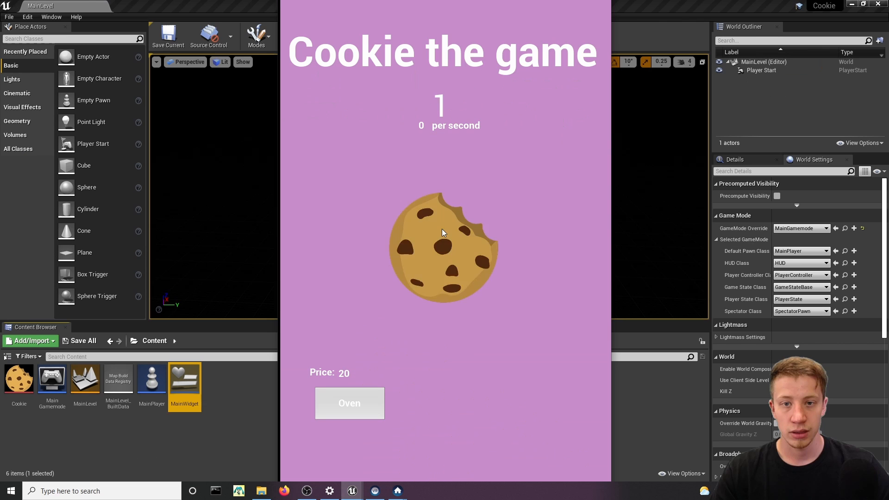
In the game preview, collect more than 20 cookies with the cookie button and buy an Oven.
{"action": "left_click", "coordinate": [442, 229]}
{"action": "left_click", "coordinate": [442, 229]}
{"action": "left_click", "coordinate": [442, 228]}
{"action": "left_click", "coordinate": [441, 229]}
{"action": "left_click", "coordinate": [442, 229]}
{"action": "left_click", "coordinate": [442, 229]}
{"action": "left_click", "coordinate": [442, 229]}
{"action": "left_click", "coordinate": [441, 229]}
{"action": "left_click", "coordinate": [442, 227]}
{"action": "left_click", "coordinate": [443, 227]}
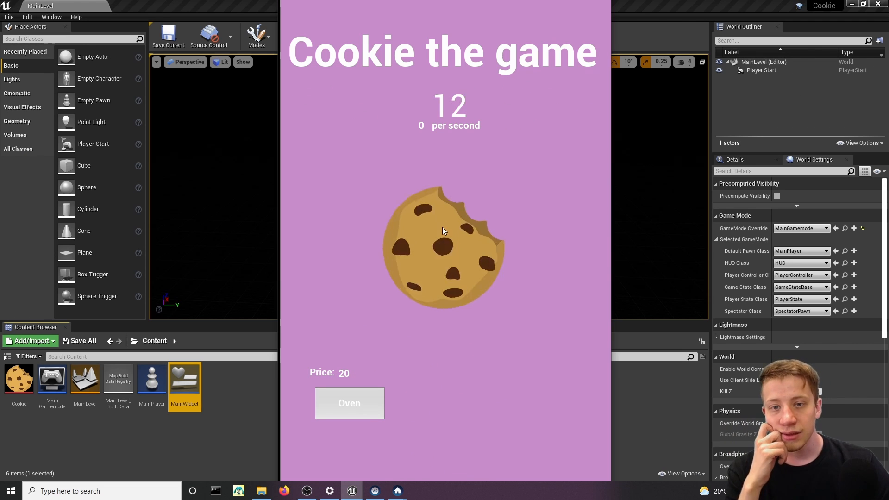
{"action": "left_click", "coordinate": [443, 227]}
{"action": "left_click", "coordinate": [443, 227]}
{"action": "left_click", "coordinate": [443, 227]}
{"action": "left_click", "coordinate": [442, 227]}
{"action": "left_click", "coordinate": [443, 226]}
{"action": "left_click", "coordinate": [443, 227]}
{"action": "left_click", "coordinate": [443, 226]}
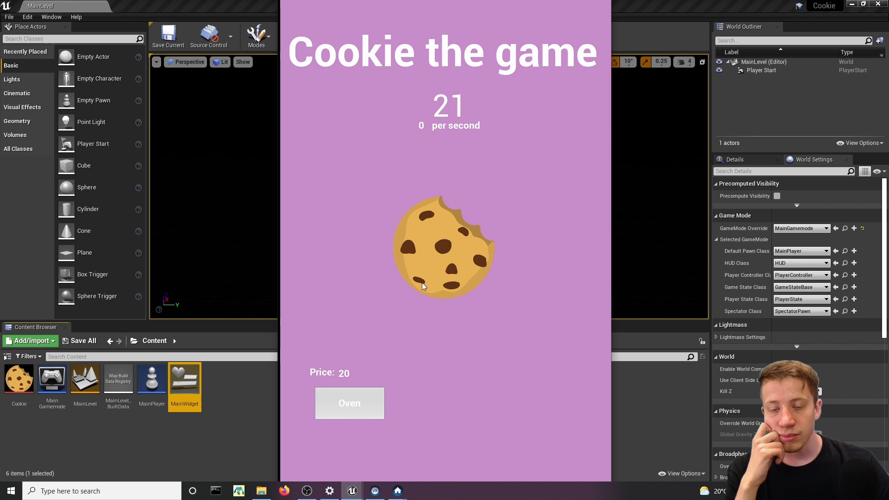
{"action": "left_click", "coordinate": [340, 402]}
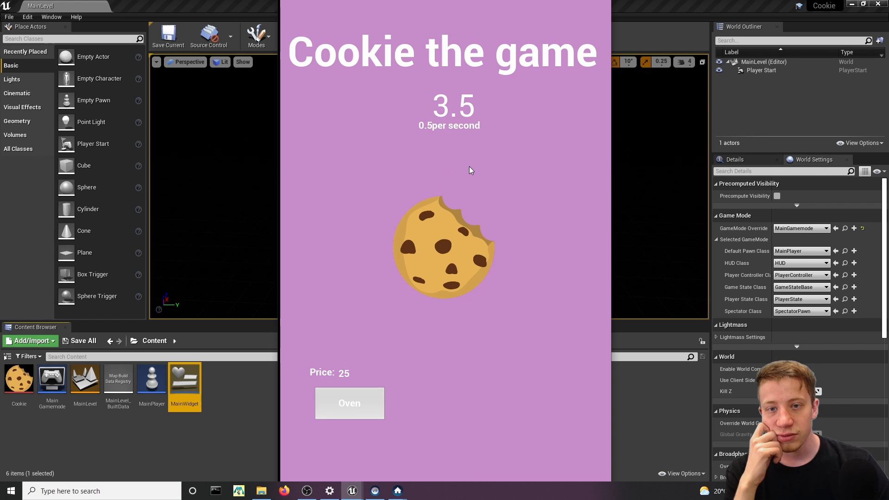
Collect at least 25 cookies, buy a second Oven to check the price and rate updates, and end the preview.
{"action": "left_click", "coordinate": [439, 230]}
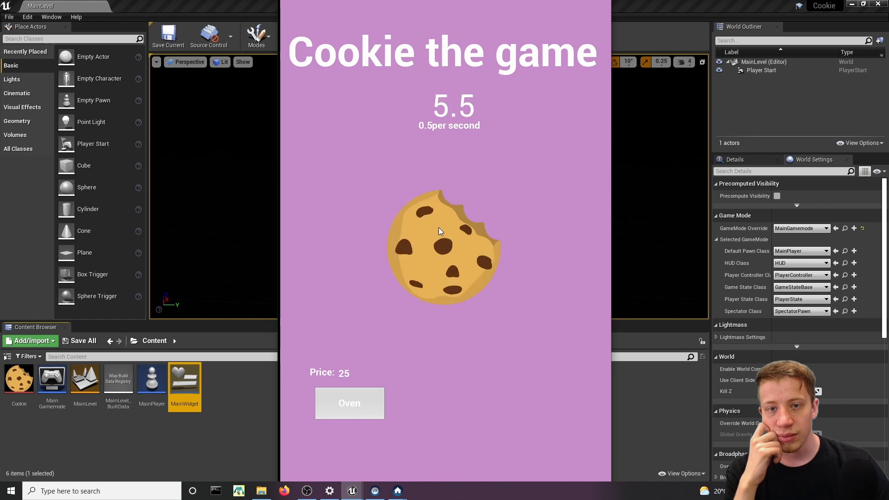
{"action": "left_click", "coordinate": [439, 230]}
{"action": "left_click", "coordinate": [440, 231]}
{"action": "left_click", "coordinate": [439, 230]}
{"action": "left_click", "coordinate": [439, 230]}
{"action": "left_click", "coordinate": [440, 230]}
{"action": "left_click", "coordinate": [439, 230]}
{"action": "left_click", "coordinate": [439, 230]}
{"action": "left_click", "coordinate": [439, 228]}
{"action": "left_click", "coordinate": [439, 228]}
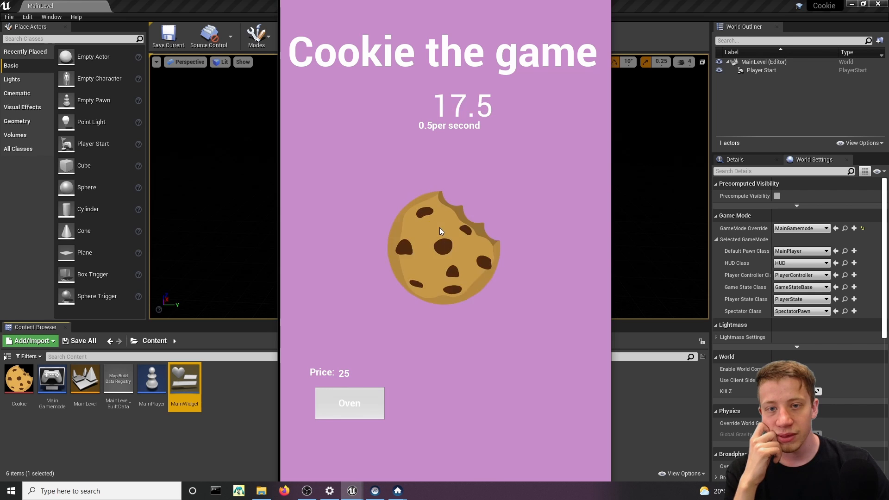
{"action": "left_click", "coordinate": [440, 228]}
{"action": "left_click", "coordinate": [441, 228]}
{"action": "left_click", "coordinate": [440, 228]}
{"action": "left_click", "coordinate": [440, 228]}
{"action": "left_click", "coordinate": [443, 232]}
{"action": "left_click", "coordinate": [445, 234]}
{"action": "left_click", "coordinate": [445, 232]}
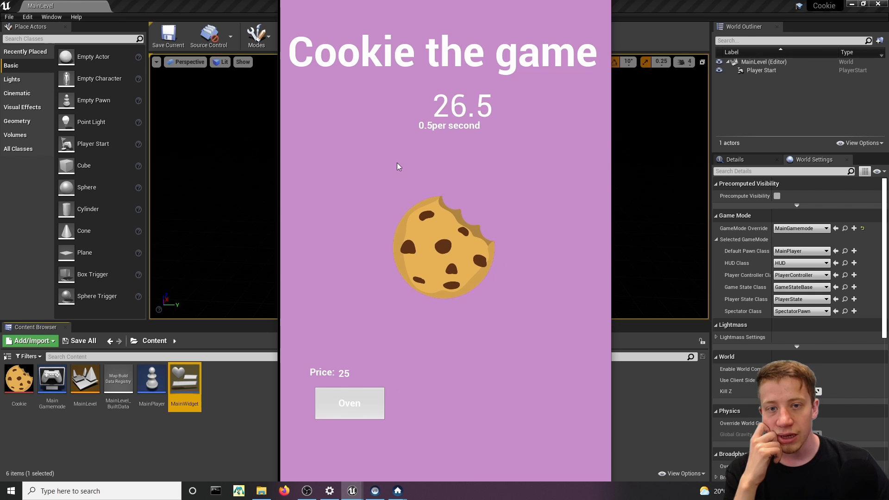
{"action": "left_click", "coordinate": [342, 408]}
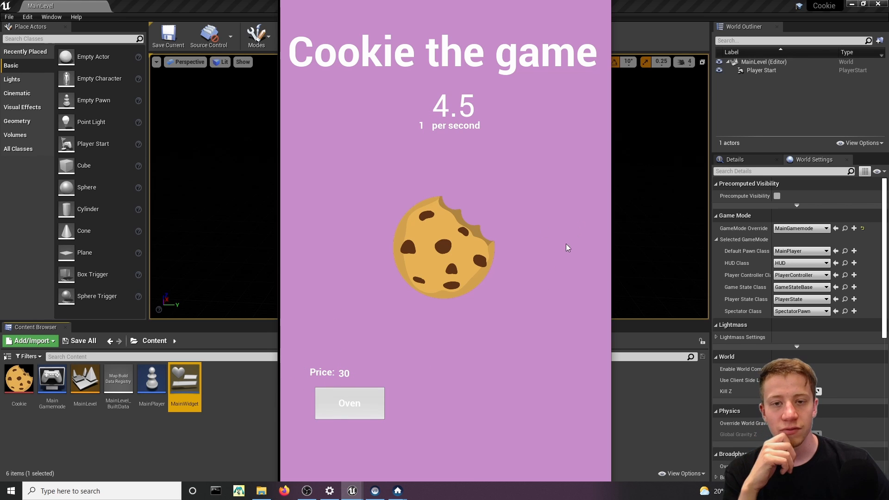
{"action": "key", "text": "Escape"}
{"action": "left_click", "coordinate": [521, 225]}
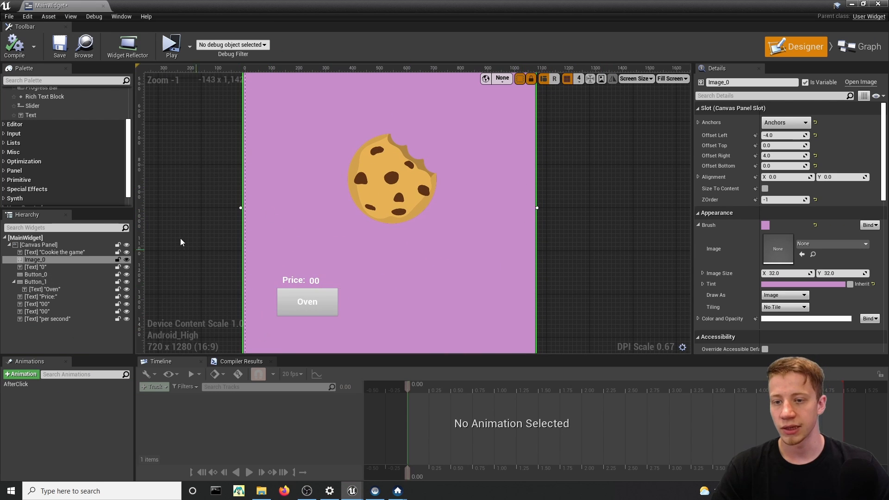
{"action": "scroll", "coordinate": [49, 139], "scroll_direction": "up", "scroll_amount": 3}
{"action": "left_click_drag", "start_coordinate": [28, 109], "coordinate": [432, 293]}
{"action": "key", "text": "Delete"}
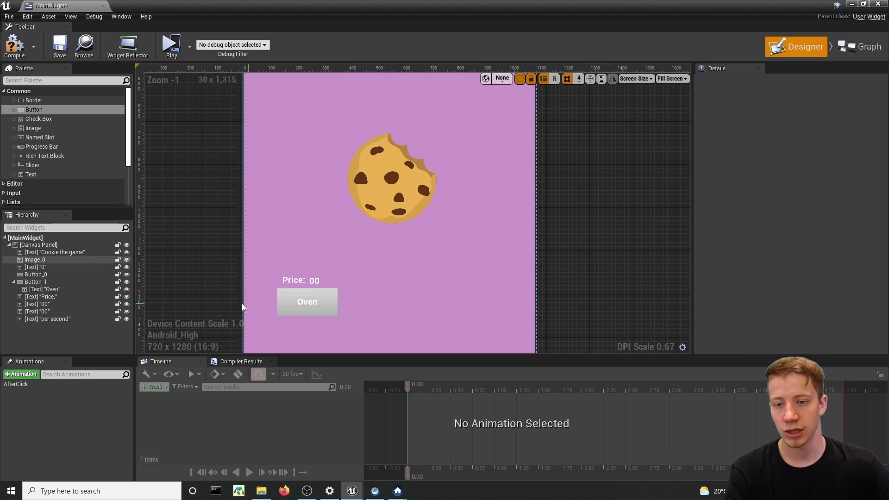
Duplicate the Oven button together with its text label in the widget hierarchy.
{"action": "left_click", "coordinate": [41, 276]}
{"action": "left_click", "coordinate": [45, 282]}
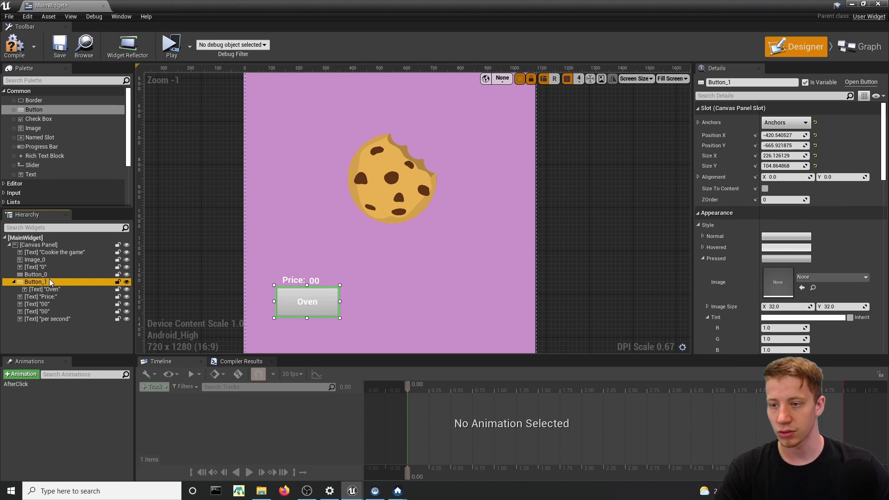
{"action": "right_click", "coordinate": [49, 280]}
{"action": "left_click", "coordinate": [101, 324]}
{"action": "scroll", "coordinate": [340, 299], "scroll_direction": "down", "scroll_amount": 2}
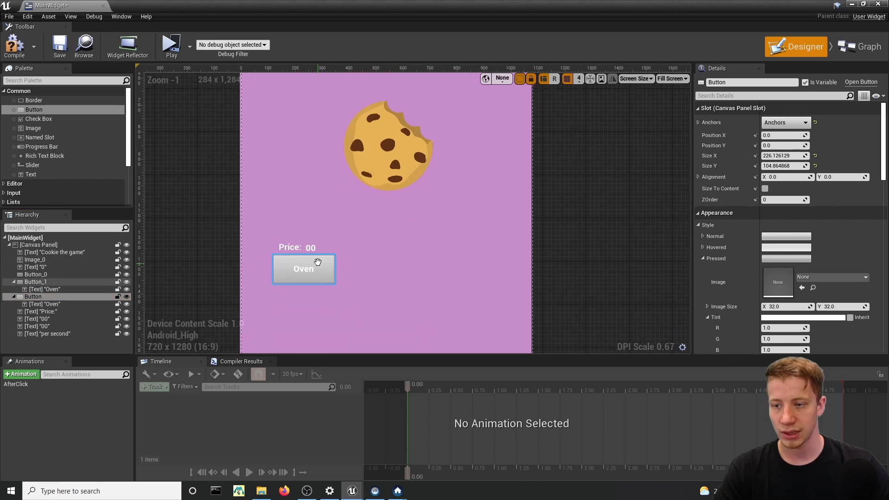
Place the duplicated Oven button opposite the original, anchor it to the canvas centre, and align it with the original's row.
{"action": "left_click_drag", "start_coordinate": [293, 169], "coordinate": [408, 167]}
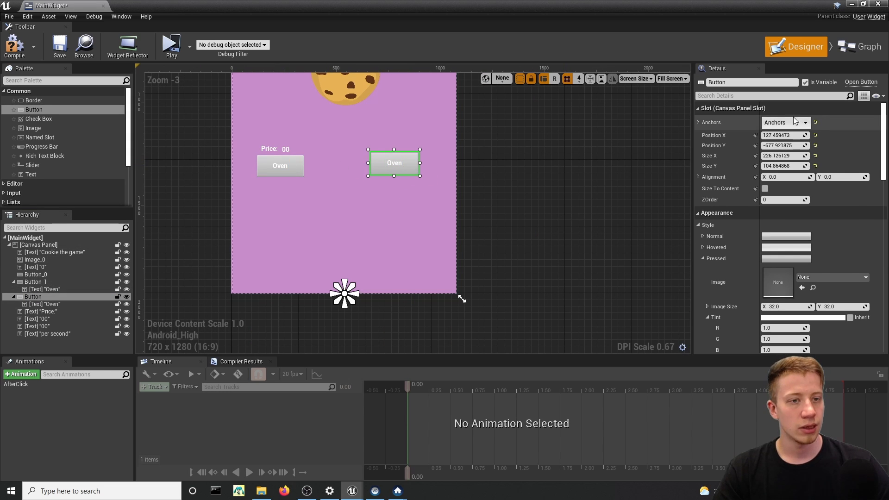
{"action": "left_click", "coordinate": [786, 123]}
{"action": "left_click", "coordinate": [808, 177]}
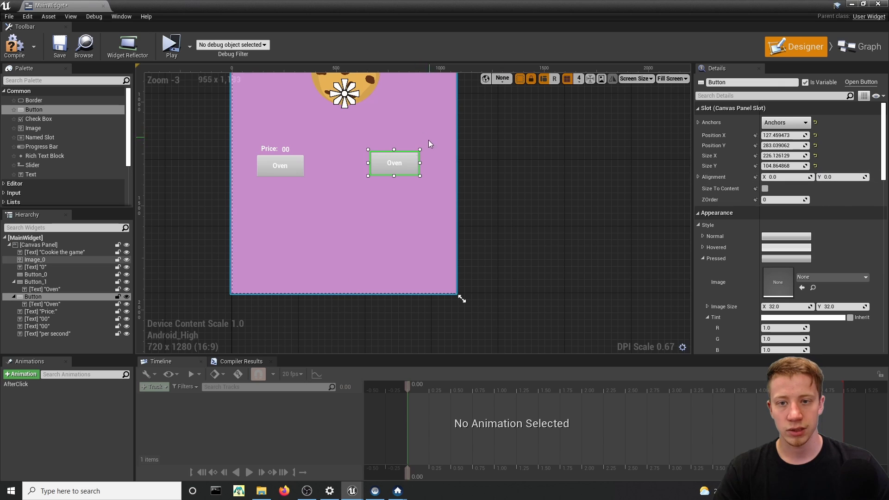
{"action": "left_click_drag", "start_coordinate": [416, 162], "coordinate": [415, 165]}
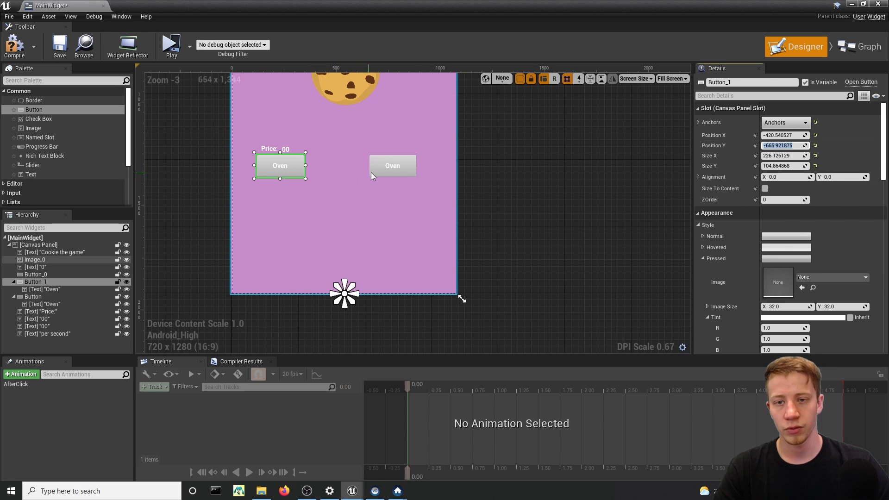
Change the duplicated button's label text to "Granny".
{"action": "left_click", "coordinate": [391, 167]}
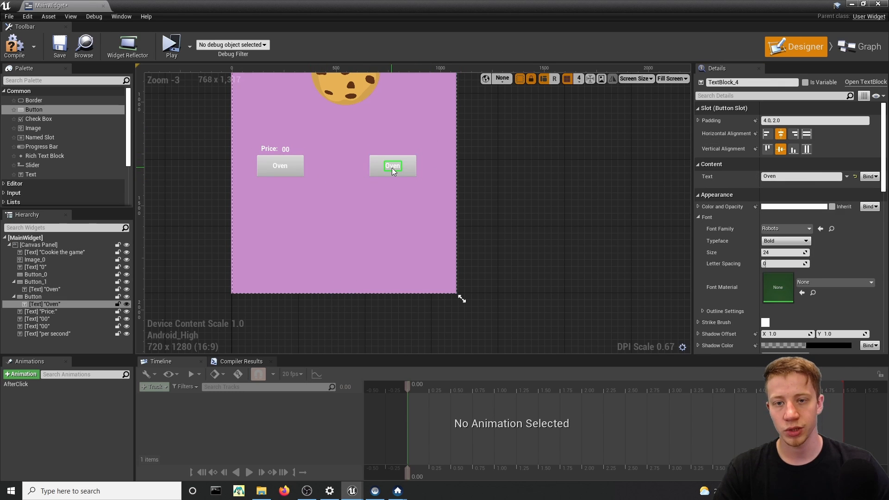
{"action": "left_click", "coordinate": [775, 145]}
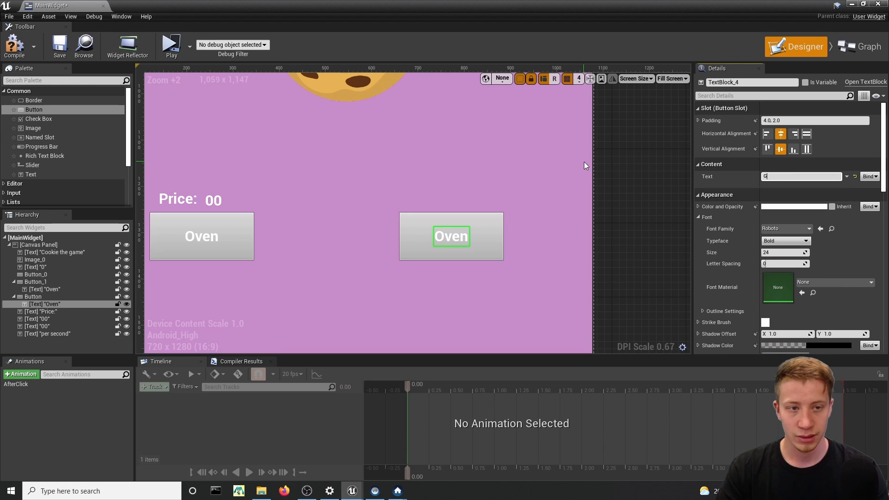
{"action": "type", "text": "y"}
{"action": "key", "text": "Return"}
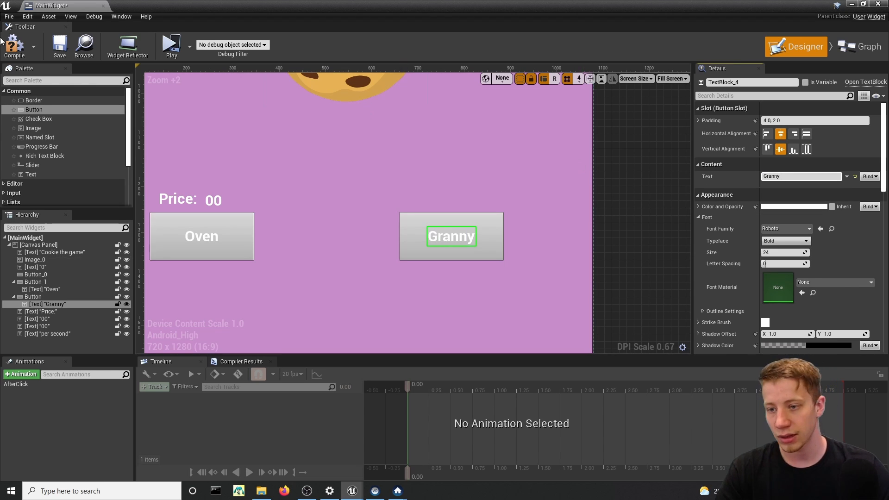
{"action": "right_click_drag", "start_coordinate": [386, 175], "coordinate": [405, 199]}
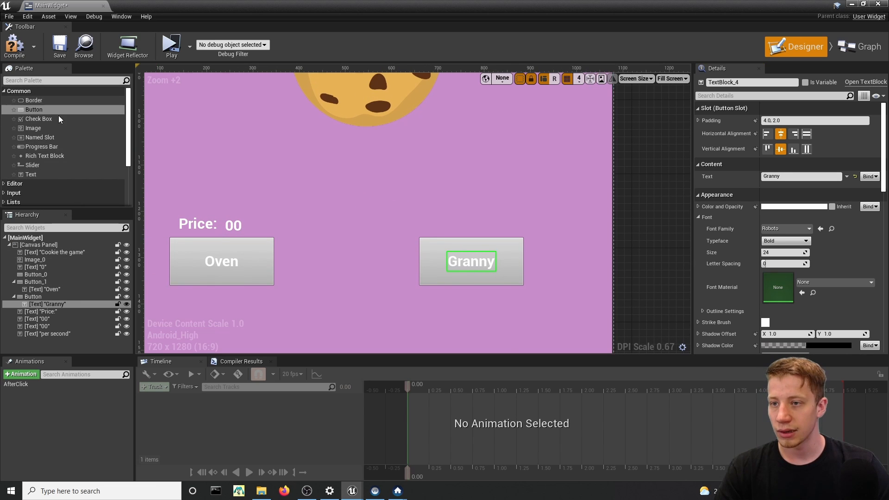
{"action": "left_click_drag", "start_coordinate": [69, 175], "coordinate": [428, 246]}
{"action": "key", "text": "Delete"}
Duplicate the "Price:" text twice and place the copies side by side above the Granny button.
{"action": "left_click", "coordinate": [182, 249]}
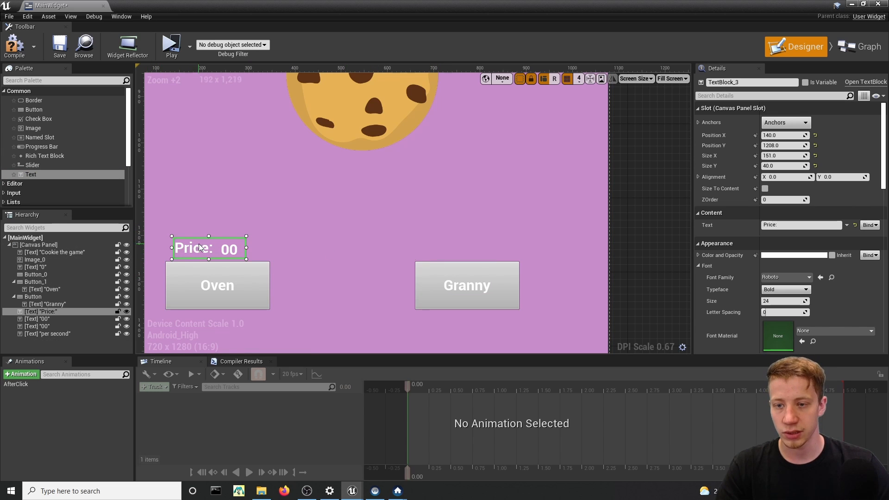
{"action": "key", "text": "ctrl+w"}
{"action": "scroll", "coordinate": [267, 264], "scroll_direction": "up", "scroll_amount": 1}
{"action": "key", "text": "ctrl+w"}
{"action": "left_click_drag", "start_coordinate": [236, 258], "coordinate": [551, 248]}
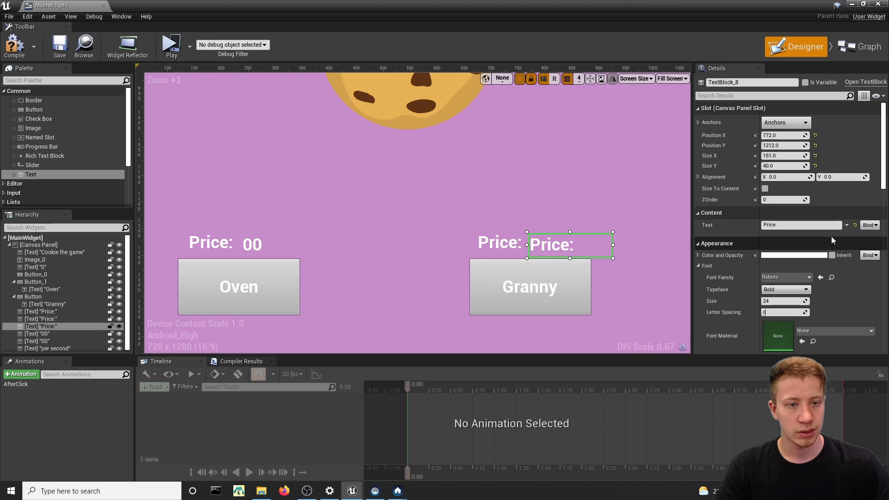
Create a text binding for the second Price copy above Granny, and duplicate the OvenPrice variable as GrannyPrice.
{"action": "left_click", "coordinate": [870, 225]}
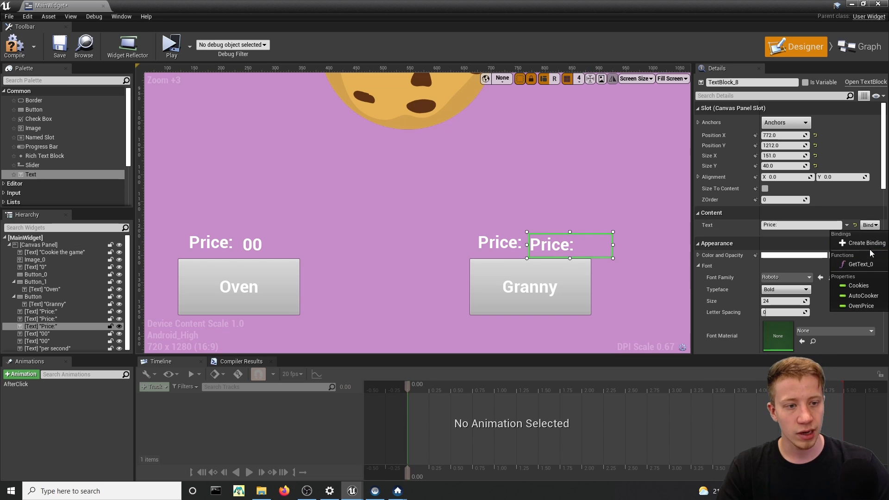
{"action": "left_click", "coordinate": [877, 242]}
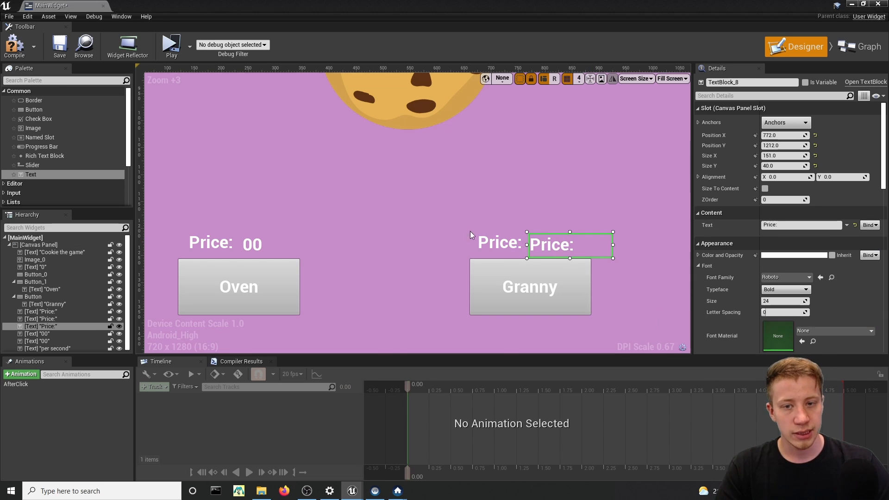
{"action": "left_click", "coordinate": [20, 231]}
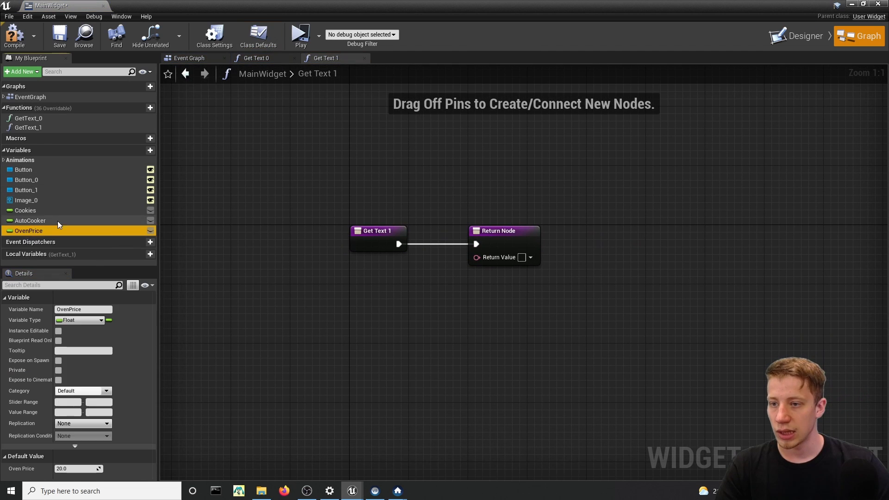
{"action": "right_click", "coordinate": [33, 229]}
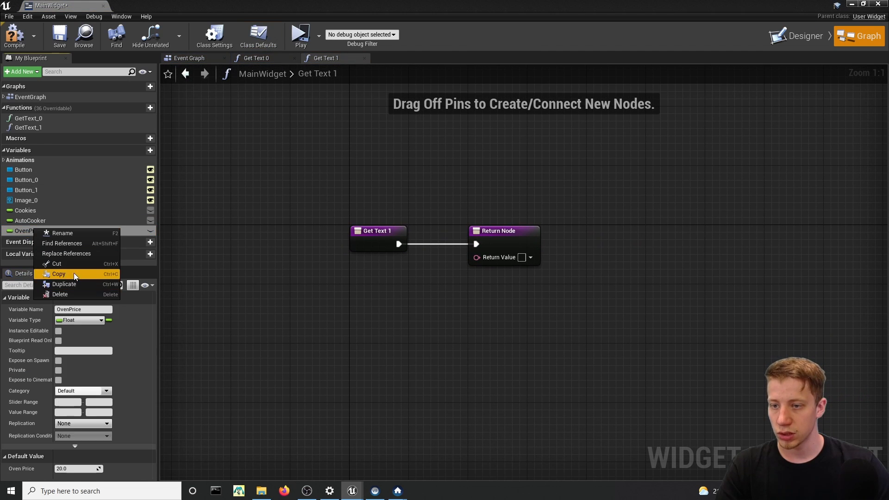
{"action": "left_click", "coordinate": [79, 286]}
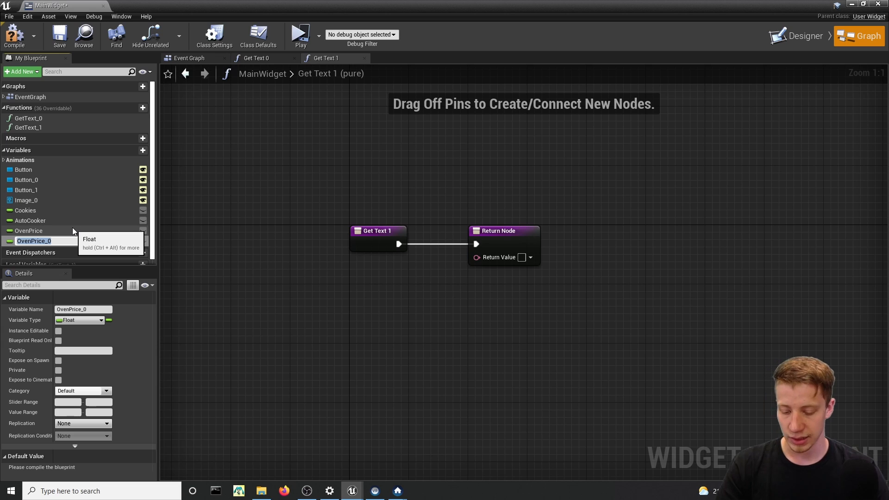
{"action": "type", "text": "Granny"}
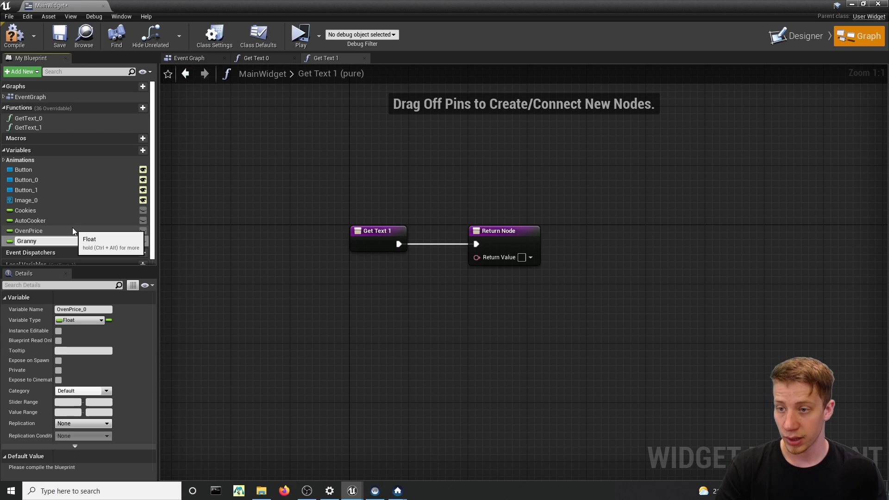
{"action": "type", "text": "Price"}
{"action": "key", "text": "Return"}
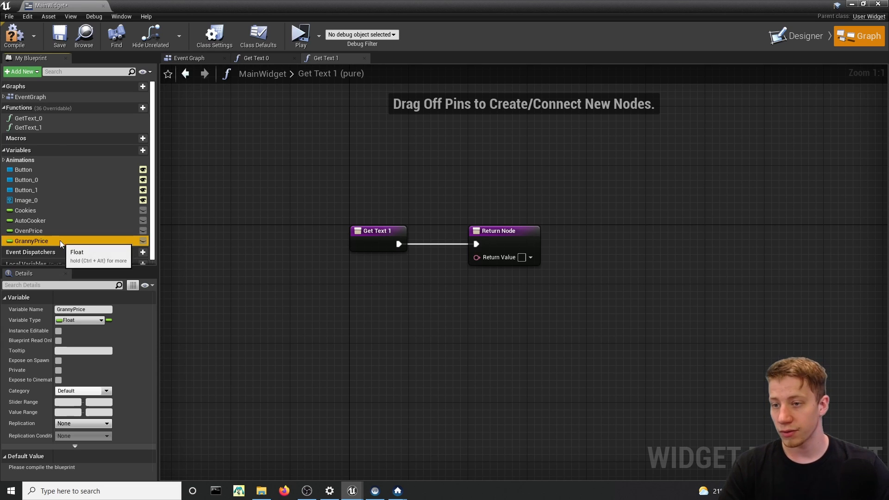
Add a GrannyPrice getter to the Get Text 1 binding graph, just below the entry node.
{"action": "left_click_drag", "start_coordinate": [60, 240], "coordinate": [325, 287]}
{"action": "left_click", "coordinate": [363, 290]}
{"action": "right_click_drag", "start_coordinate": [364, 287], "coordinate": [318, 282]}
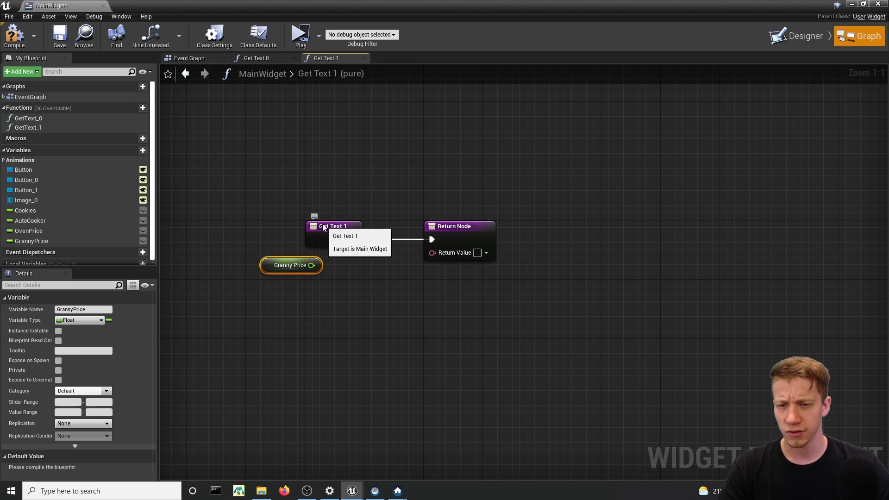
Add an On Clicked event for the Granny button.
{"action": "left_click", "coordinate": [797, 37]}
{"action": "scroll", "coordinate": [810, 213], "scroll_direction": "down", "scroll_amount": 5}
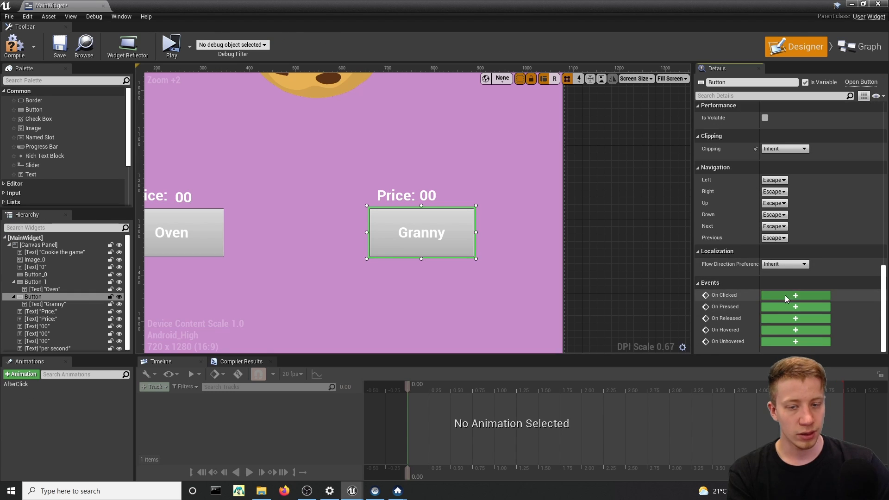
{"action": "left_click", "coordinate": [796, 296]}
Copy the Oven button's purchase logic from the Branch onward and connect the pasted nodes to the Granny button's On Clicked event.
{"action": "scroll", "coordinate": [541, 246], "scroll_direction": "down", "scroll_amount": 4}
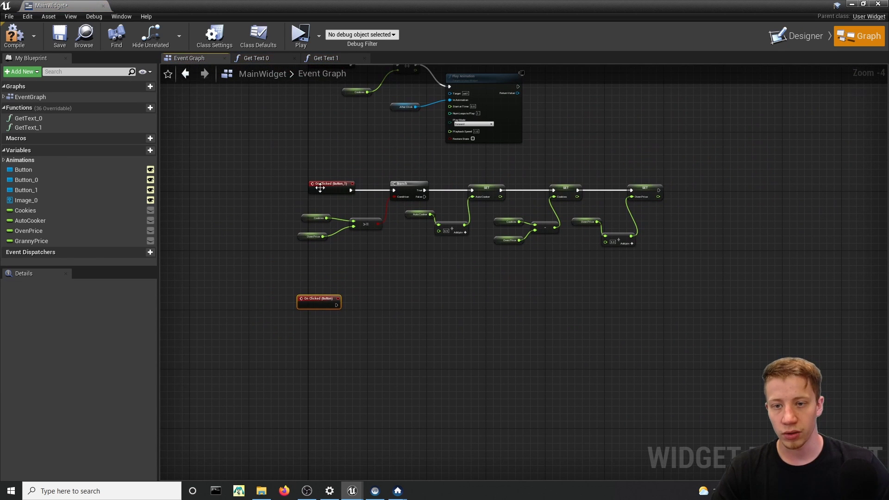
{"action": "left_click_drag", "start_coordinate": [320, 187], "coordinate": [212, 185]}
{"action": "left_click_drag", "start_coordinate": [680, 251], "coordinate": [276, 185]}
{"action": "key", "text": "ctrl+c"}
{"action": "key", "text": "ctrl+v"}
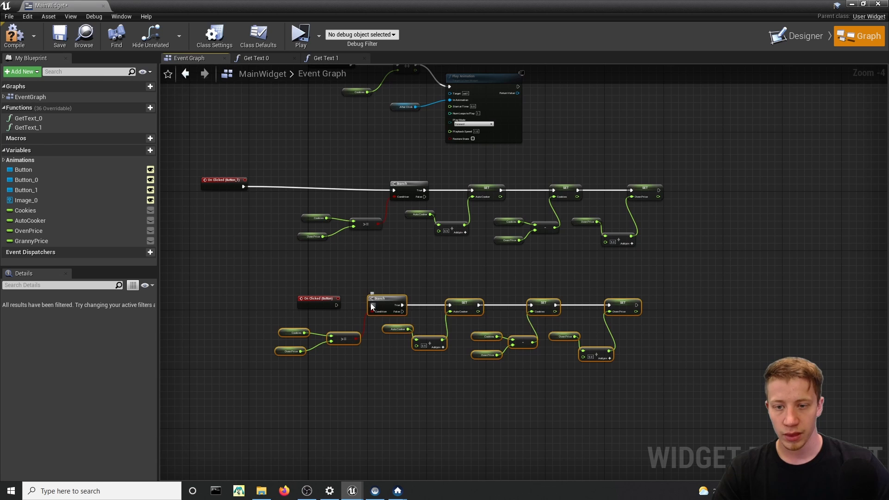
{"action": "left_click_drag", "start_coordinate": [373, 306], "coordinate": [337, 305]}
Replace Oven Price with GrannyPrice in the copied cookie comparison and set GrannyPrice's default value to 50.
{"action": "scroll", "coordinate": [327, 352], "scroll_direction": "up", "scroll_amount": 4}
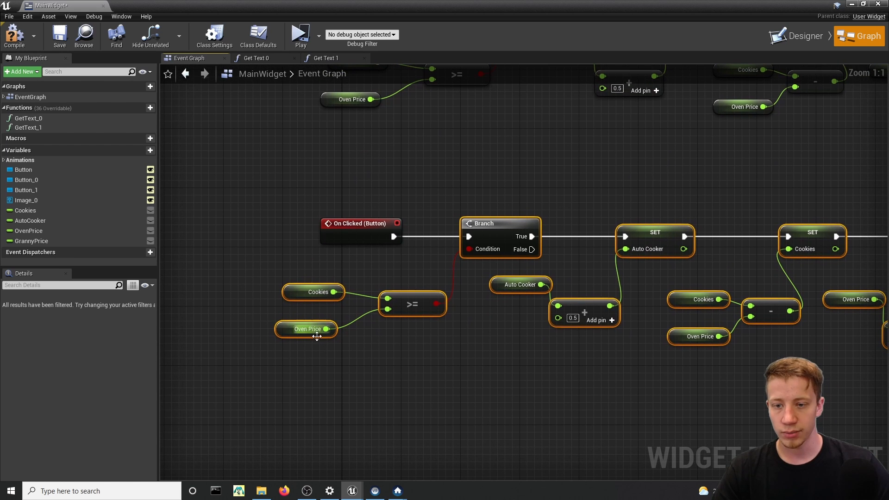
{"action": "left_click", "coordinate": [168, 315]}
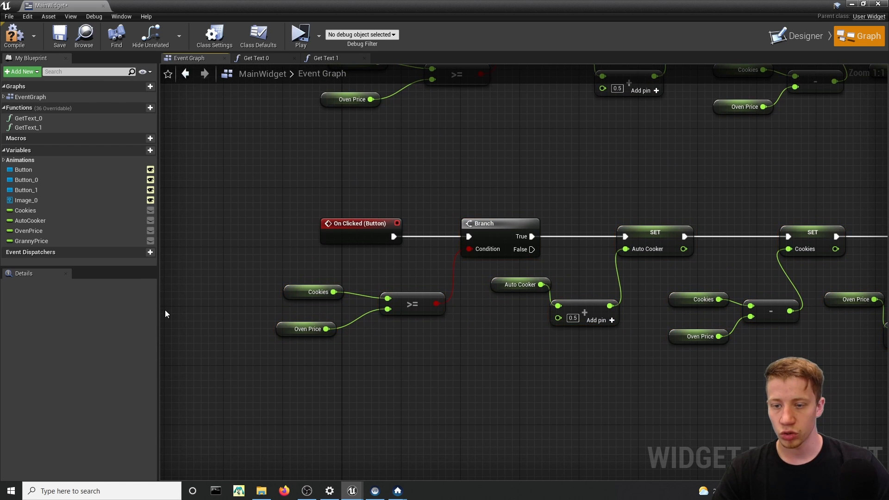
{"action": "left_click", "coordinate": [297, 290]}
{"action": "left_click_drag", "start_coordinate": [40, 241], "coordinate": [280, 329]}
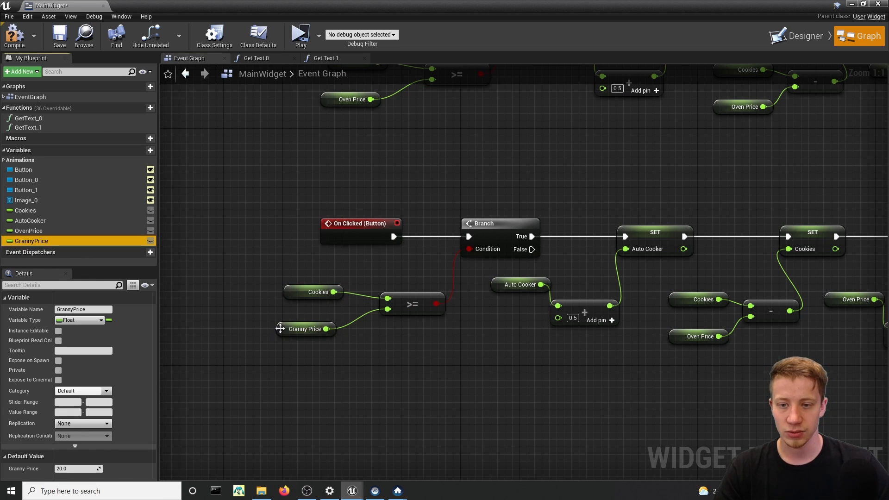
{"action": "type", "text": "50"}
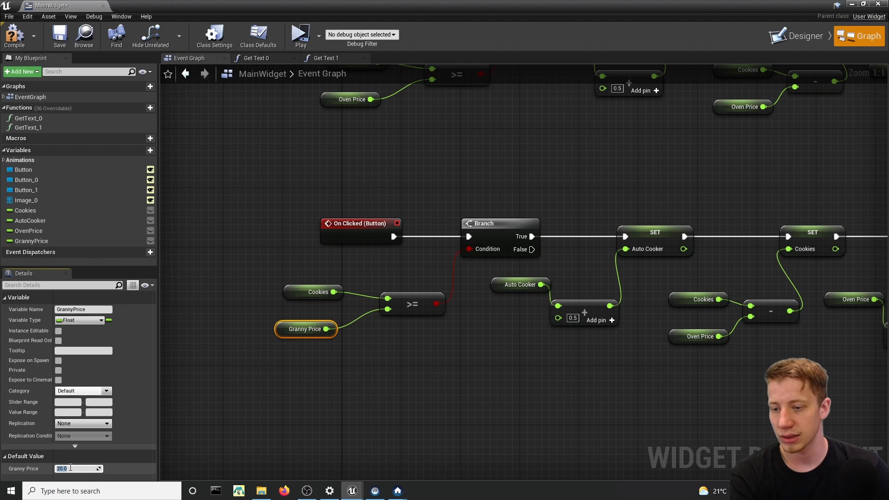
Set the amount added to Auto Cooker in the Granny purchase logic to 2.
{"action": "right_click_drag", "start_coordinate": [484, 370], "coordinate": [299, 342]}
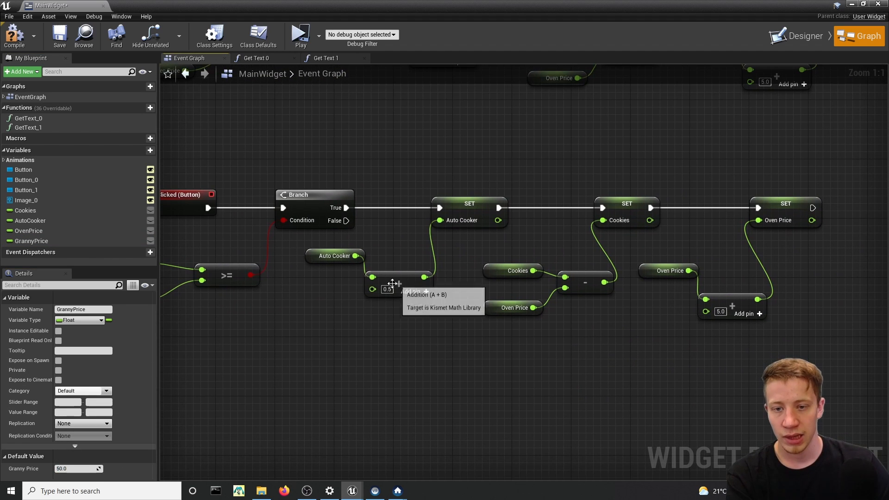
{"action": "right_click_drag", "start_coordinate": [249, 317], "coordinate": [434, 317]}
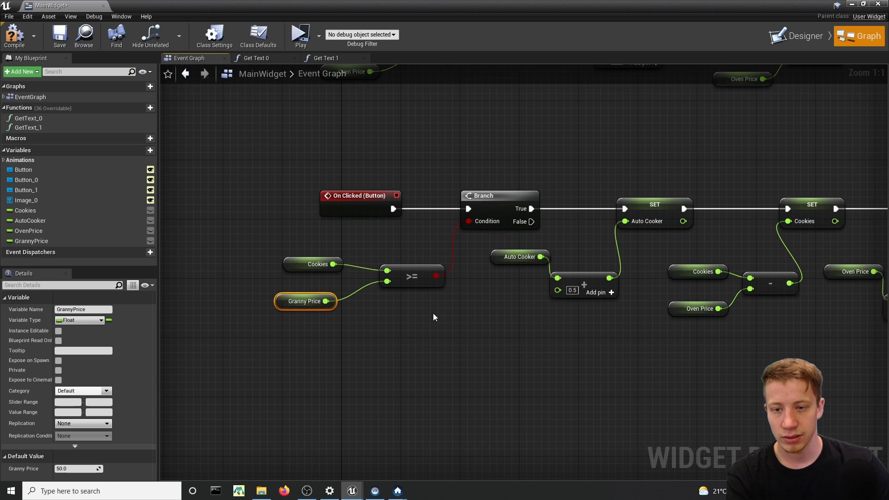
{"action": "type", "text": "2"}
{"action": "key", "text": "Return"}
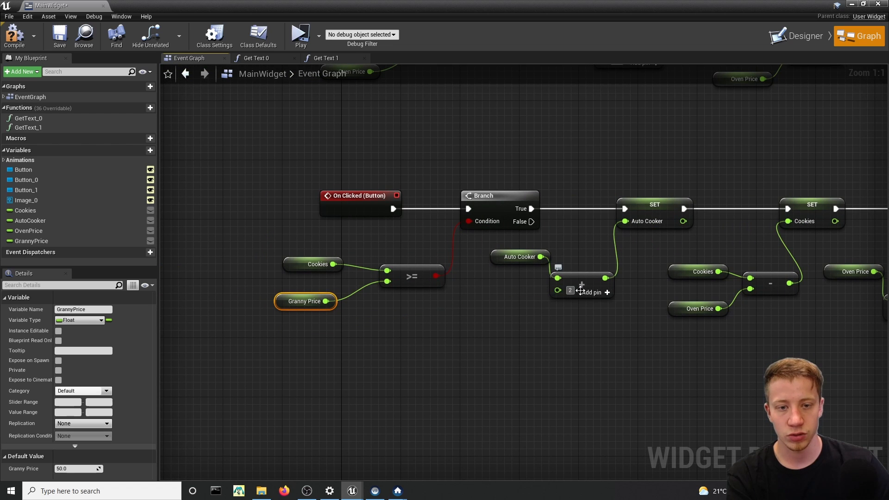
Replace Oven Price with GrannyPrice in the subtraction that deducts the Granny's cost from Cookies.
{"action": "right_click_drag", "start_coordinate": [519, 292], "coordinate": [435, 295]}
{"action": "left_click", "coordinate": [423, 260]}
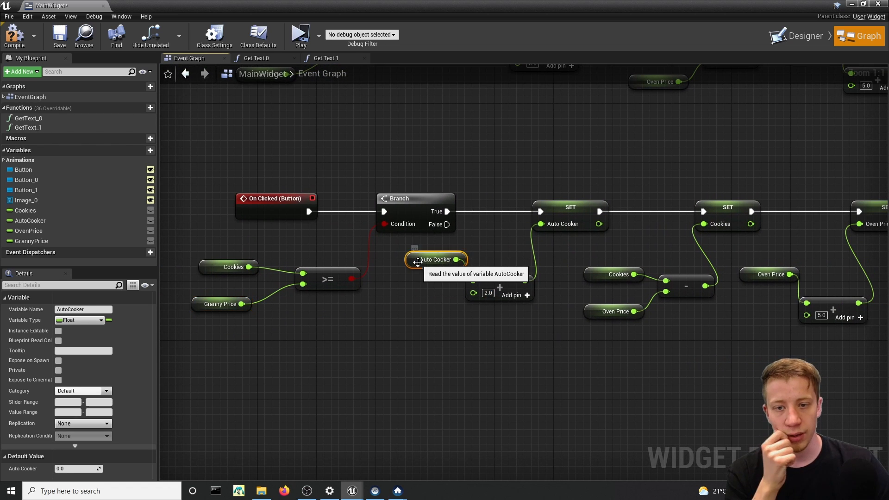
{"action": "right_click_drag", "start_coordinate": [489, 293], "coordinate": [367, 287]}
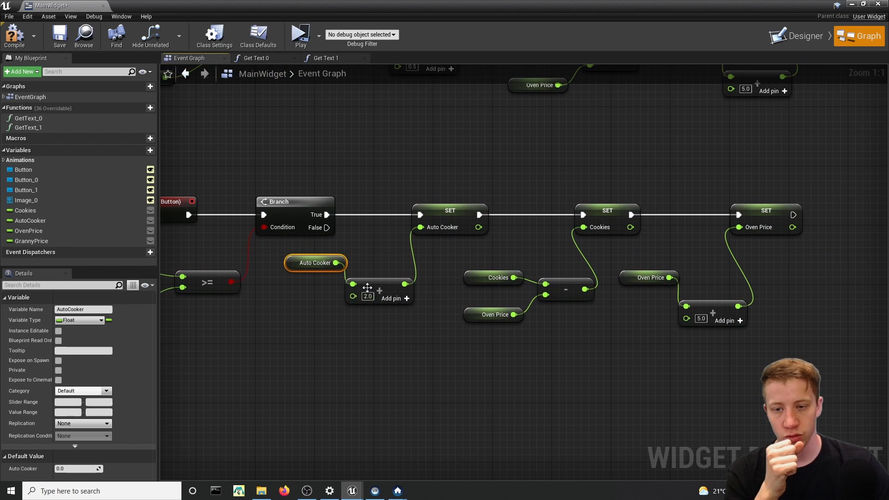
{"action": "right_click_drag", "start_coordinate": [365, 329], "coordinate": [332, 323]}
{"action": "left_click", "coordinate": [437, 327]}
{"action": "right_click_drag", "start_coordinate": [427, 326], "coordinate": [349, 313]}
{"action": "left_click", "coordinate": [361, 297]}
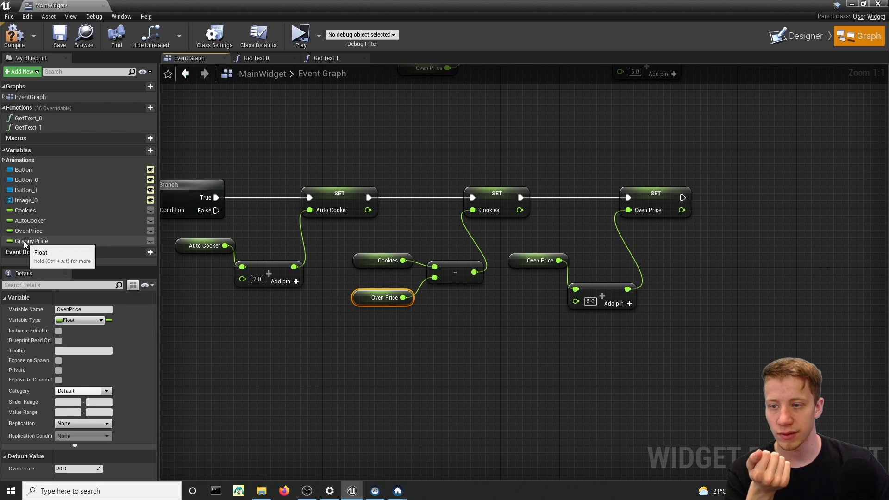
{"action": "left_click_drag", "start_coordinate": [24, 244], "coordinate": [385, 299]}
Swap Oven Price for GrannyPrice in both the price-increase addition and the final SET node of the Granny logic.
{"action": "right_click_drag", "start_coordinate": [504, 267], "coordinate": [461, 273]}
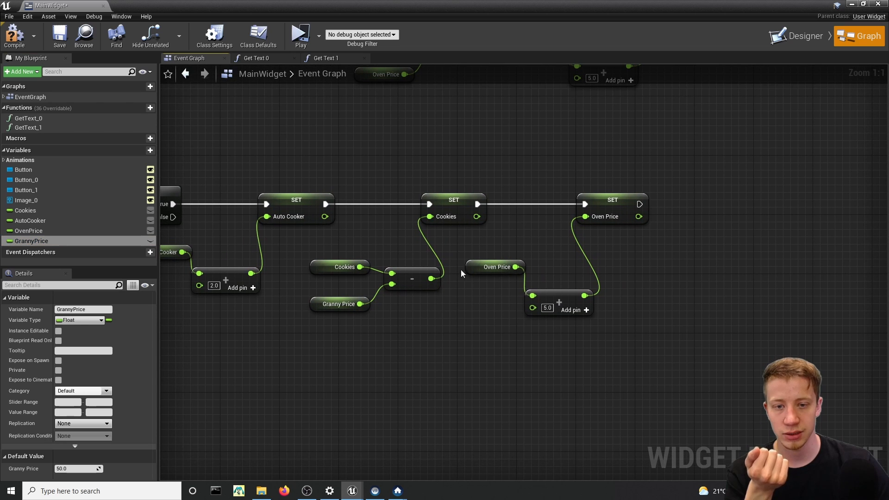
{"action": "left_click_drag", "start_coordinate": [27, 241], "coordinate": [490, 274]}
{"action": "right_click_drag", "start_coordinate": [371, 240], "coordinate": [482, 252]}
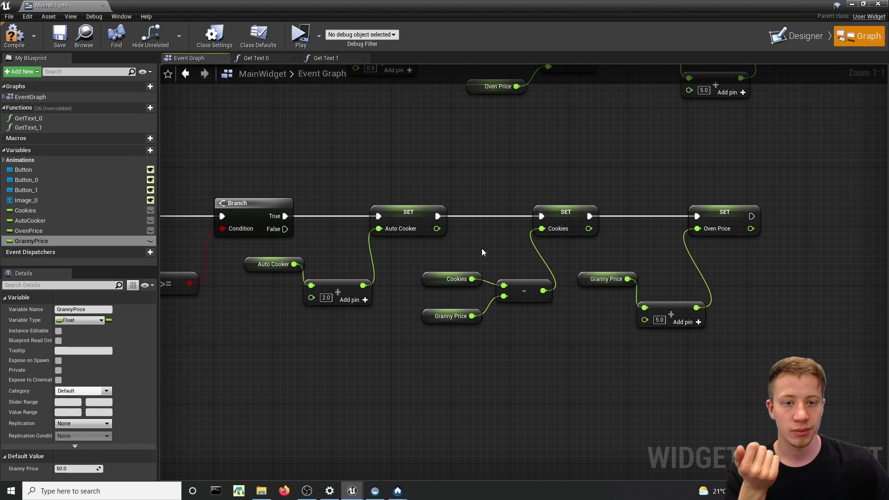
{"action": "right_click_drag", "start_coordinate": [588, 230], "coordinate": [459, 233]}
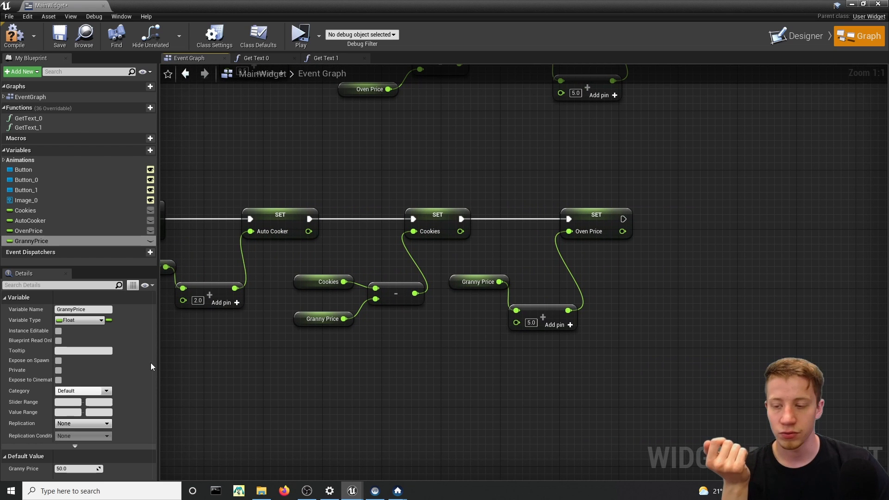
{"action": "left_click_drag", "start_coordinate": [31, 241], "coordinate": [598, 231]}
{"action": "right_click_drag", "start_coordinate": [377, 204], "coordinate": [706, 204]}
{"action": "right_click_drag", "start_coordinate": [562, 269], "coordinate": [435, 266]}
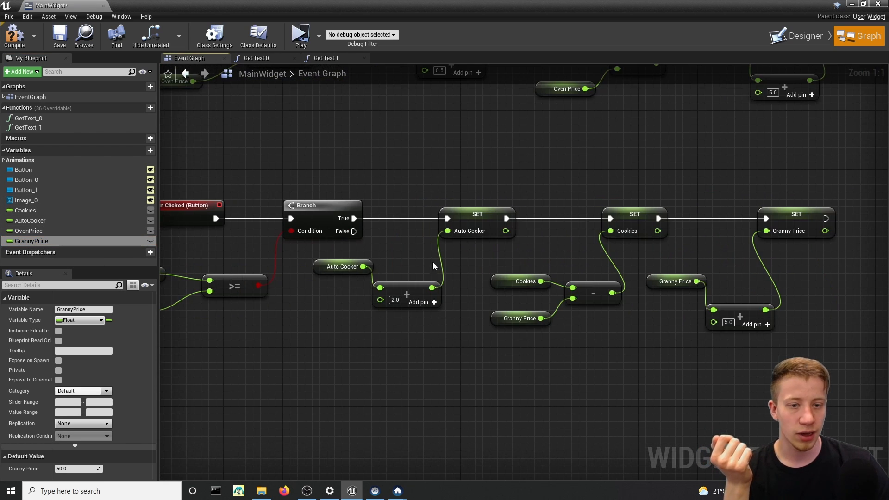
{"action": "right_click_drag", "start_coordinate": [359, 259], "coordinate": [605, 253]}
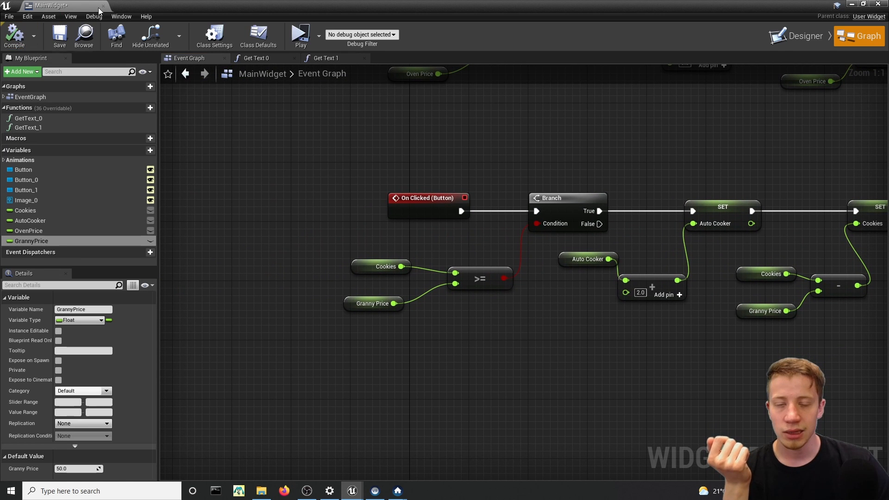
Save the modified MainWidget asset and launch the cookie game from the level editor for a play test.
{"action": "left_click", "coordinate": [852, 4]}
{"action": "left_click", "coordinate": [534, 35]}
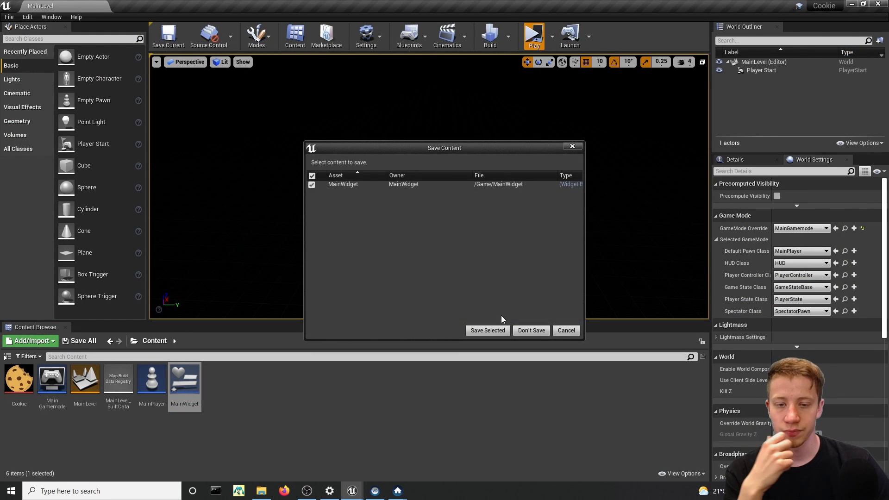
{"action": "left_click", "coordinate": [488, 329]}
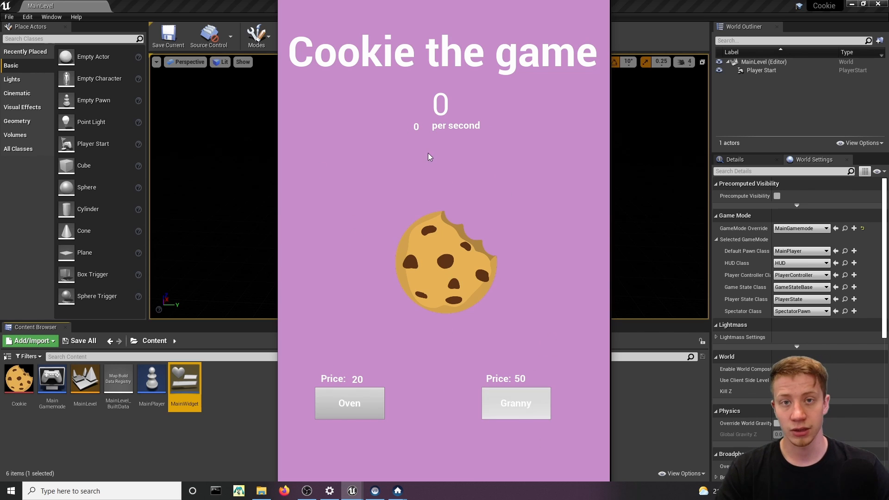
Collect enough cookies by hand in the running game to afford the Granny upgrade priced at 50.
{"action": "left_click", "coordinate": [467, 264]}
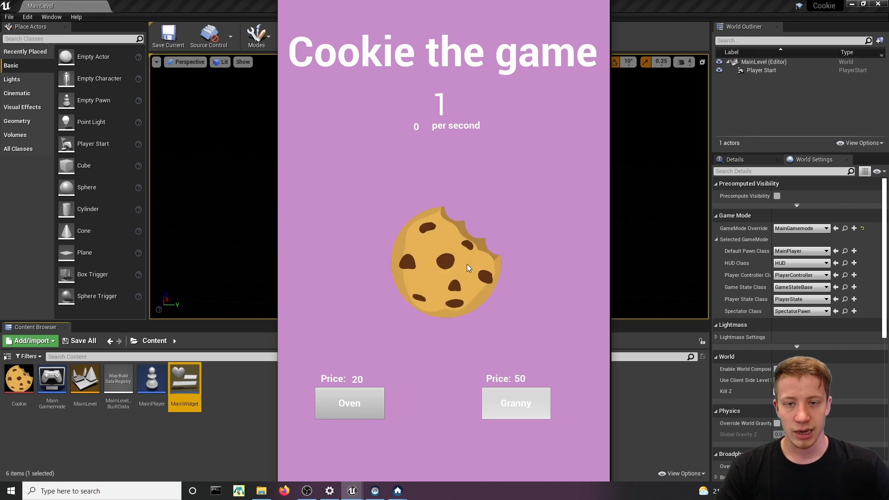
{"action": "triple_click", "coordinate": [468, 263]}
{"action": "triple_click", "coordinate": [468, 262]}
{"action": "triple_click", "coordinate": [468, 263]}
{"action": "left_click", "coordinate": [468, 261]}
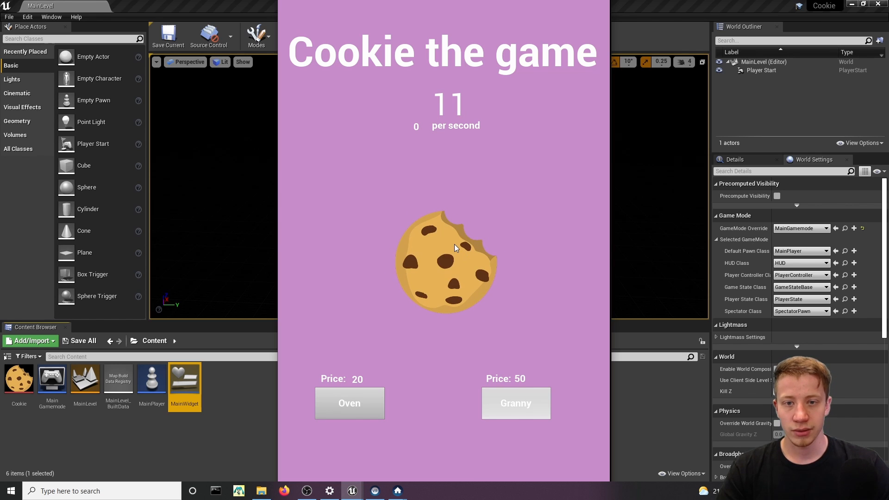
{"action": "left_click", "coordinate": [451, 246]}
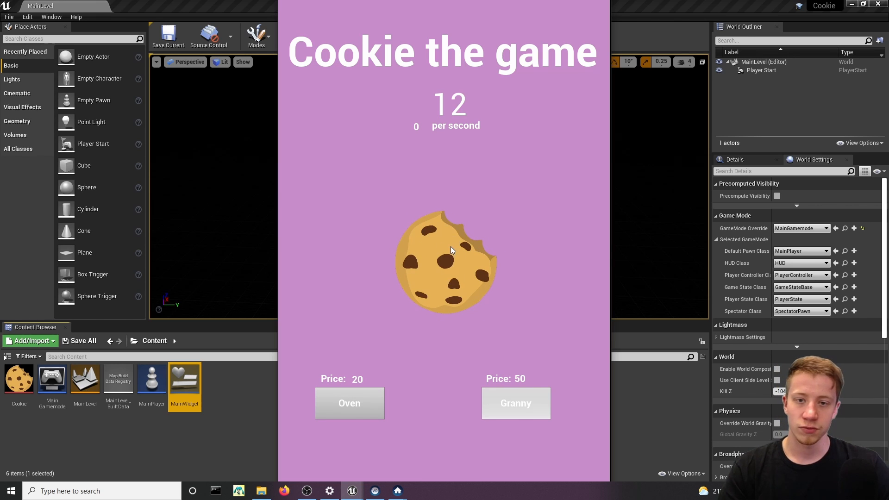
{"action": "left_click", "coordinate": [451, 249]}
{"action": "left_click", "coordinate": [451, 247]}
{"action": "left_click", "coordinate": [450, 247]}
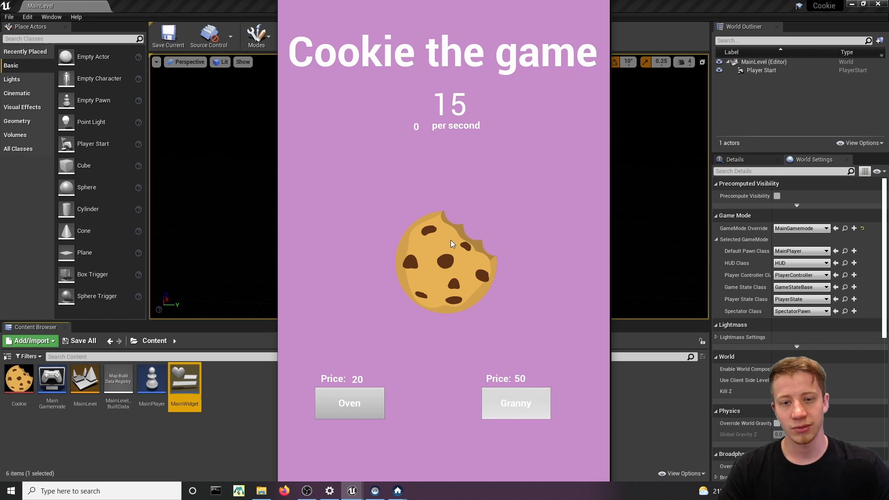
{"action": "left_click", "coordinate": [422, 256]}
{"action": "left_click", "coordinate": [422, 256]}
{"action": "left_click", "coordinate": [422, 257]}
{"action": "left_click", "coordinate": [422, 256]}
{"action": "left_click", "coordinate": [422, 256]}
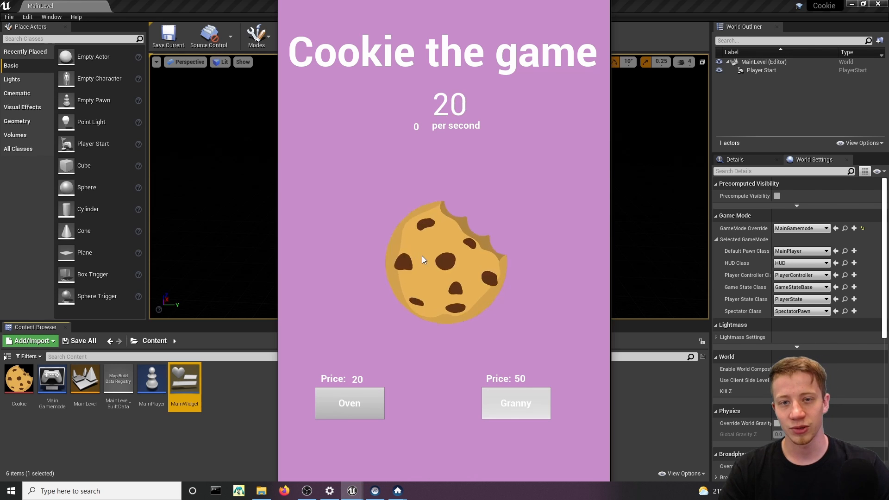
{"action": "left_click", "coordinate": [422, 256]}
{"action": "left_click", "coordinate": [422, 256]}
{"action": "left_click", "coordinate": [422, 256]}
{"action": "left_click", "coordinate": [422, 256]}
{"action": "left_click", "coordinate": [422, 256]}
{"action": "left_click", "coordinate": [422, 256]}
{"action": "left_click", "coordinate": [422, 256]}
{"action": "left_click", "coordinate": [422, 256]}
{"action": "left_click", "coordinate": [422, 256]}
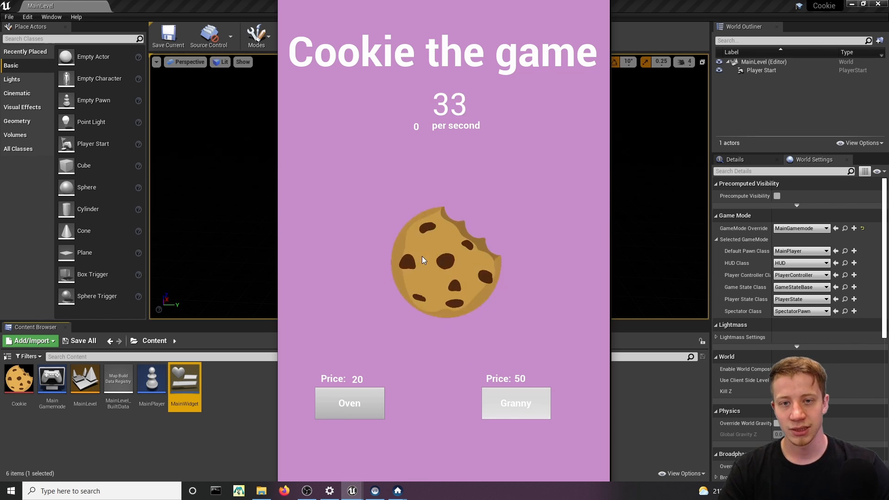
{"action": "left_click", "coordinate": [422, 258]}
{"action": "left_click", "coordinate": [422, 257]}
{"action": "double_click", "coordinate": [422, 257]}
{"action": "double_click", "coordinate": [422, 257]}
{"action": "double_click", "coordinate": [423, 257]}
{"action": "double_click", "coordinate": [422, 257]}
{"action": "left_click", "coordinate": [422, 257]}
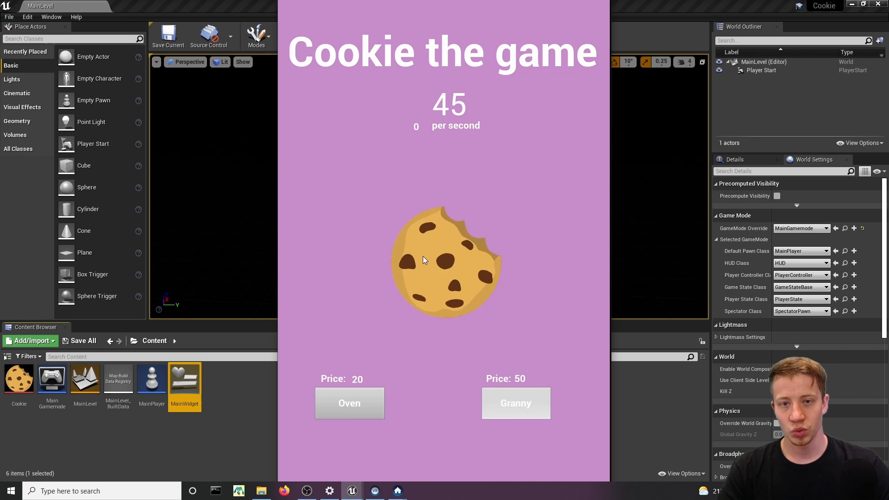
{"action": "double_click", "coordinate": [423, 257]}
{"action": "left_click", "coordinate": [423, 258]}
{"action": "left_click", "coordinate": [423, 258]}
{"action": "left_click", "coordinate": [423, 258]}
{"action": "left_click", "coordinate": [423, 258]}
Buy one Granny to test its per-second production and price increase, and end the play session.
{"action": "left_click", "coordinate": [487, 403]}
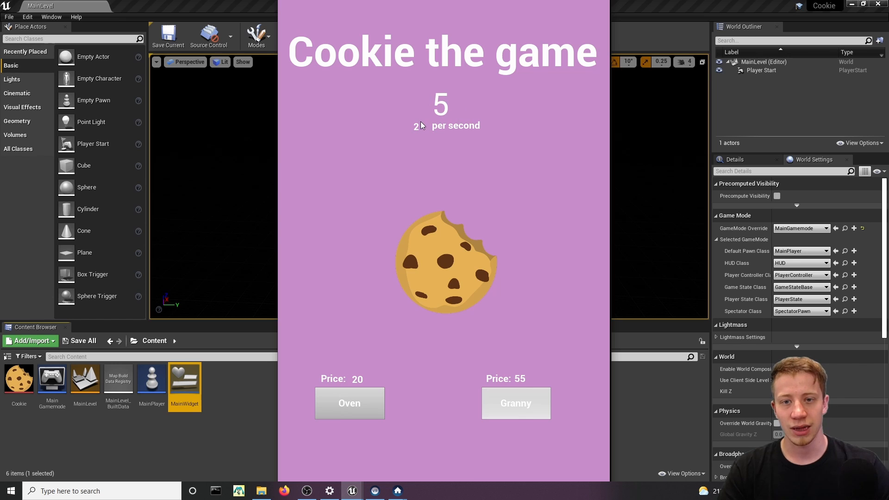
{"action": "key", "text": "Escape"}
{"action": "left_click", "coordinate": [423, 374]}
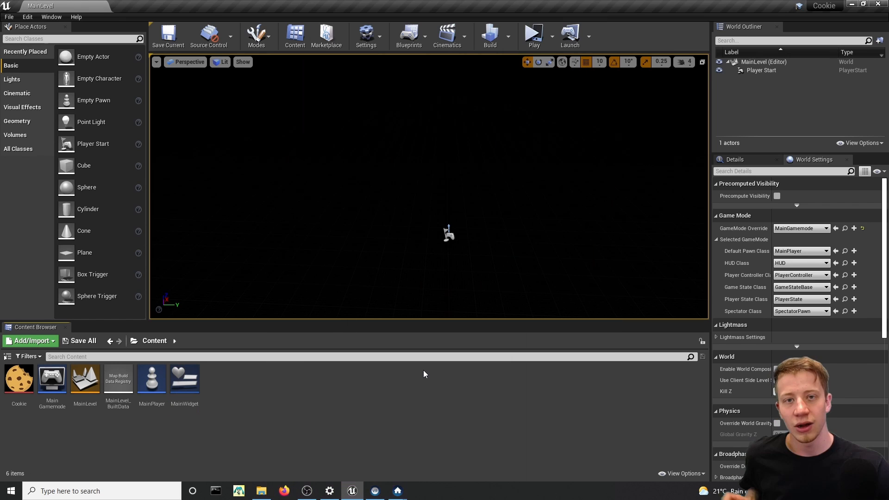